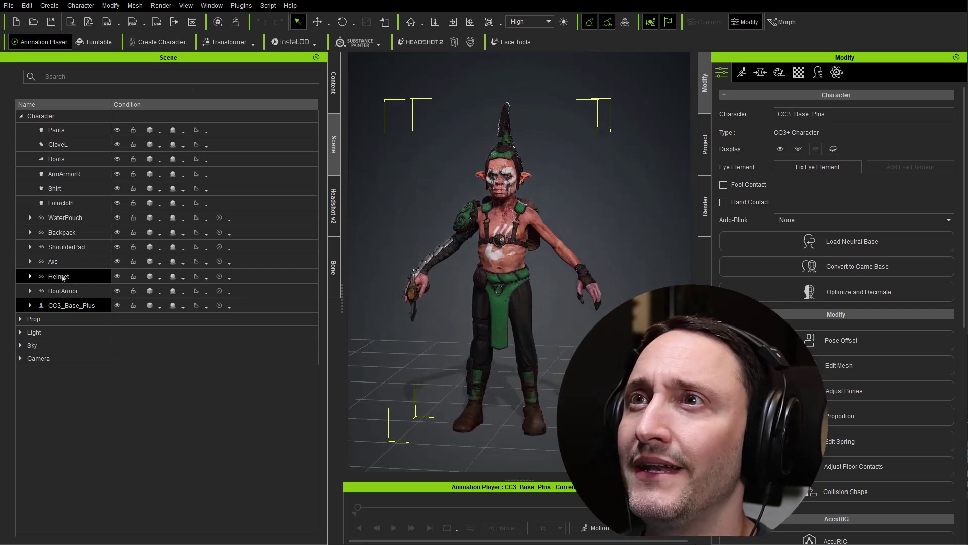
Step: Delete the Axe accessory from the goblin character
left_click(54, 261)
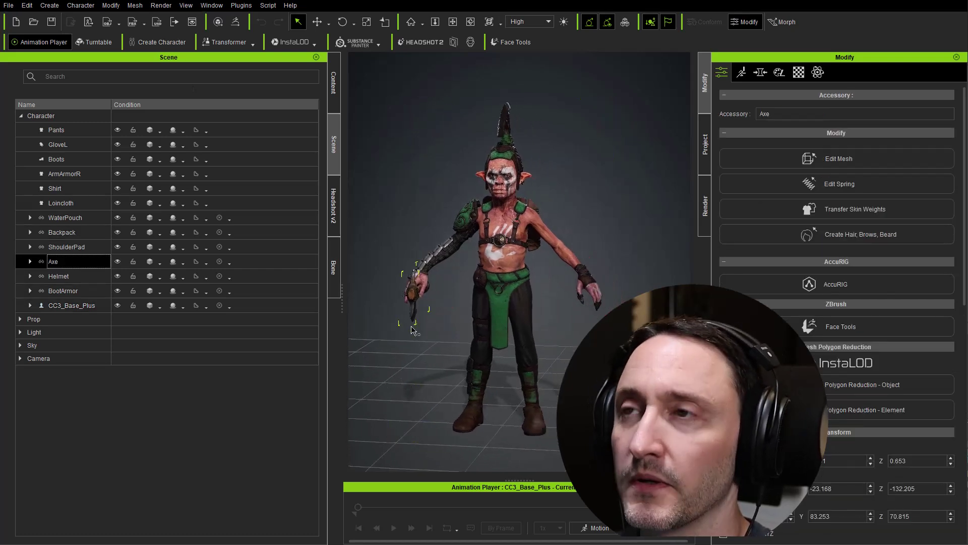
key("Delete")
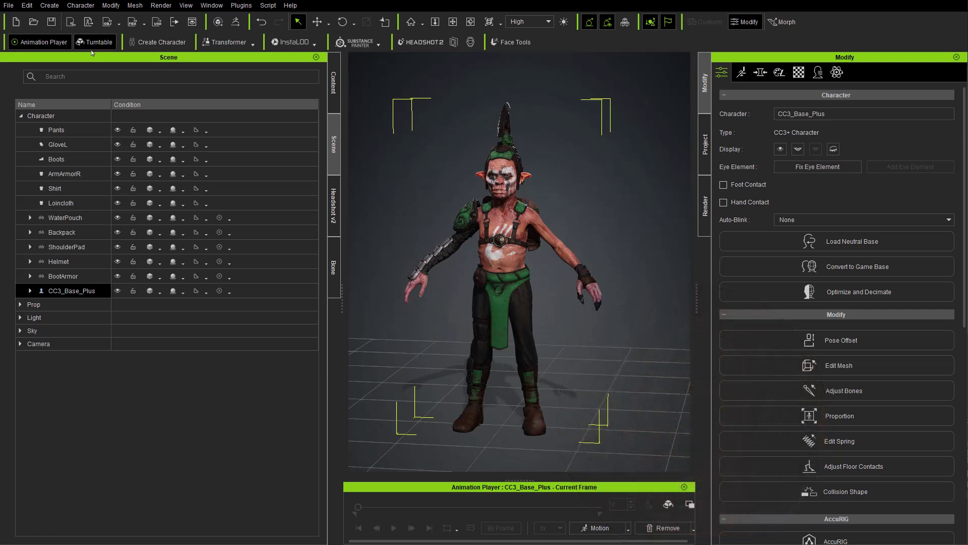
Step: Send the CC3_Base_Plus character without its axe over to iClone
left_click(9, 5)
left_click(560, 154)
right_click_drag(560, 154, 488, 180)
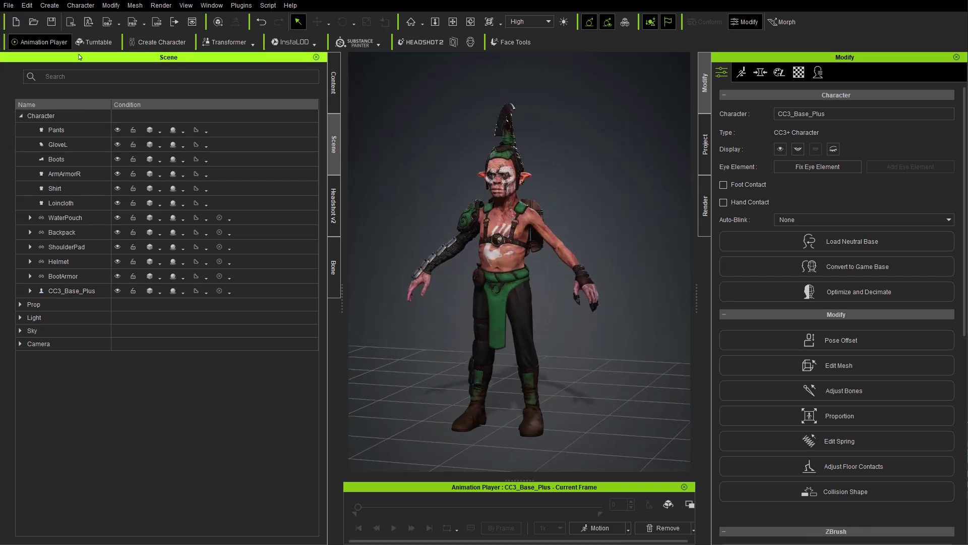
left_click(8, 5)
mouse_move(75, 99)
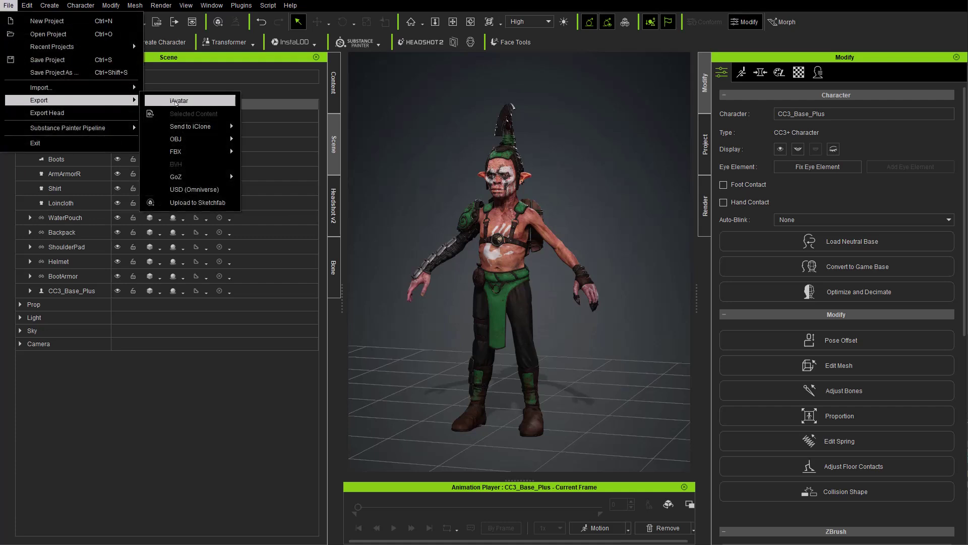
mouse_move(187, 127)
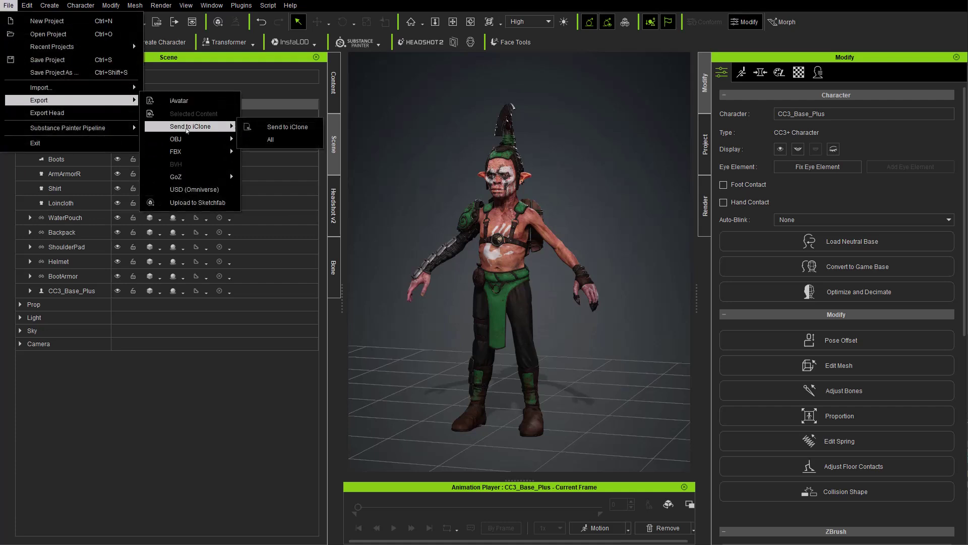
left_click(287, 127)
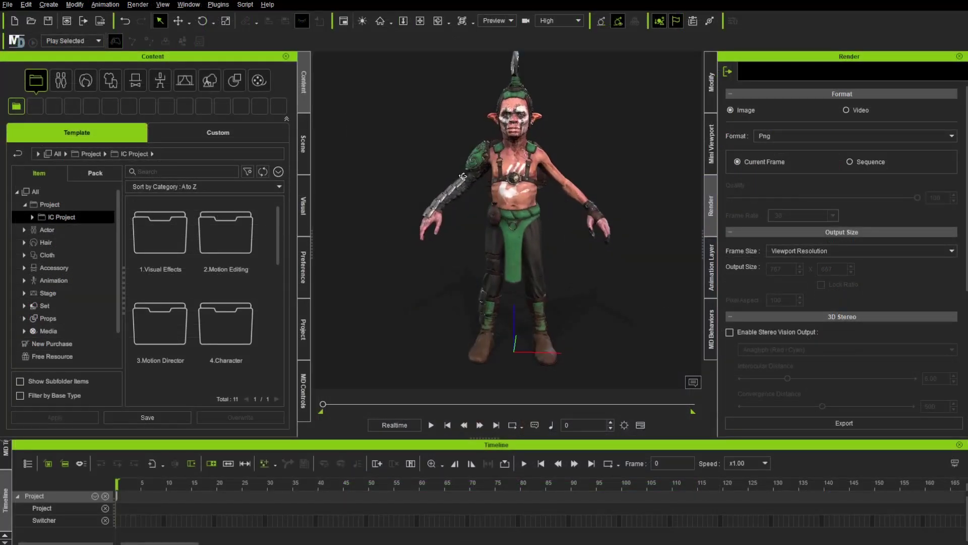
Step: Inspect the scene list for the CC3_Base_Plus character and the clothing and accessories beneath it, then return to the content library
left_click(304, 143)
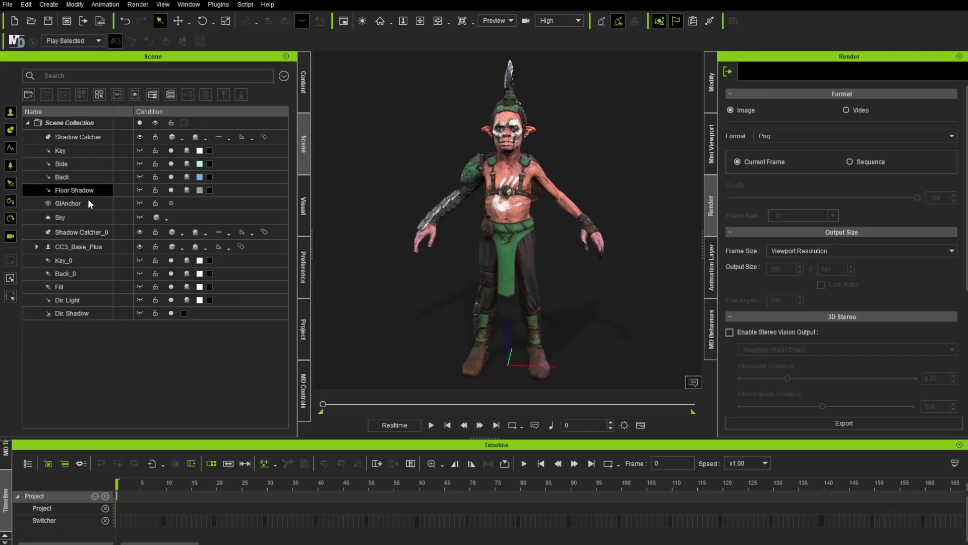
left_click(65, 247)
left_click(37, 247)
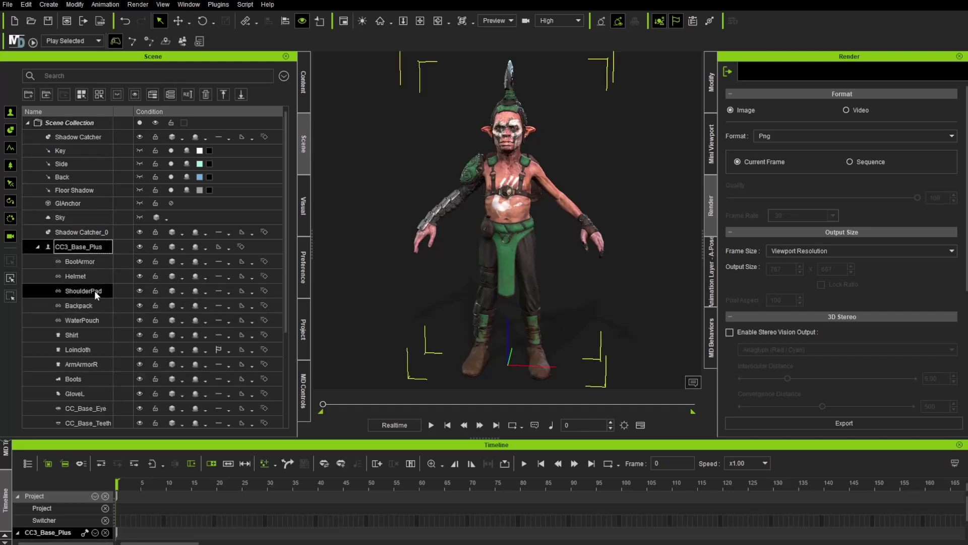
left_click(36, 246)
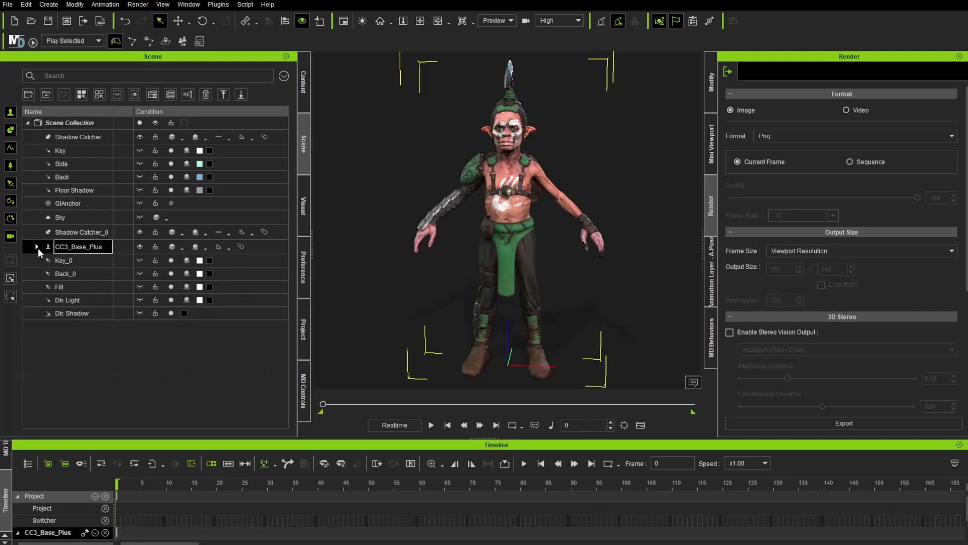
left_click(304, 82)
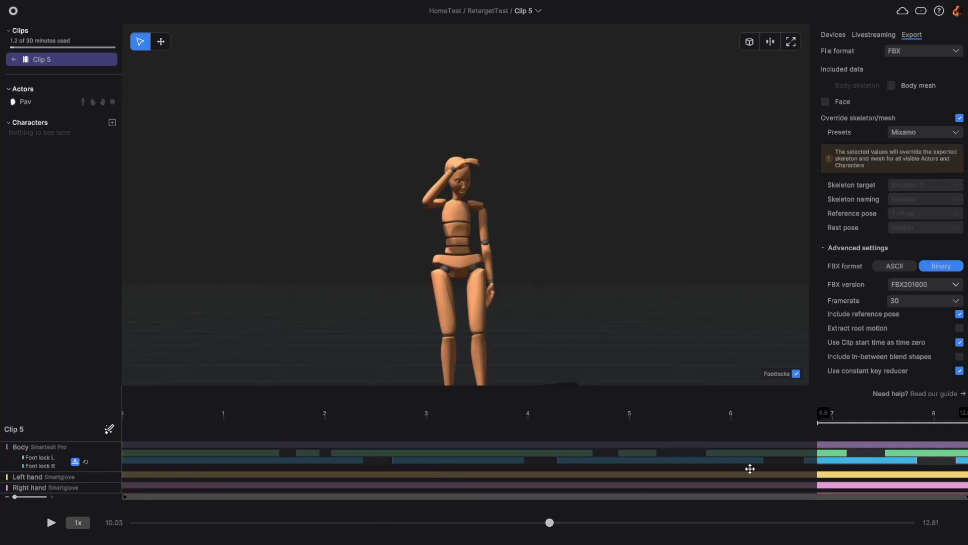
Step: Switch to Rokoko Studio, scrub through Clip 5 and trim its start to about 6.9 seconds
left_click_drag(550, 522, 61, 514)
left_click_drag(134, 517, 322, 522)
left_click_drag(805, 417, 96, 457)
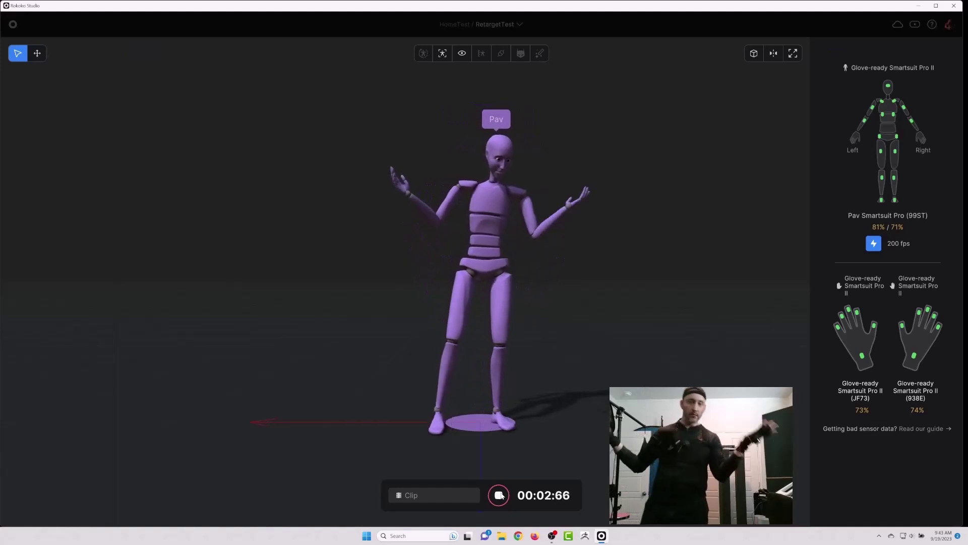
left_click_drag(216, 433, 832, 432)
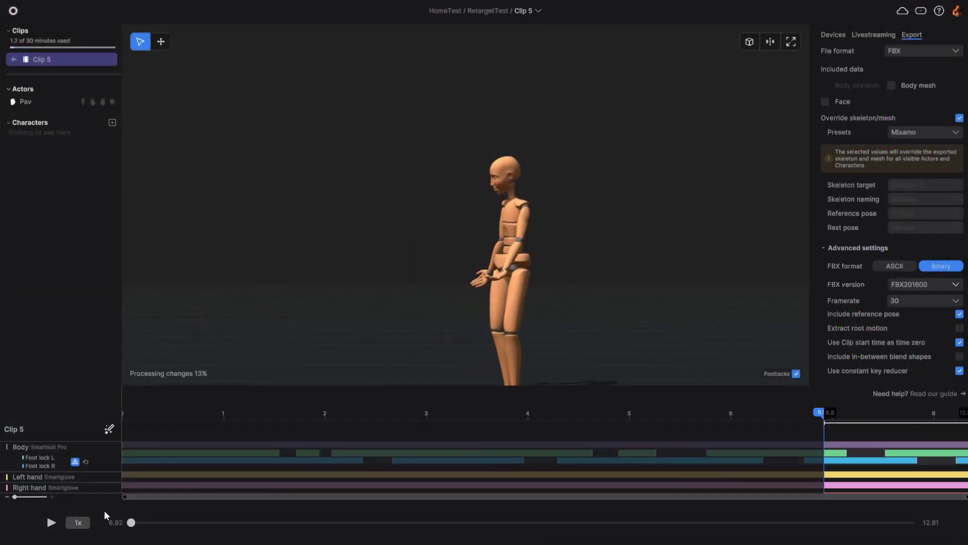
left_click_drag(131, 522, 958, 535)
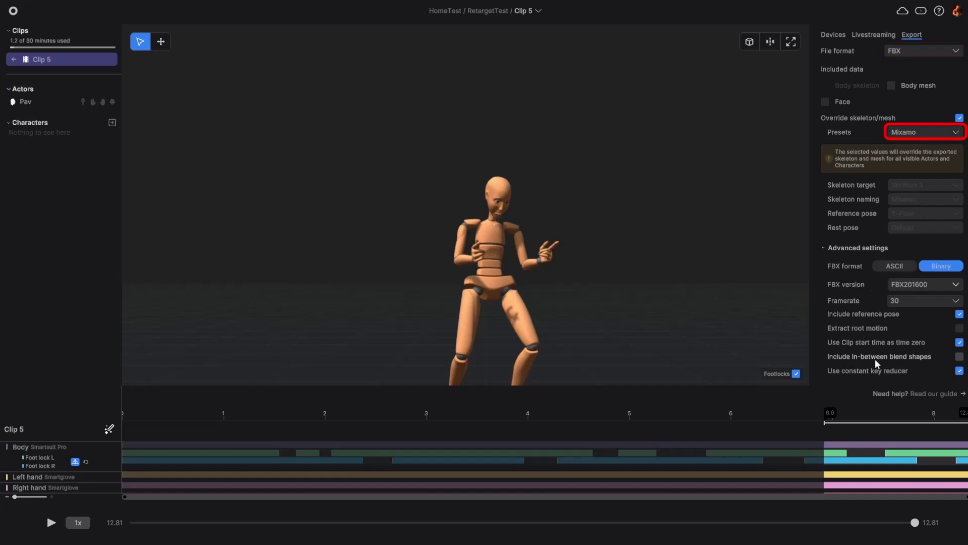
Step: Export Clip 5 as a binary FBX using the Mixamo preset at a framerate of 30
scroll(880, 364, "down", 2)
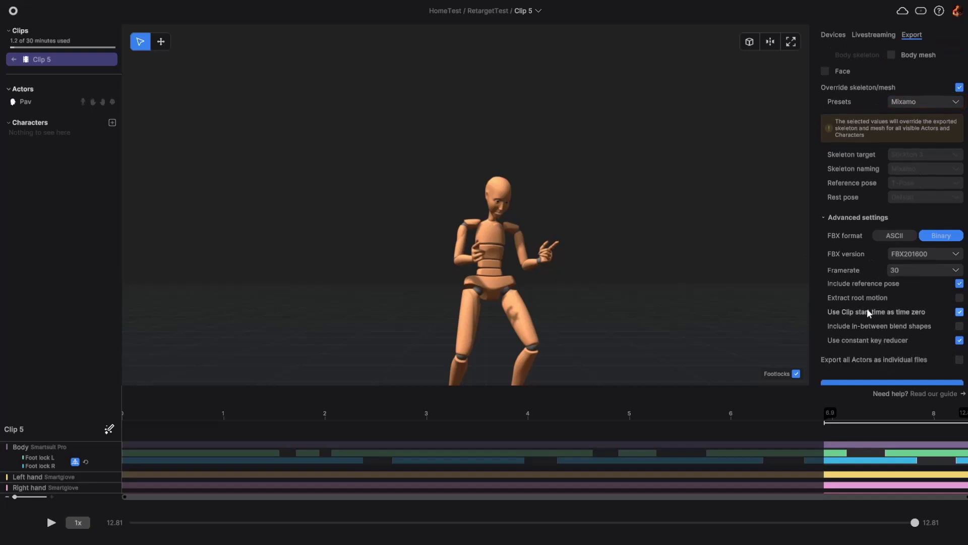
scroll(920, 313, "down", 1)
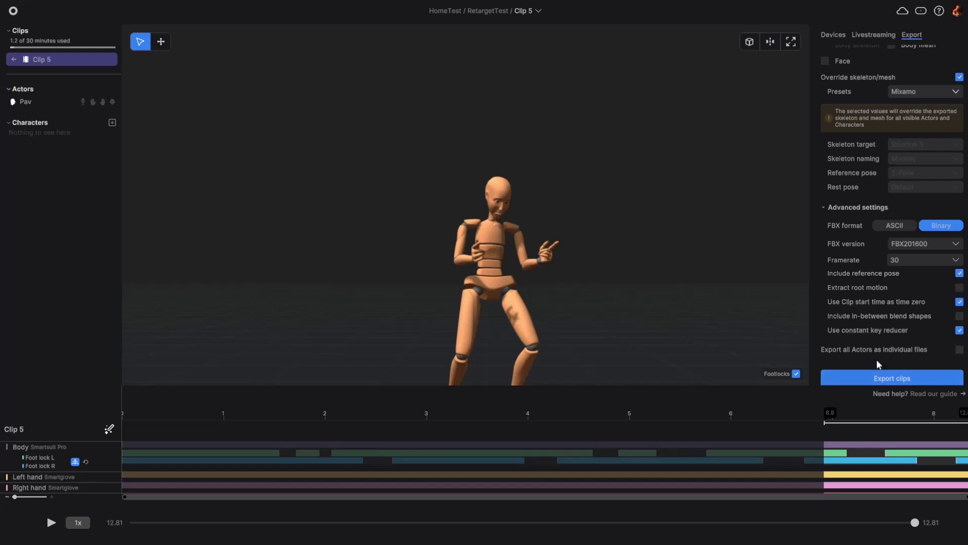
left_click(875, 379)
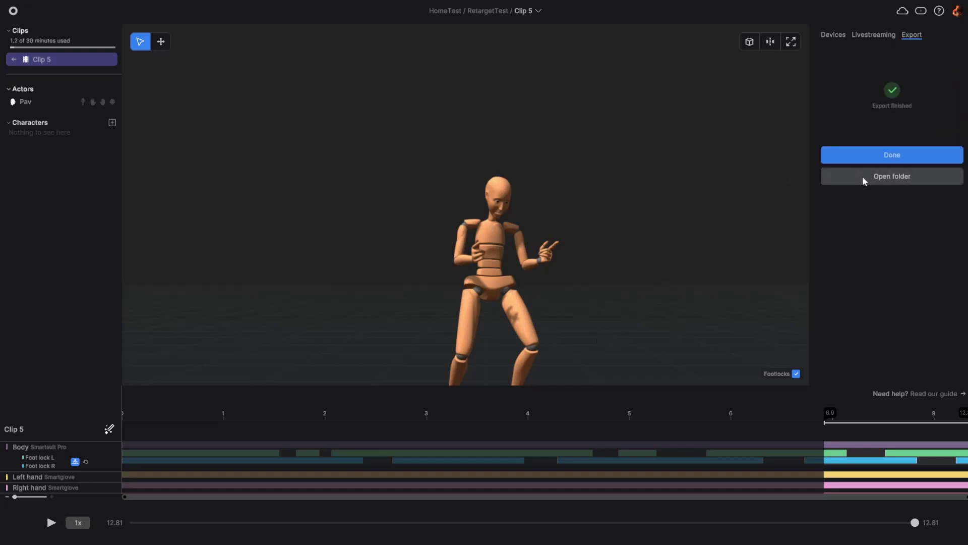
Step: Rename the exported Clip_5_mixamo.fbx to iCloneTest in its export folder and transfer it to the Desktop, accepting the security warning
left_click(864, 180)
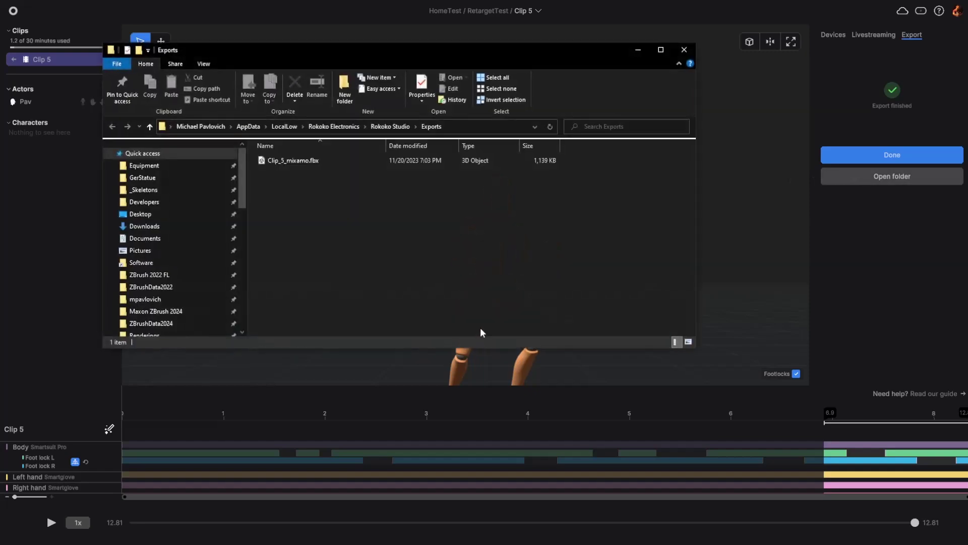
left_click(287, 160)
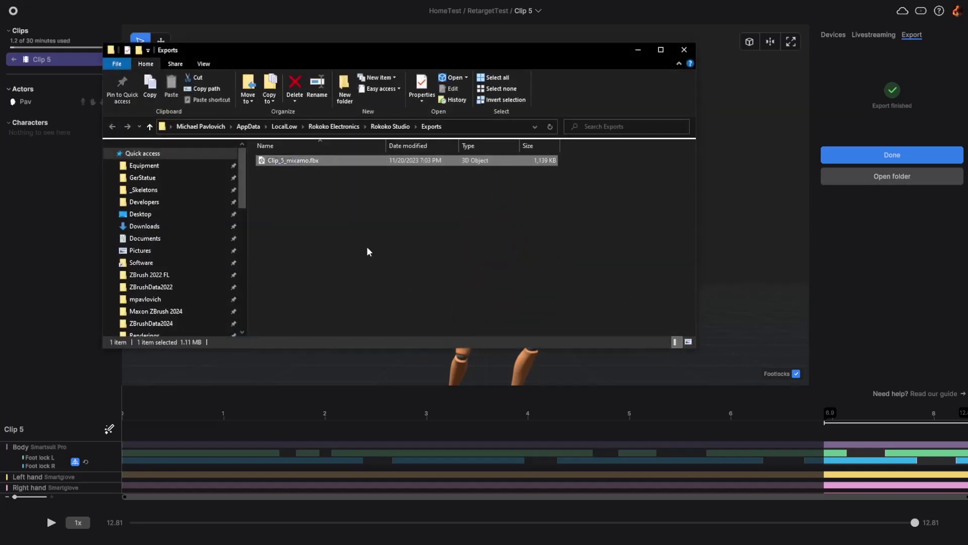
key("F2")
type("iCloneTest")
key("Return")
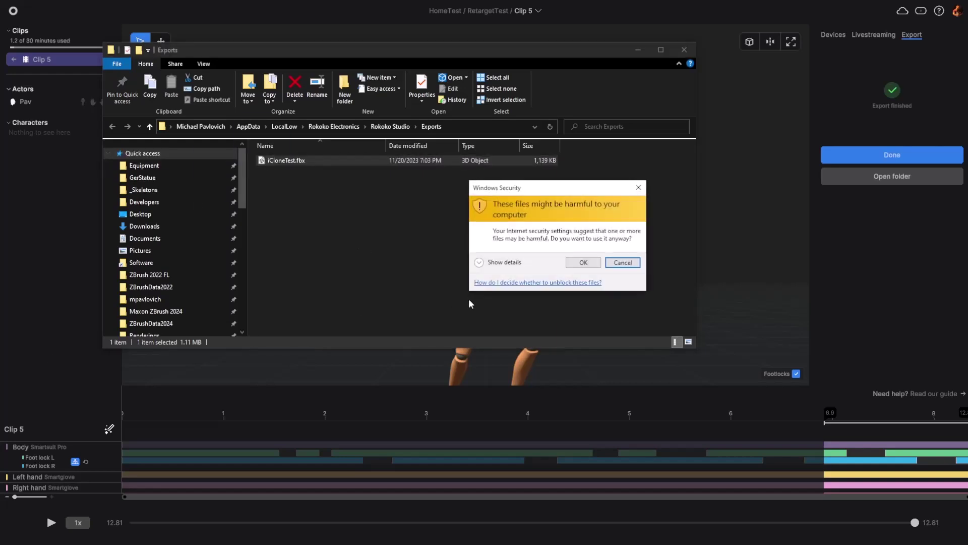
left_click(582, 263)
left_click(683, 50)
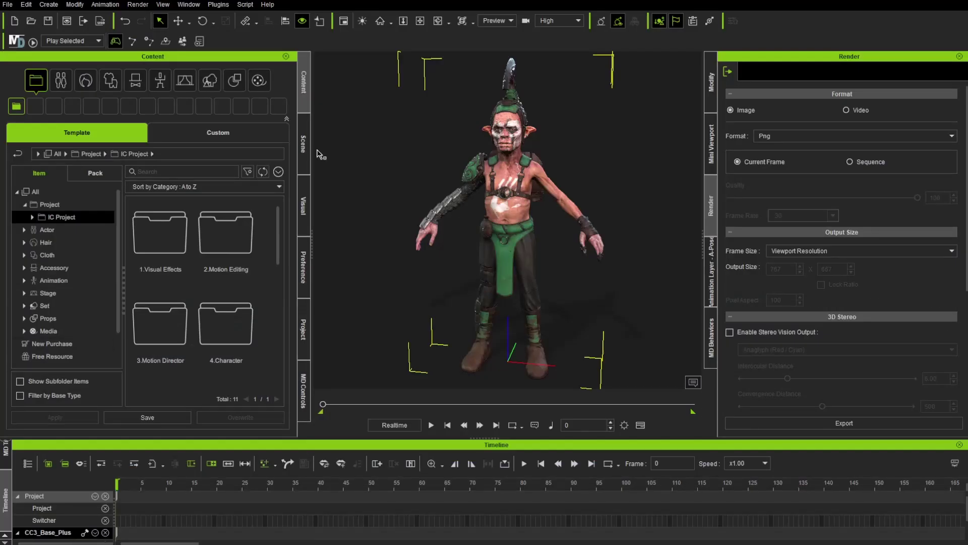
Step: In iClone, load iCloneTest.fbx onto the character, choosing the Motionbuilder motion profile and iCloneTest.fbx from the Desktop as the motion T-pose
left_click(303, 143)
left_click_drag(434, 542, 510, 221)
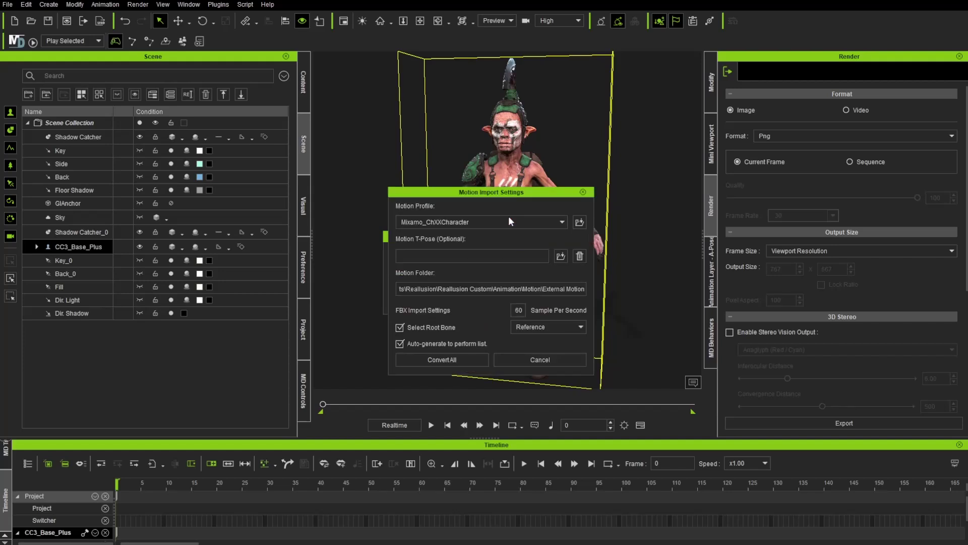
left_click(561, 223)
left_click(450, 248)
left_click(559, 256)
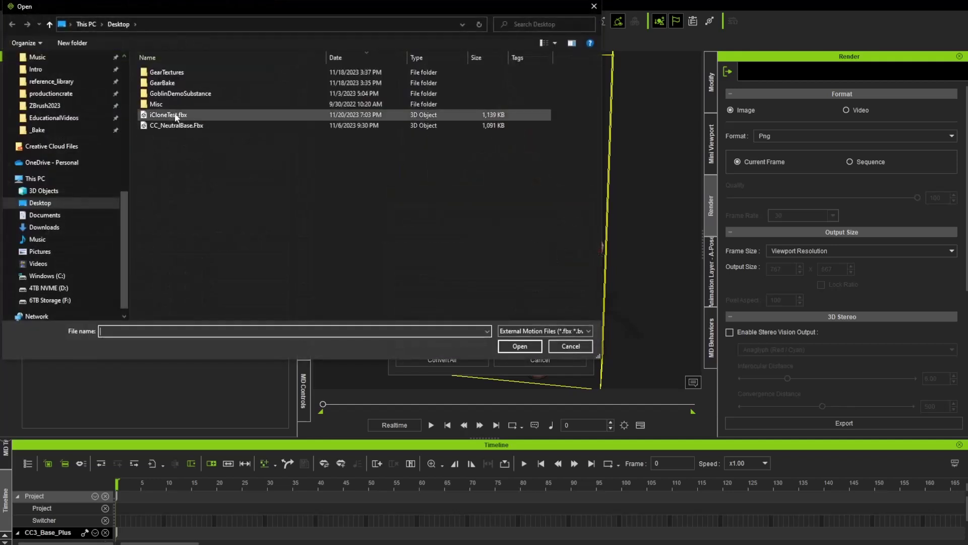
double_click(171, 115)
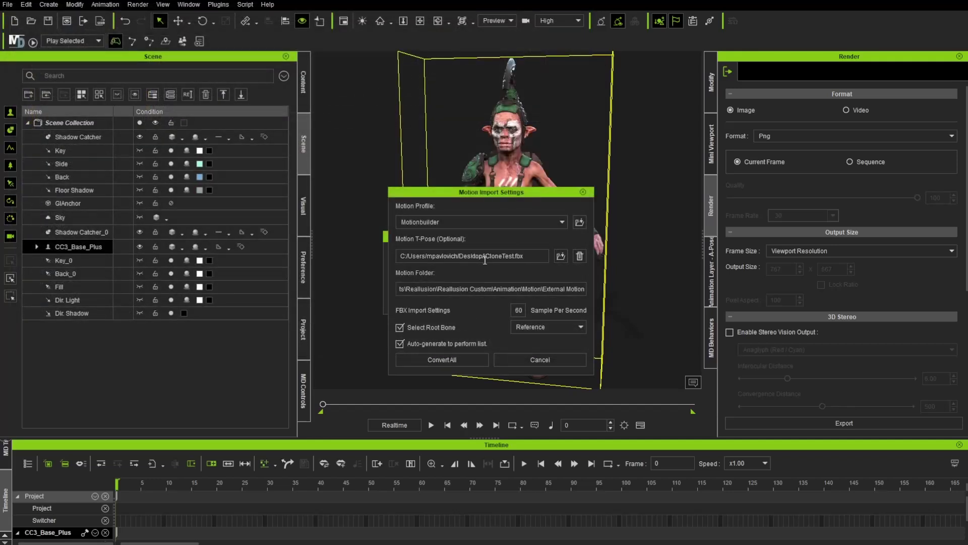
Step: Set the FBX import sampling to 30 samples per second and convert all motions
double_click(524, 310)
type("30")
left_click(439, 358)
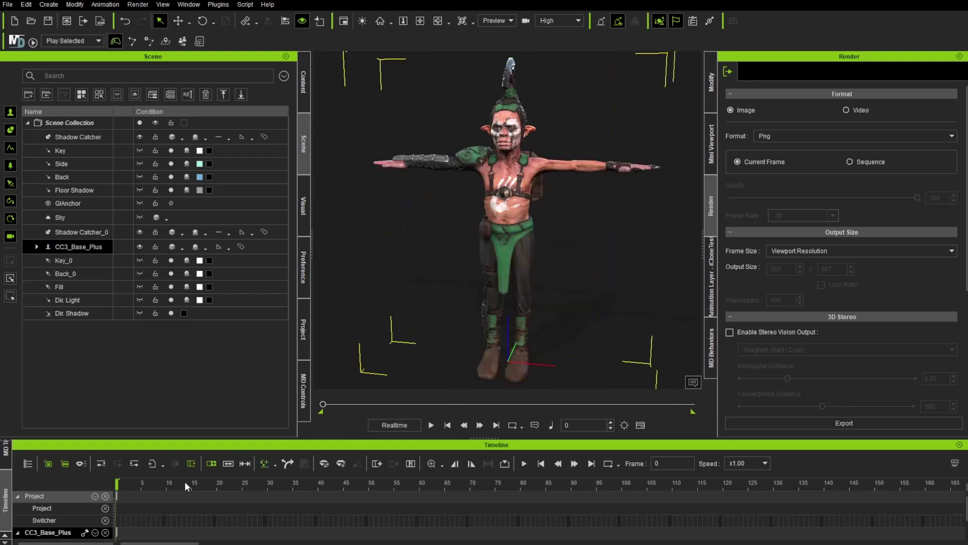
Step: Switch the workspace to the All Panels layout and close the Curve Editor to widen the timeline
left_click_drag(129, 485, 106, 508)
right_click_drag(469, 283, 497, 261)
scroll(177, 507, "down", 3)
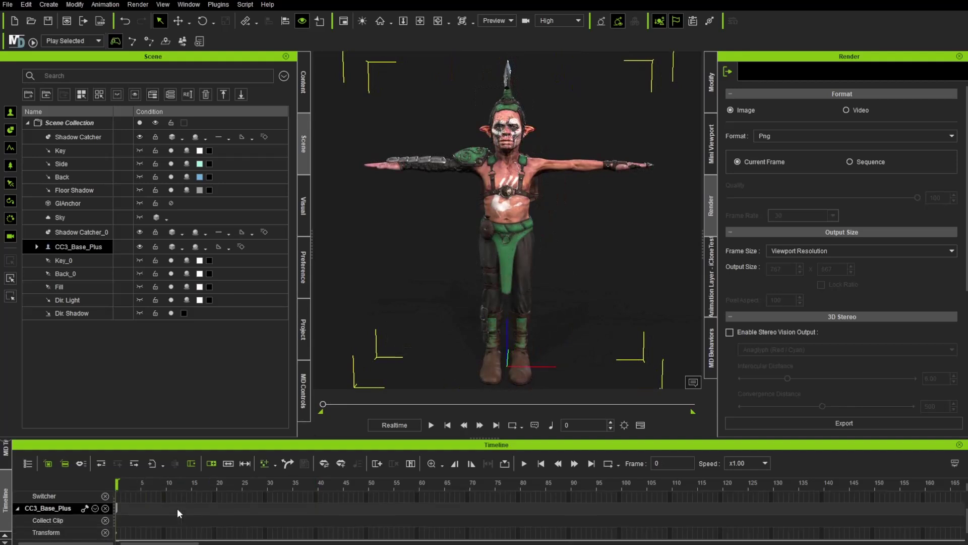
left_click(188, 5)
mouse_move(209, 21)
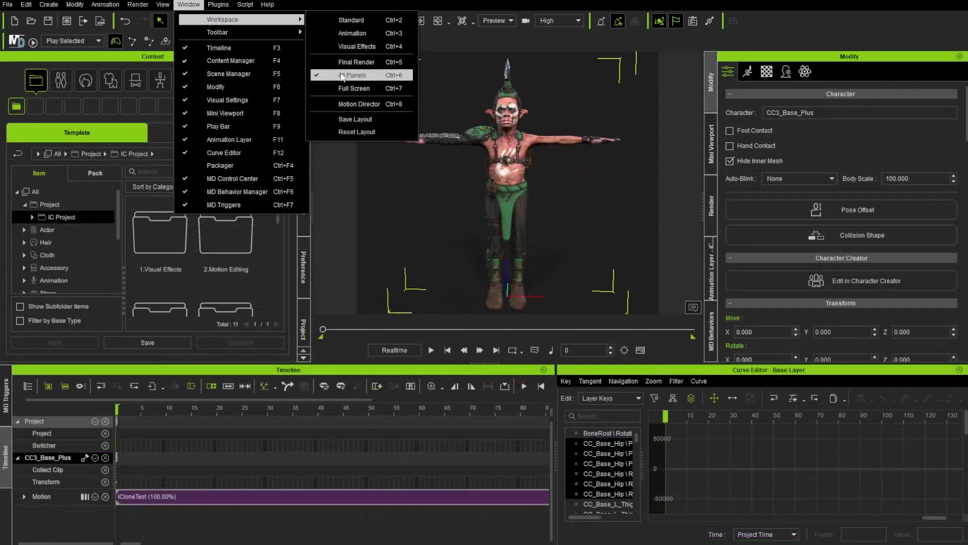
left_click(325, 9)
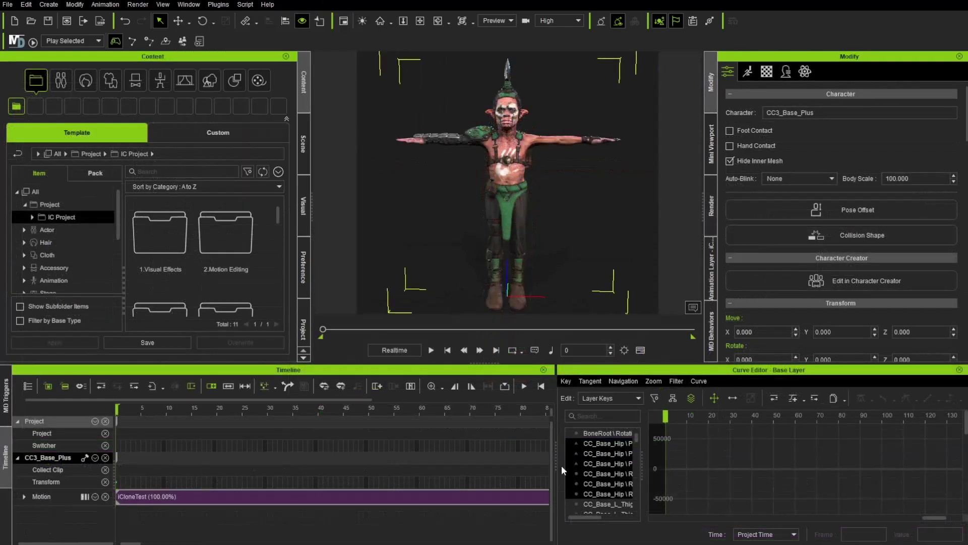
left_click(959, 369)
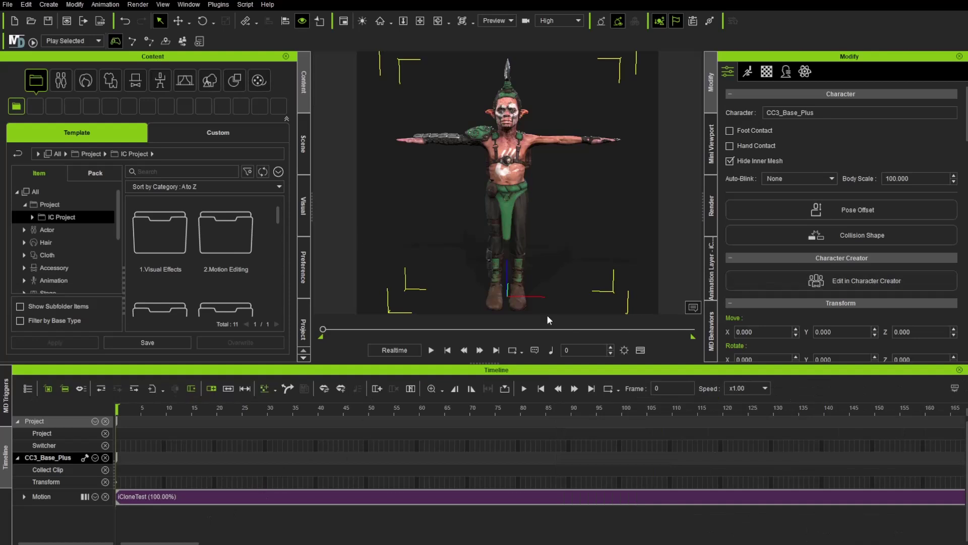
Step: Scrub through the opening frames of the iCloneTest motion up to frame 55 to check the retargeted animation
right_click_drag(549, 197, 474, 245)
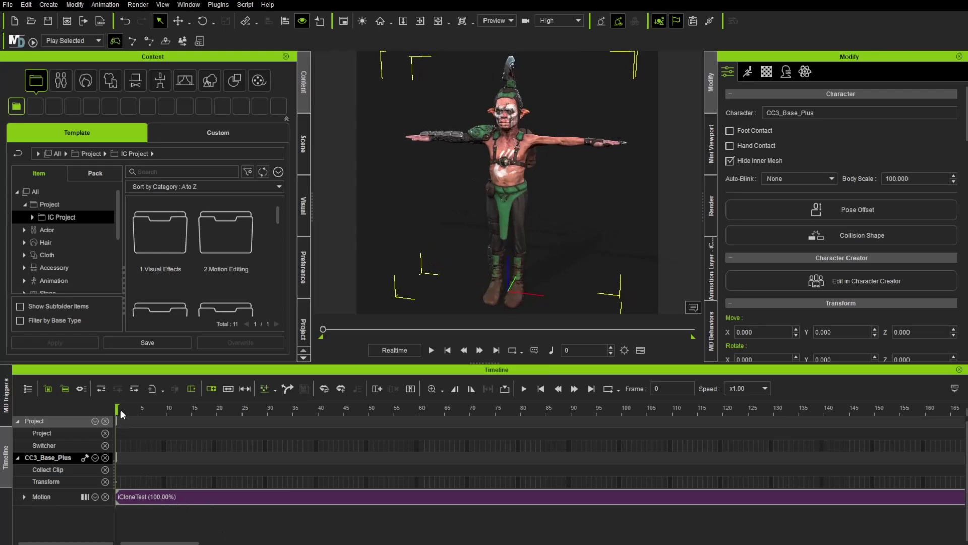
left_click_drag(118, 409, 389, 413)
left_click_drag(451, 423, 104, 446)
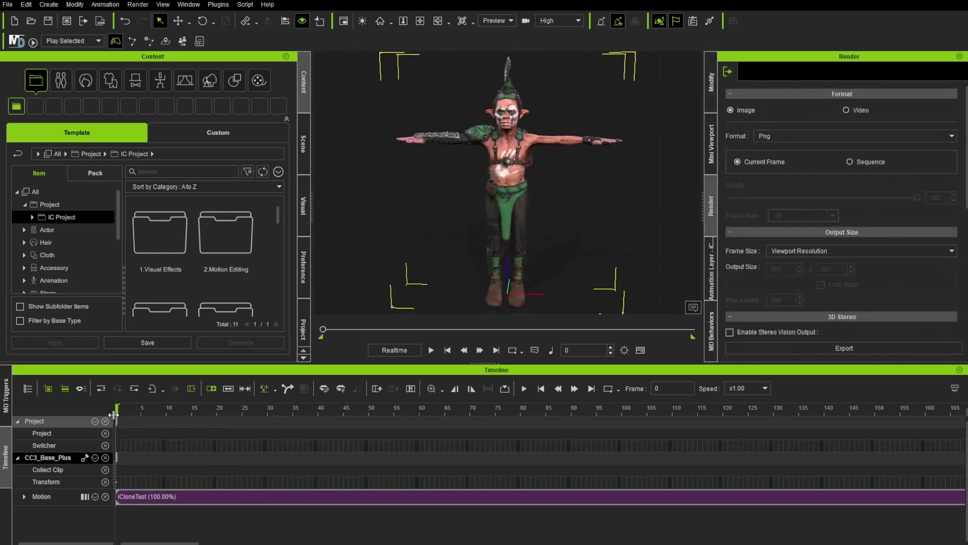
left_click_drag(114, 414, 398, 454)
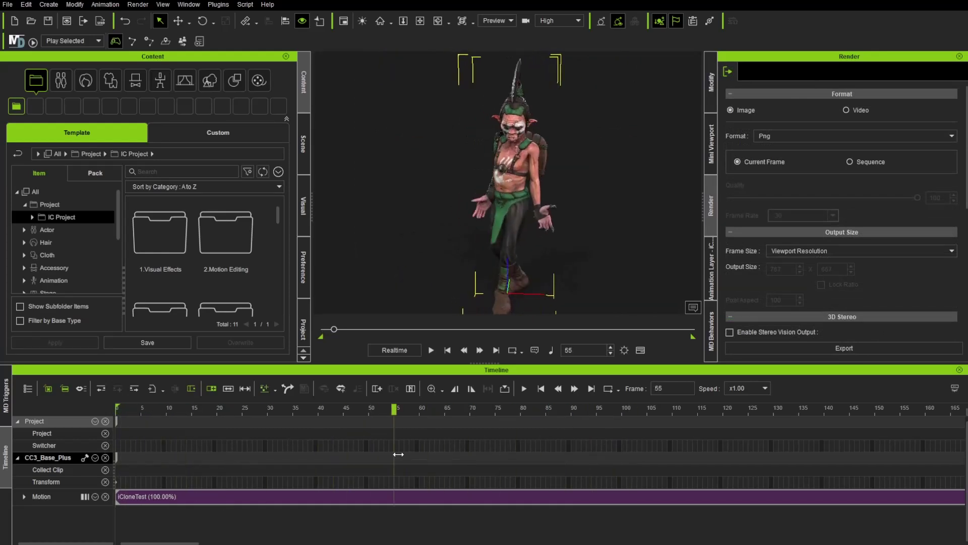
Step: Open the Motion Modifier for the iCloneTest motion clip and start previewing the motion
left_click(233, 498)
right_click(235, 495)
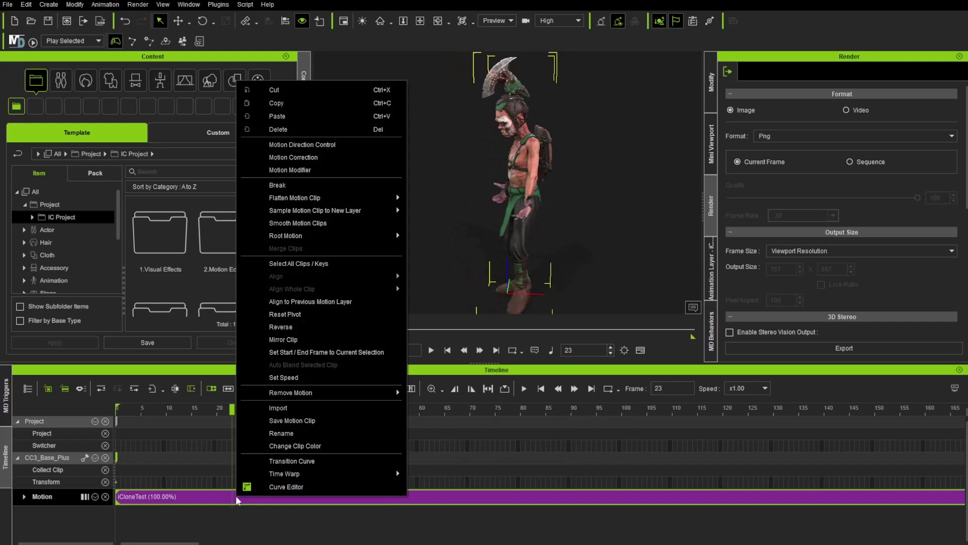
left_click(317, 170)
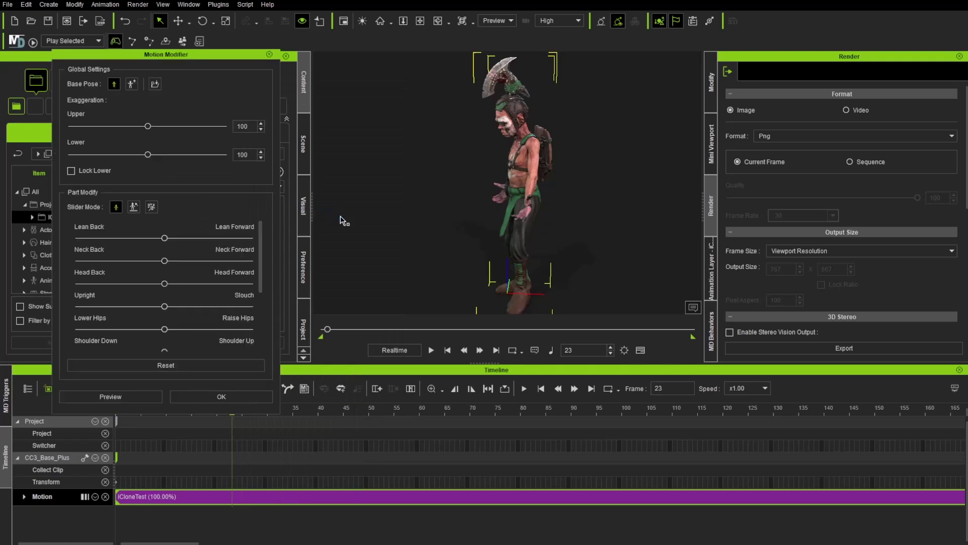
left_click(116, 397)
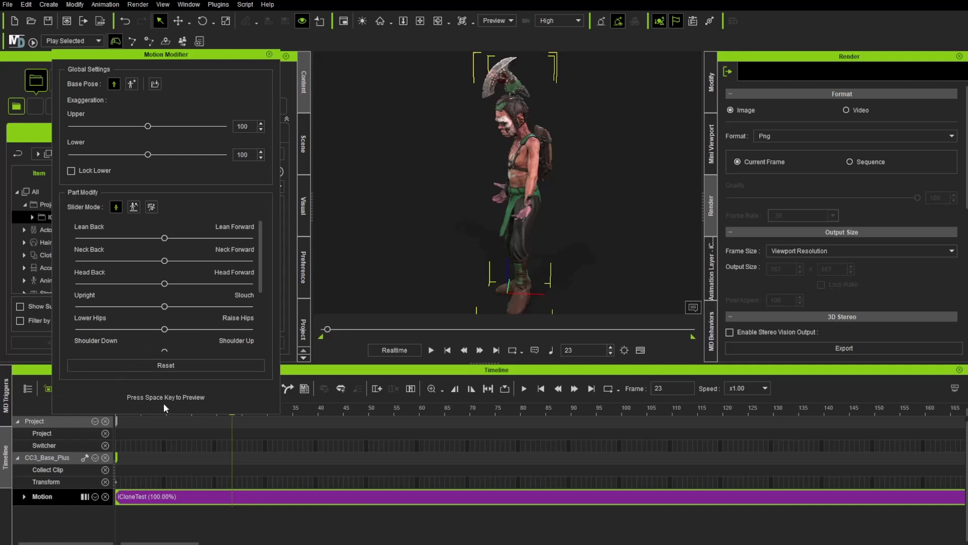
key("space")
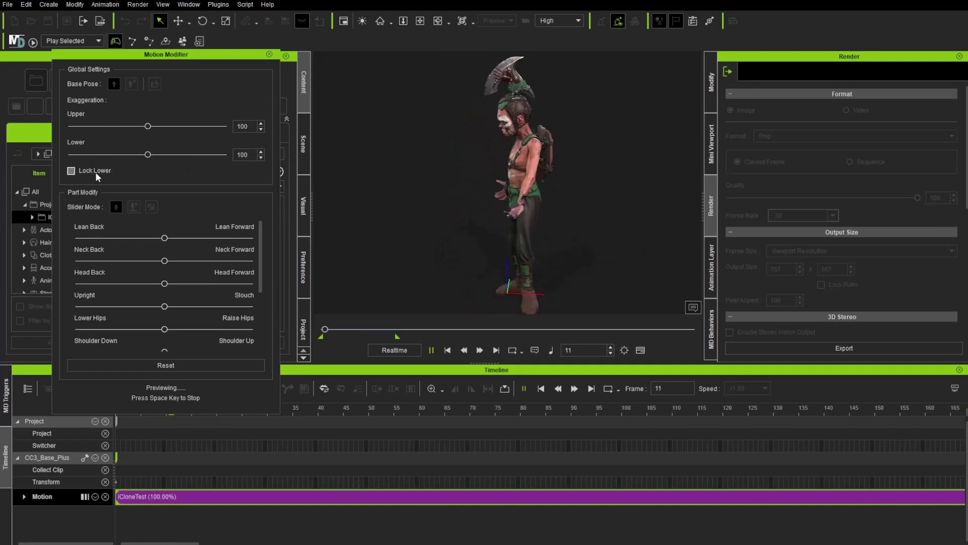
Step: Tilt the character's head back about a quarter of the range toward Head Back
mouse_move(262, 241)
left_mouse_down()
mouse_move(263, 264)
mouse_move(269, 250)
left_mouse_up()
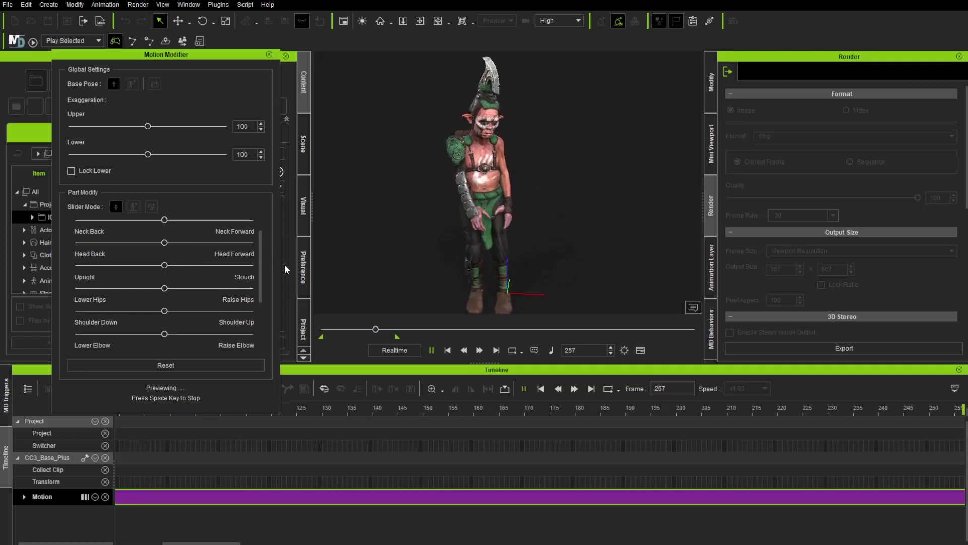
left_click_drag(164, 265, 124, 274)
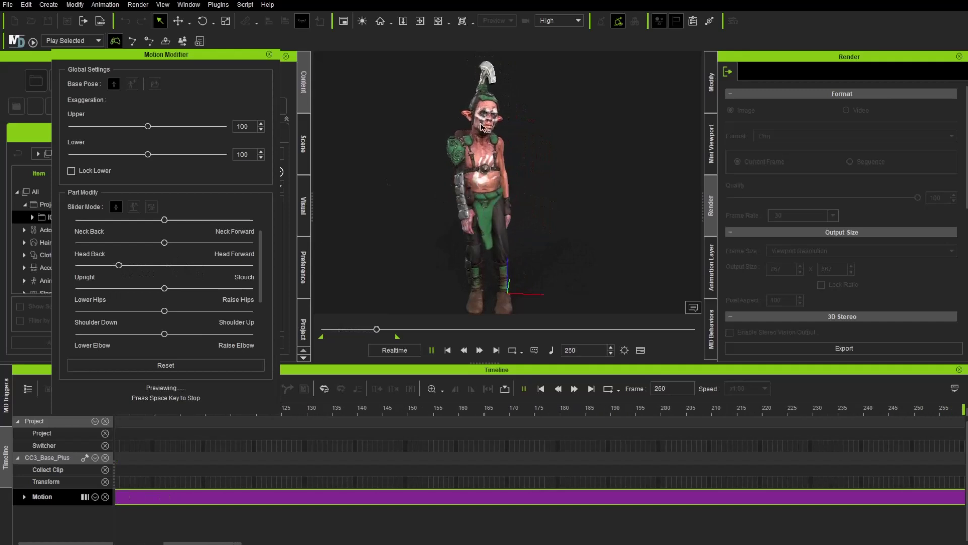
Step: Shift the shoulders well toward Shoulder Down, and move the elbows moderately toward Raise Elbow and Elbow Out
scroll(255, 267, "down", 3)
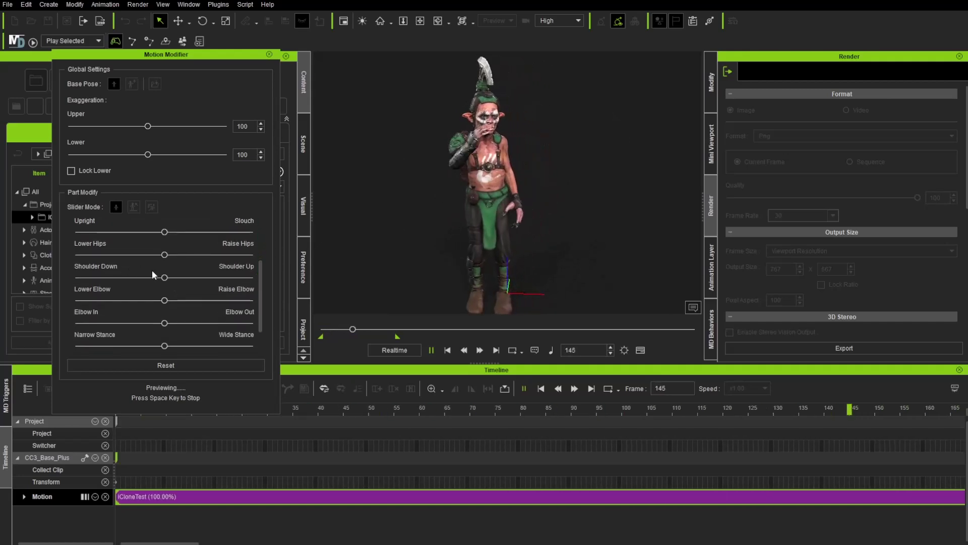
left_click_drag(165, 276, 286, 283)
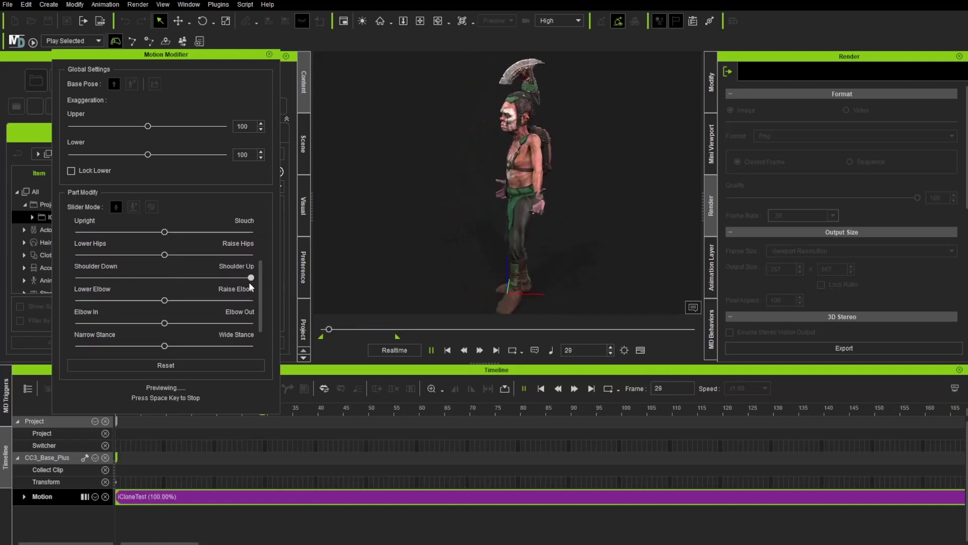
left_click_drag(250, 277, 89, 290)
left_click_drag(168, 292, 195, 313)
scroll(259, 302, "down", 1)
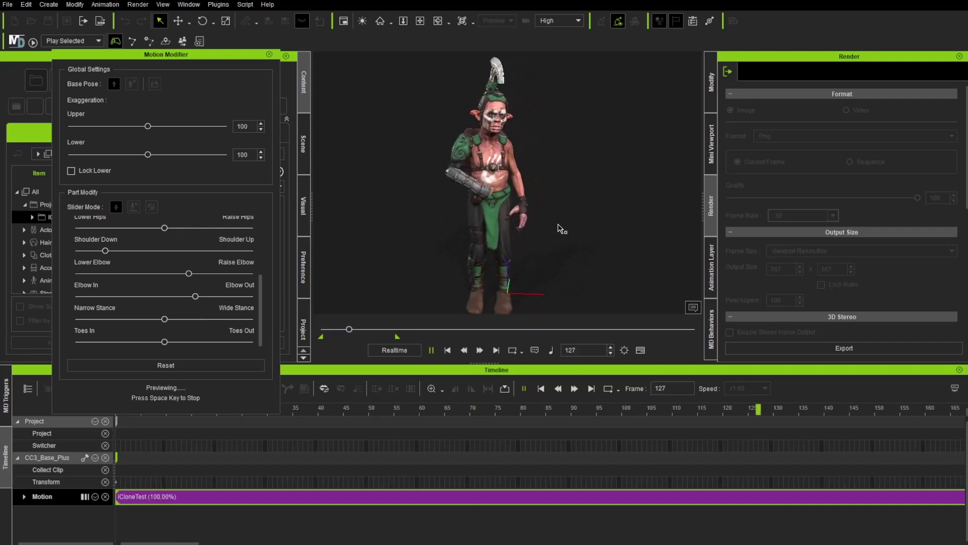
Step: Apply the Motion Modifier changes to the clip and play back the modified motion
key("space")
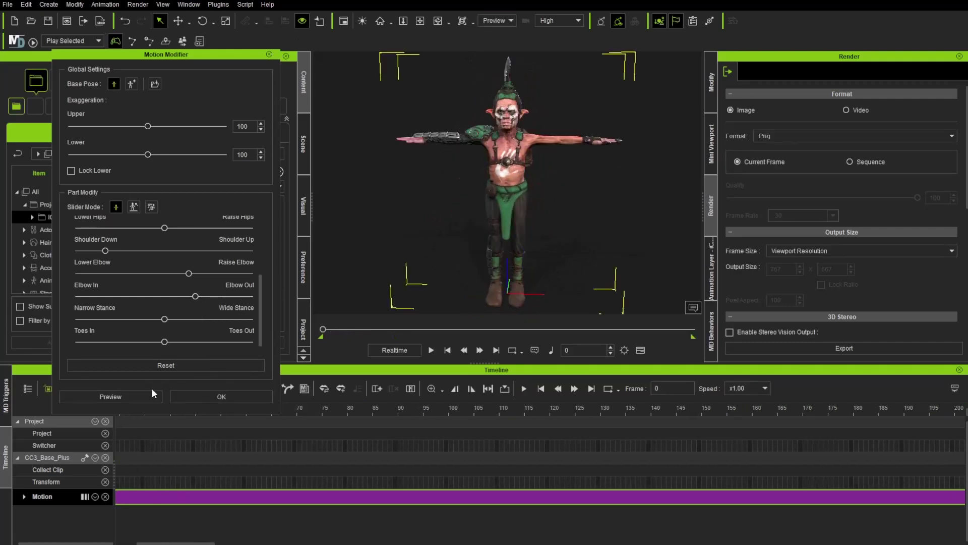
left_click(237, 395)
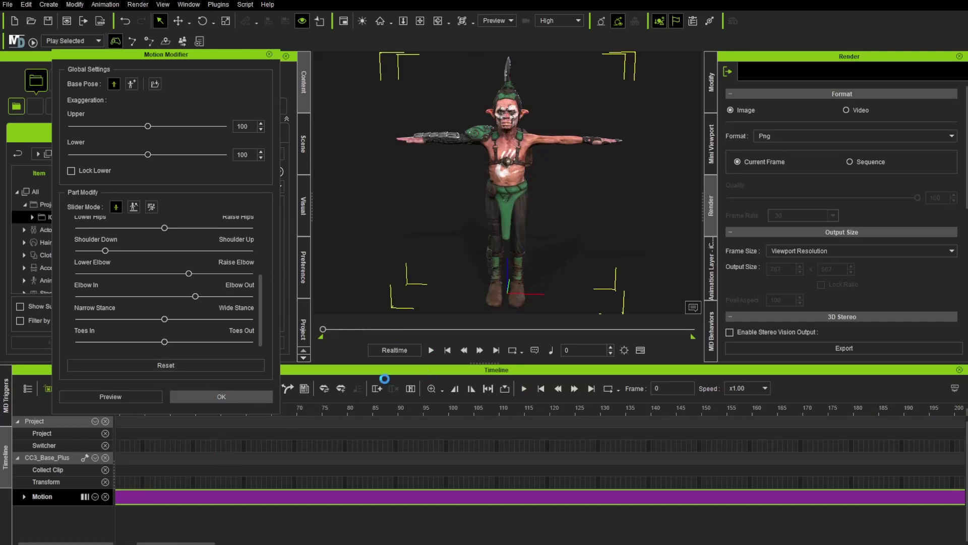
left_click(431, 351)
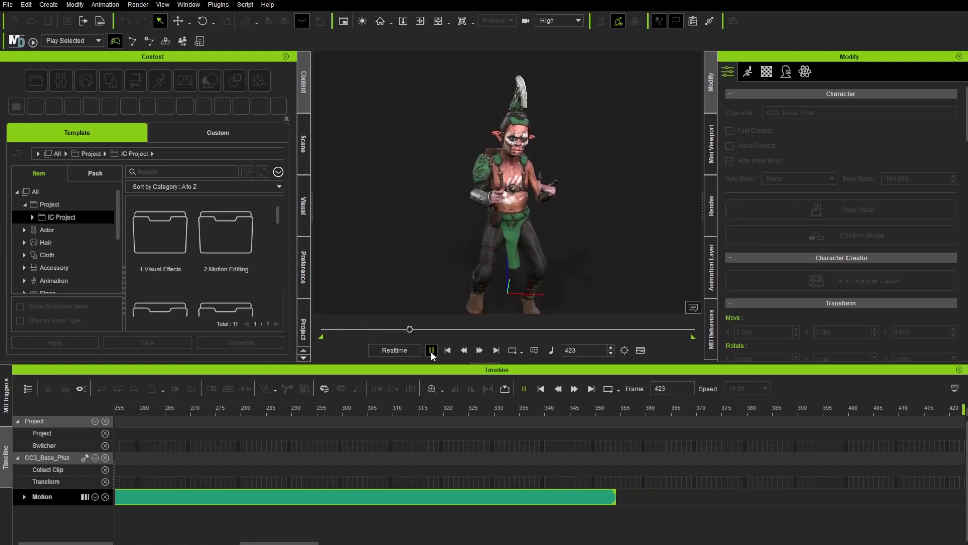
left_click(431, 351)
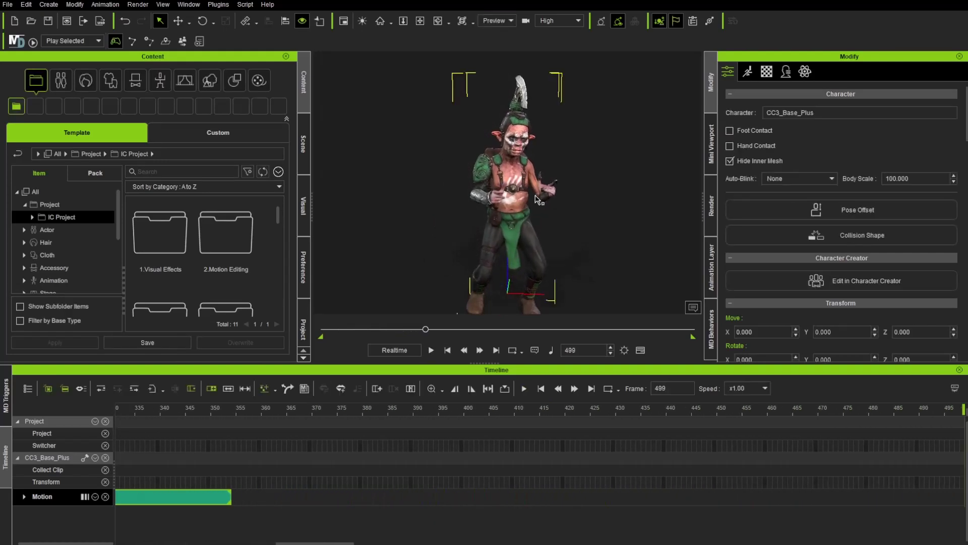
Step: Find the frame where the motion clip ends and set the project's End Frames to 354
left_click_drag(427, 329, 396, 335)
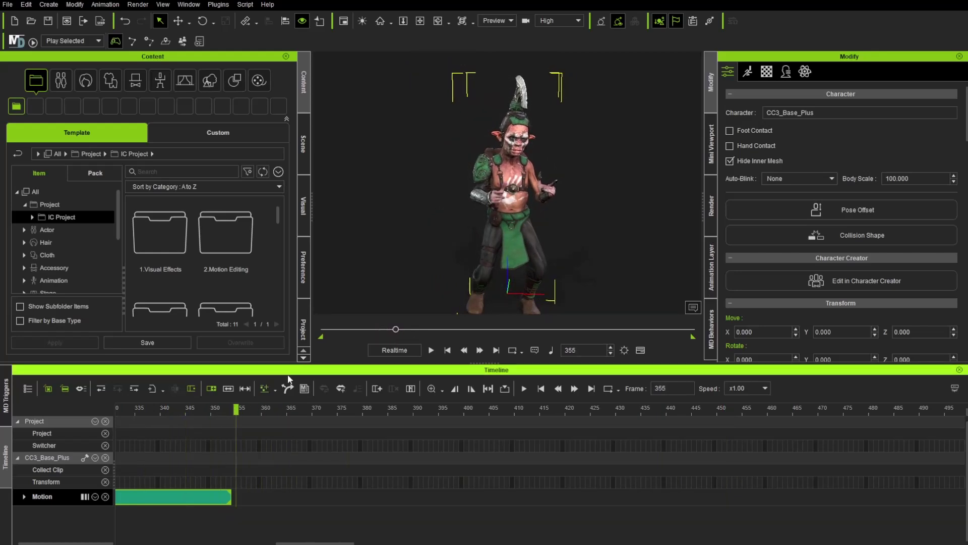
left_click_drag(236, 409, 231, 411)
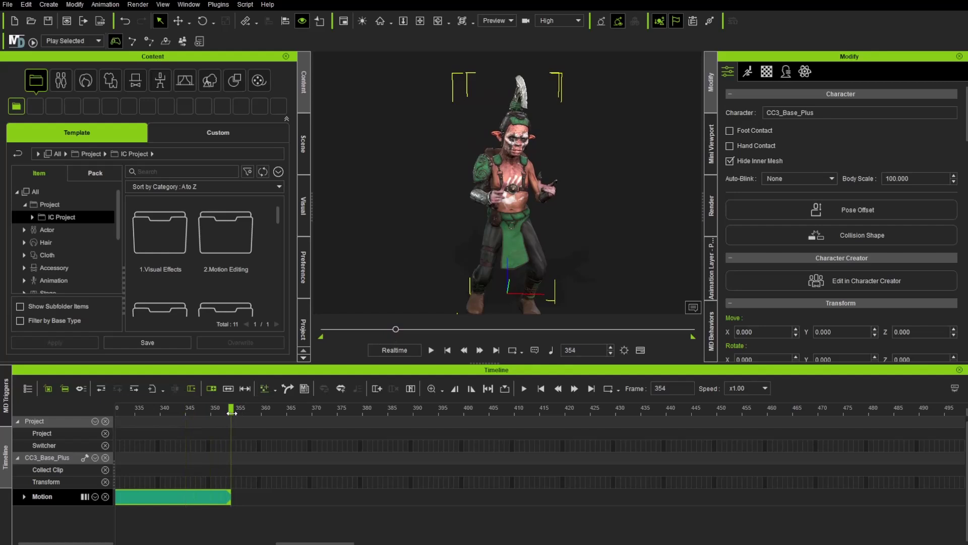
left_click_drag(306, 544, 282, 544)
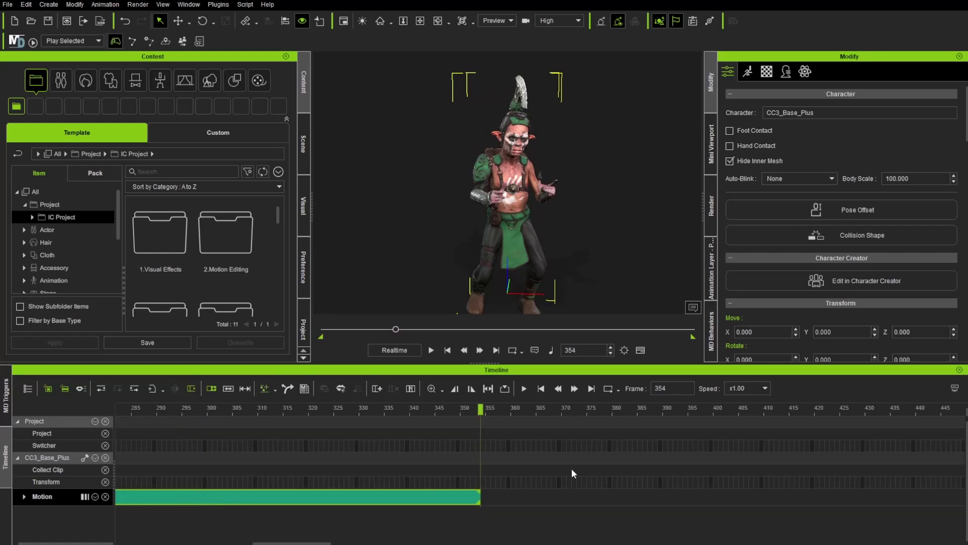
left_click(26, 4)
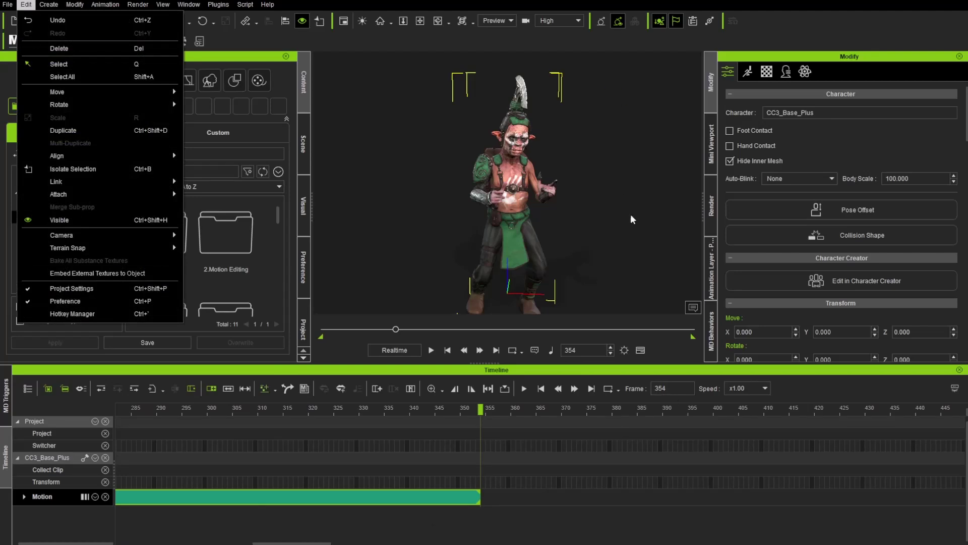
left_click(302, 326)
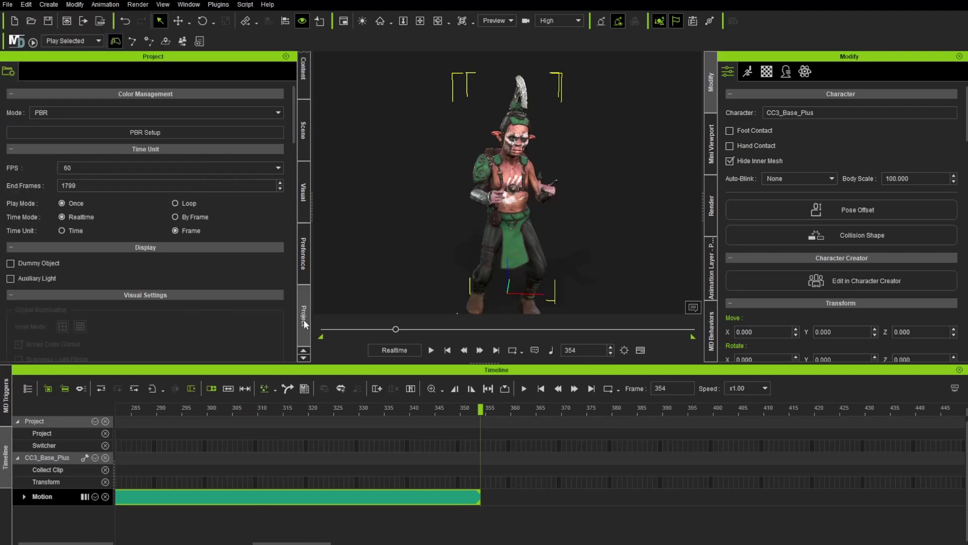
left_click_drag(98, 186, 36, 183)
type("354")
key("Return")
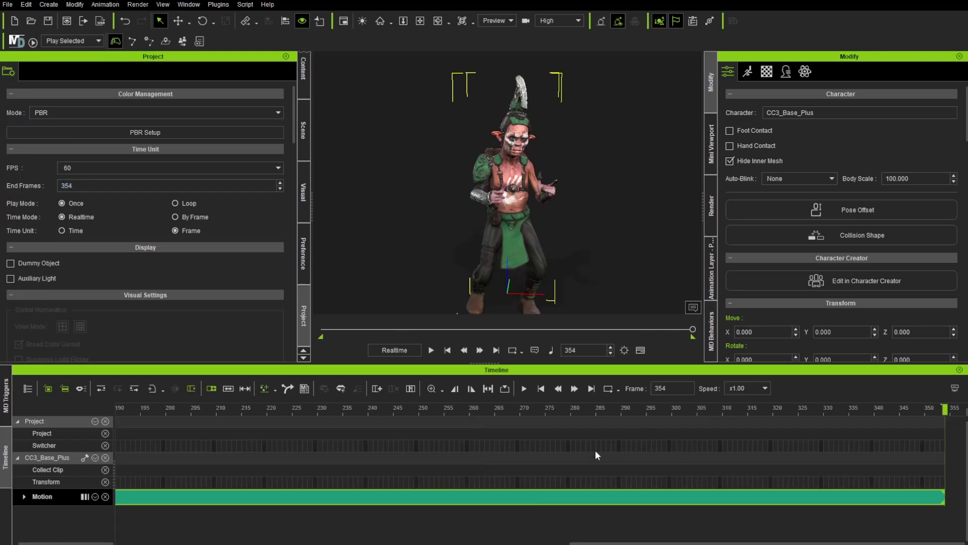
Step: Scrub the motion from its start to around frame 81 and examine up close how the right hand passes the body
left_click(285, 422)
key("space")
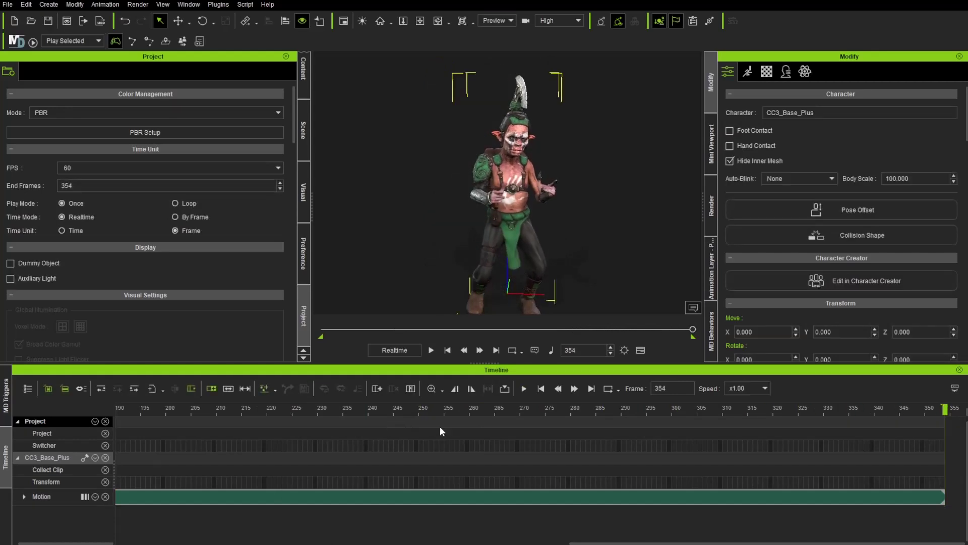
left_click_drag(586, 543, 136, 543)
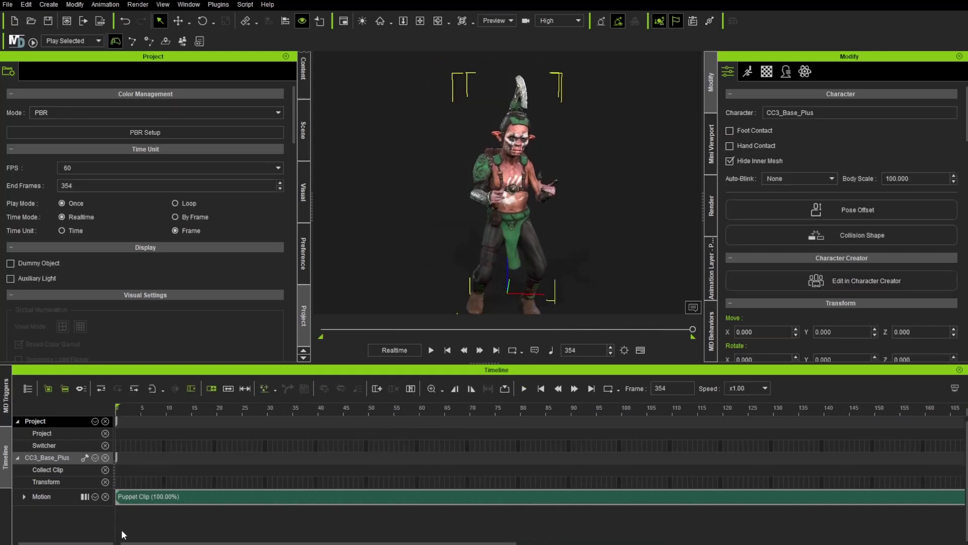
left_click(140, 406)
left_click_drag(135, 410, 538, 448)
scroll(527, 202, "up", 5)
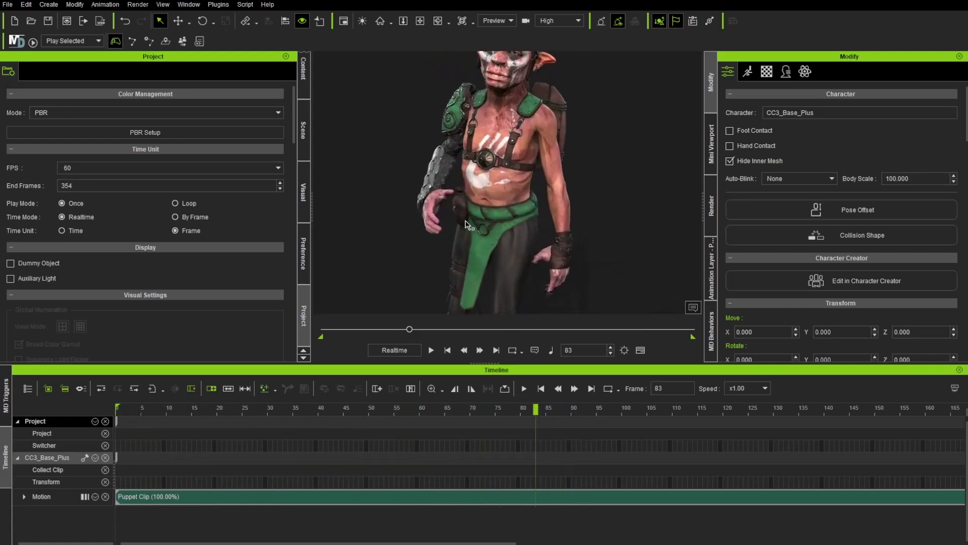
right_click_drag(465, 220, 438, 192)
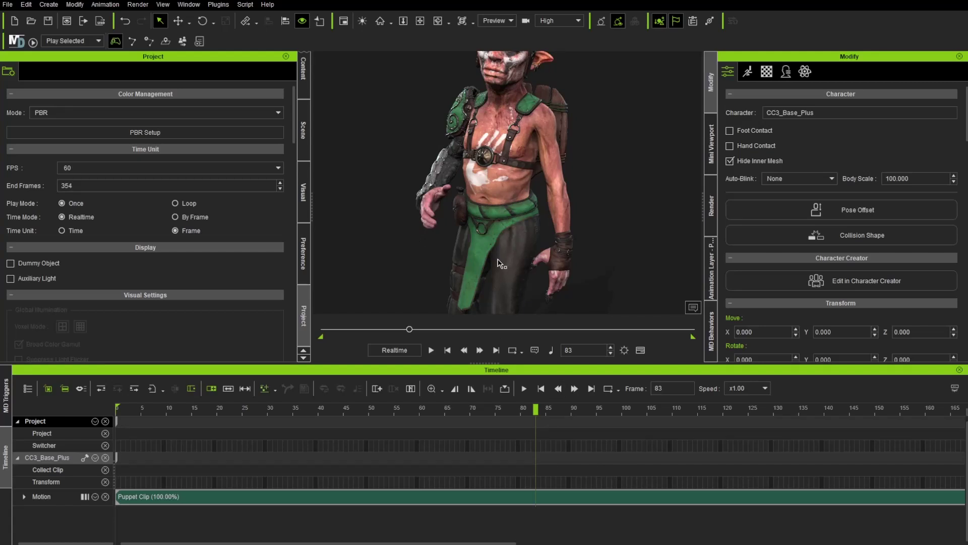
left_click_drag(446, 205, 452, 204, "alt")
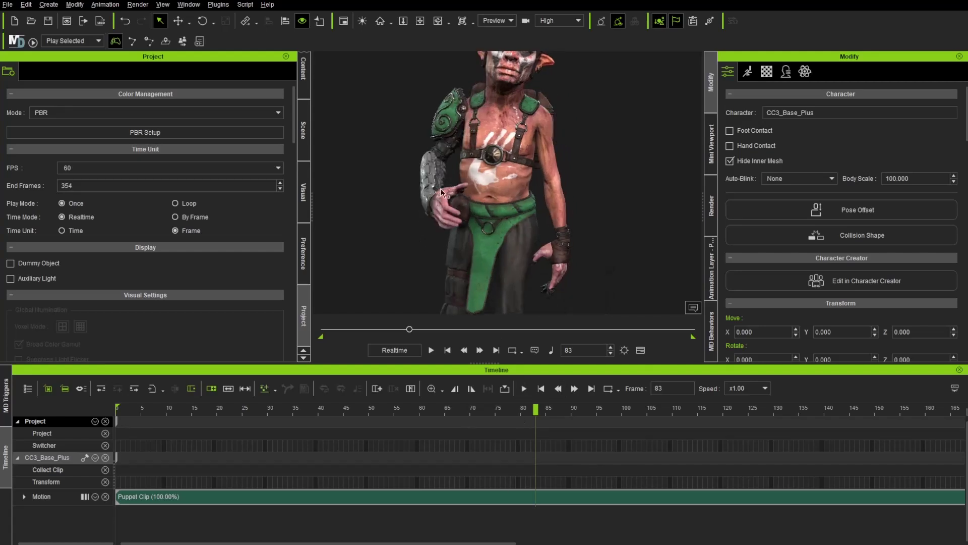
left_click_drag(523, 216, 463, 221, "alt")
left_click_drag(538, 410, 530, 412)
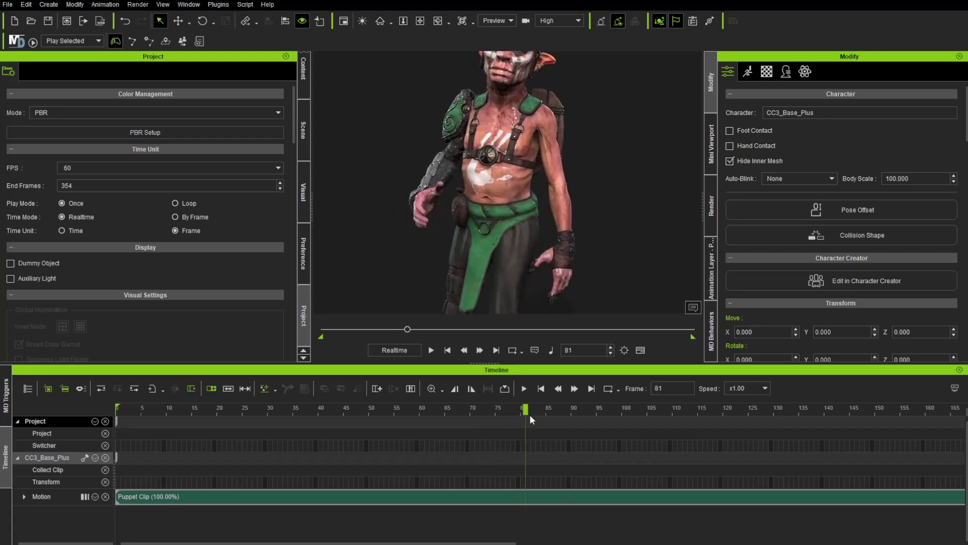
Step: Open Edit Motion Layer for the character in IK mode and select the right hand
left_click(747, 75)
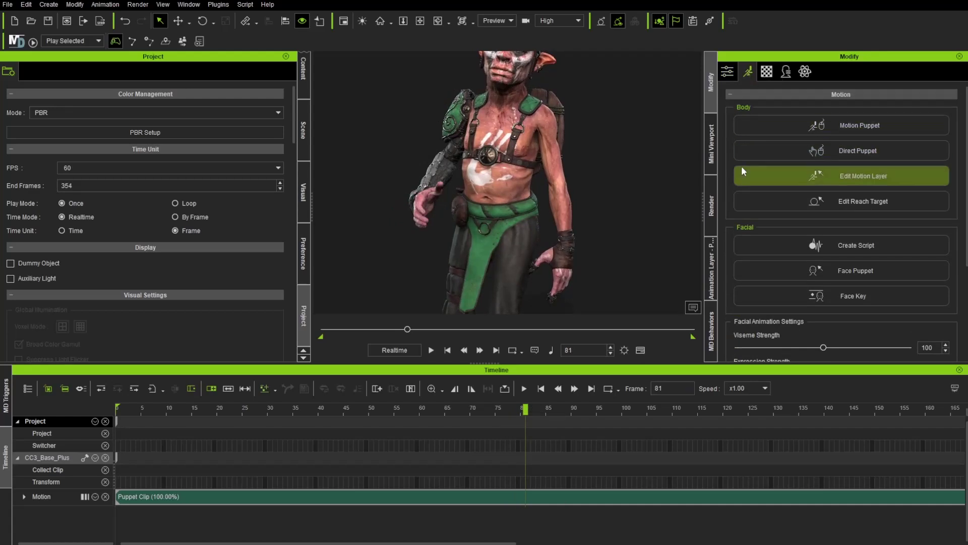
left_click(852, 176)
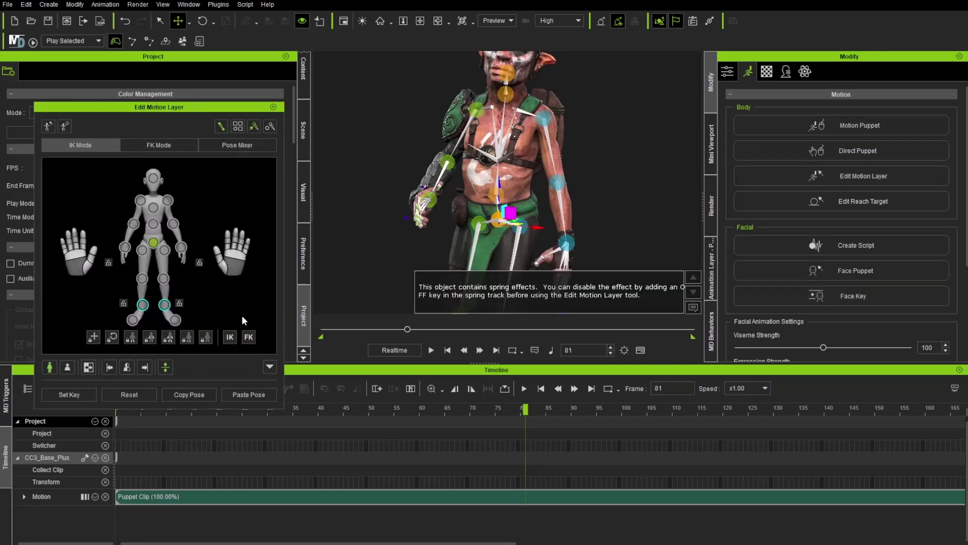
left_click_drag(165, 111, 204, 134)
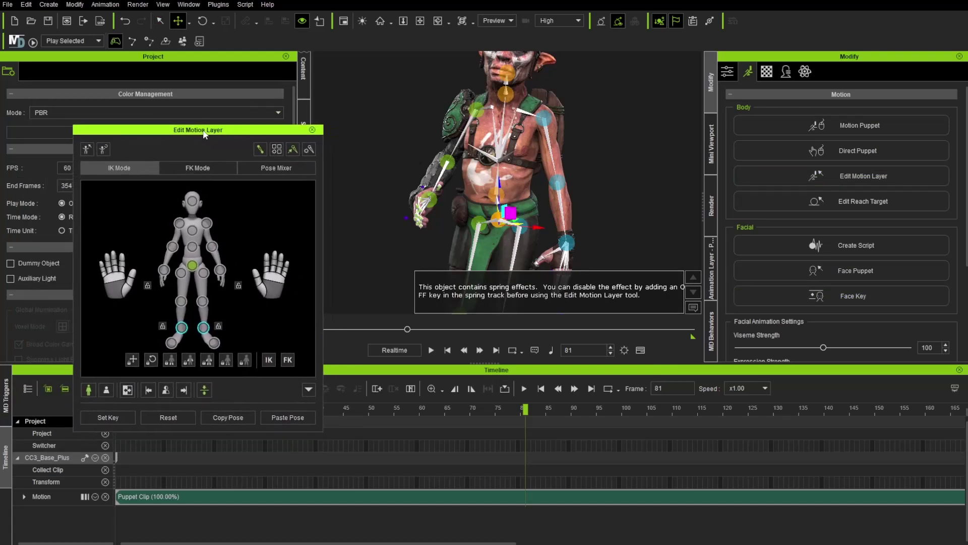
left_click(693, 307)
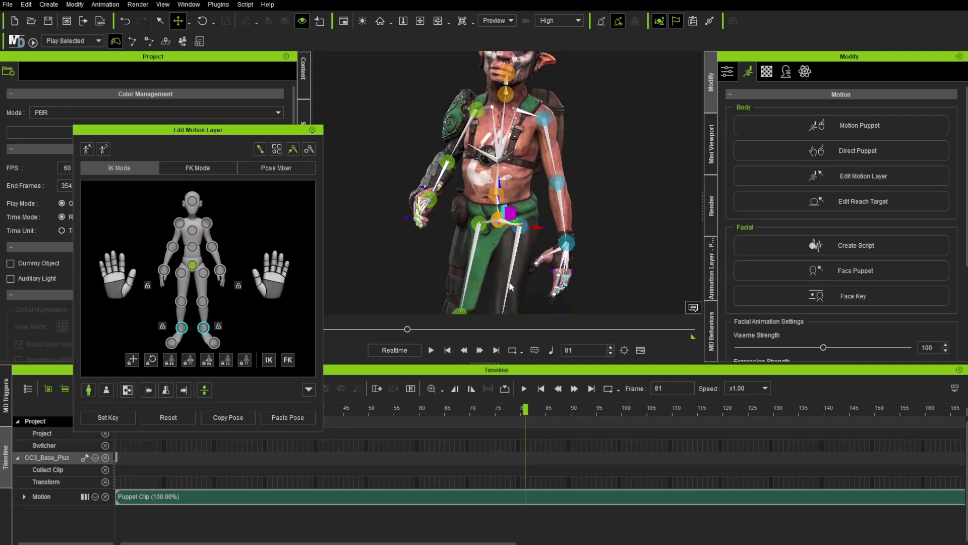
left_click(434, 201)
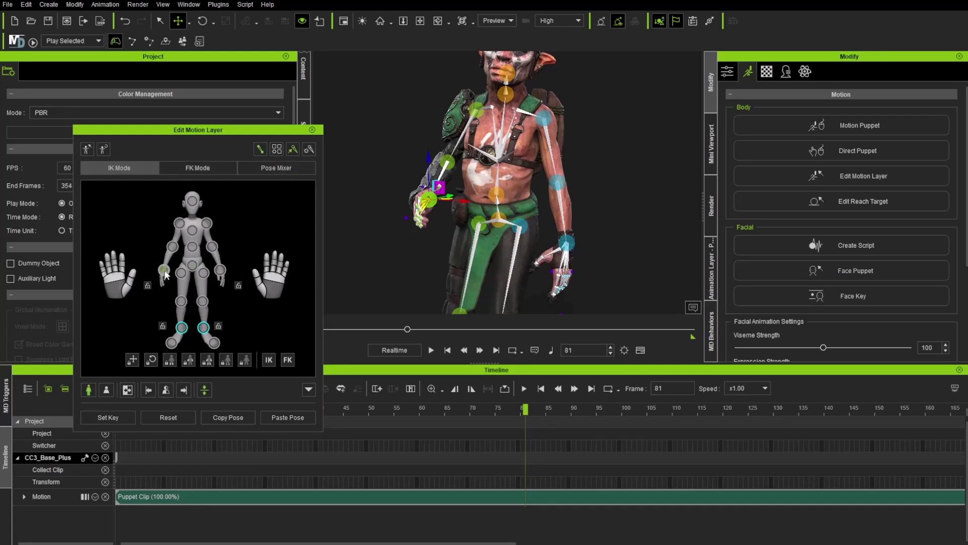
right_click_drag(503, 269, 465, 291)
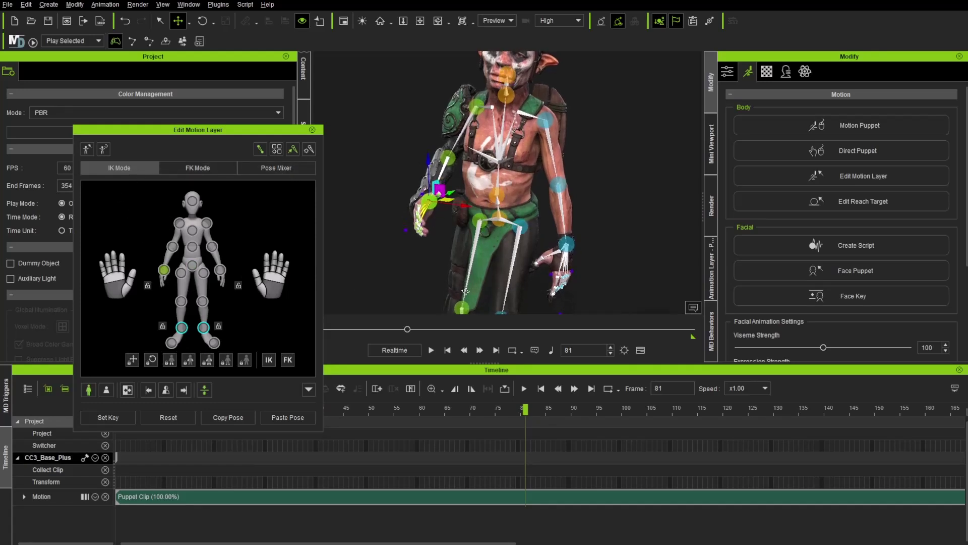
Step: At frame 98, move the right hand forward away from the torso and rotate it
left_click_drag(525, 408, 533, 443)
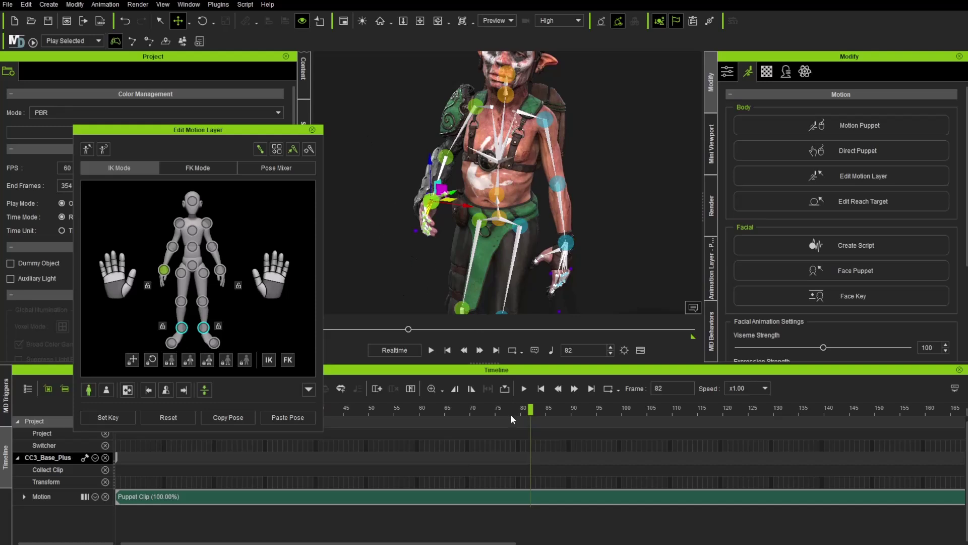
left_click_drag(531, 409, 614, 425)
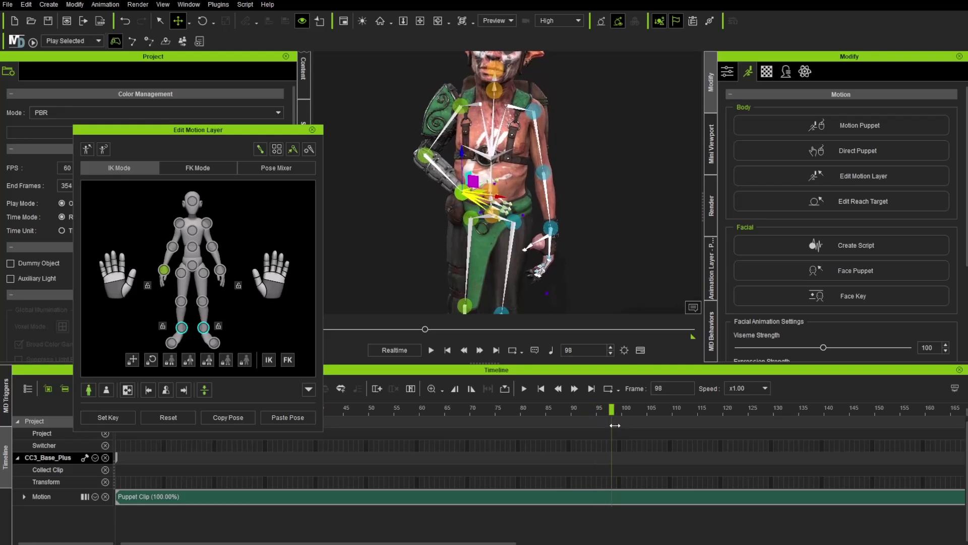
right_click_drag(585, 270, 429, 293)
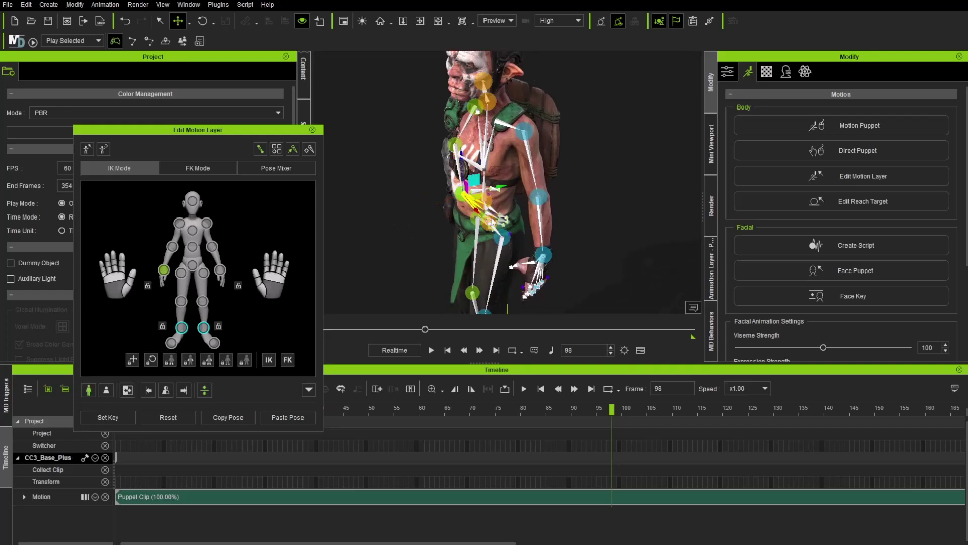
left_click_drag(505, 192, 448, 226)
right_click_drag(448, 226, 376, 163)
right_click_drag(391, 169, 386, 149, "alt")
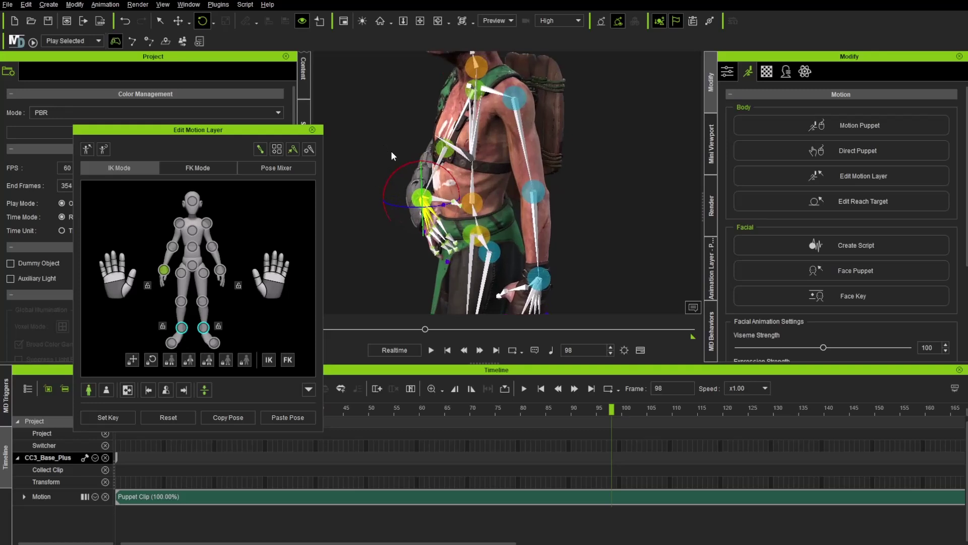
left_click_drag(406, 207, 449, 214)
Step: Refine the right hand's pose at frame 98 with the finger joints selected for rotation, checking its clearance from the belly
key("w")
key("e")
key("e")
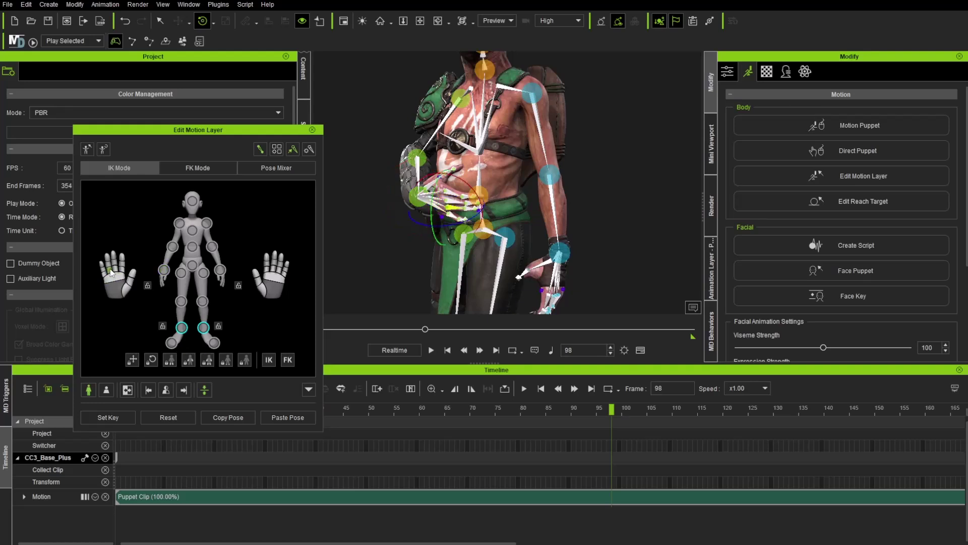
left_click_drag(572, 198, 518, 235, "alt")
right_click_drag(518, 234, 524, 202, "alt")
left_click_drag(525, 202, 547, 147, "alt")
right_click_drag(547, 147, 448, 176, "alt")
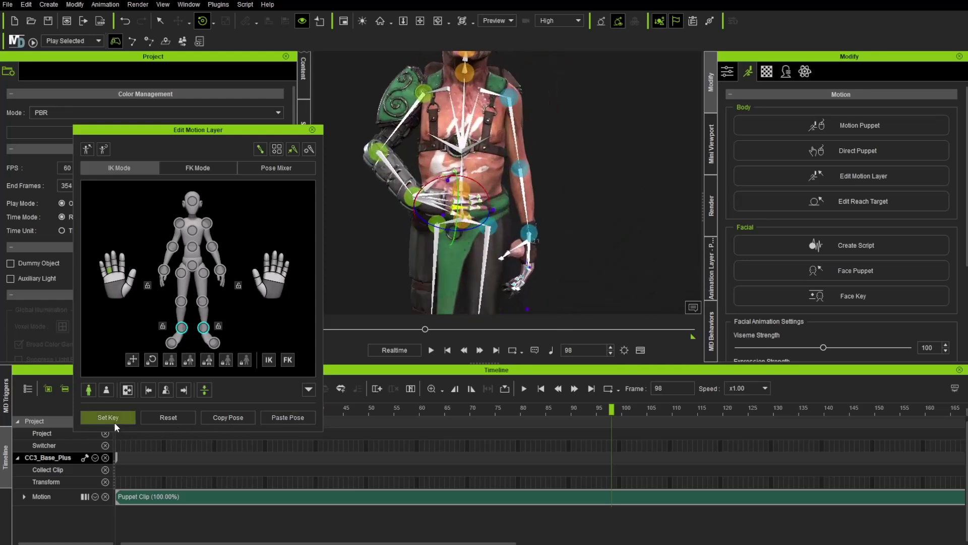
Step: Set a motion layer key at frame 128 and reset the layer pose at frame 135
left_click_drag(610, 410, 709, 476)
mouse_move(508, 285)
right_mouse_down()
mouse_move(417, 296)
mouse_move(500, 299)
right_mouse_up()
left_click_drag(707, 408, 763, 409)
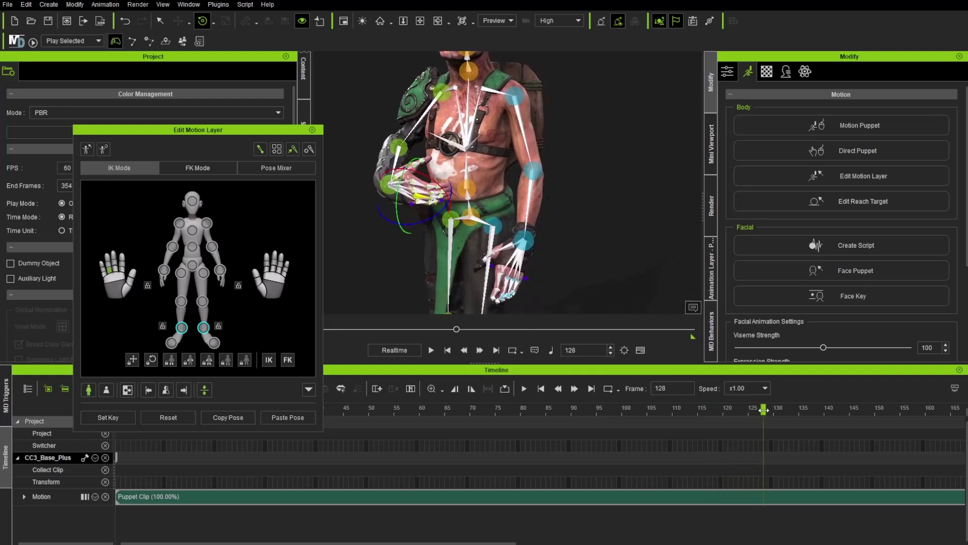
left_click(121, 414)
left_click_drag(764, 409, 799, 409)
left_click(168, 417)
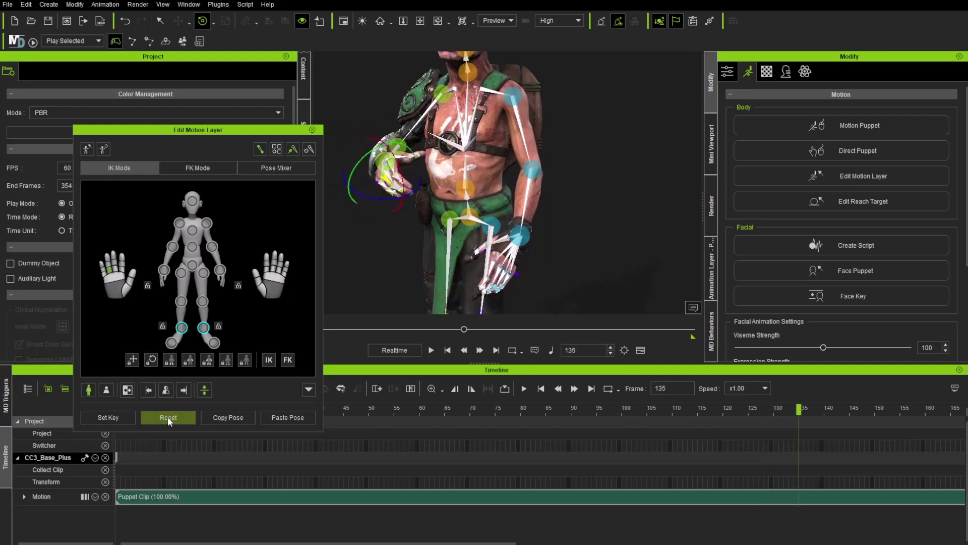
Step: Scrub the motion from frame 135 to frame 164, examining where the raised right hand meets the face
scroll(482, 175, "down", 3)
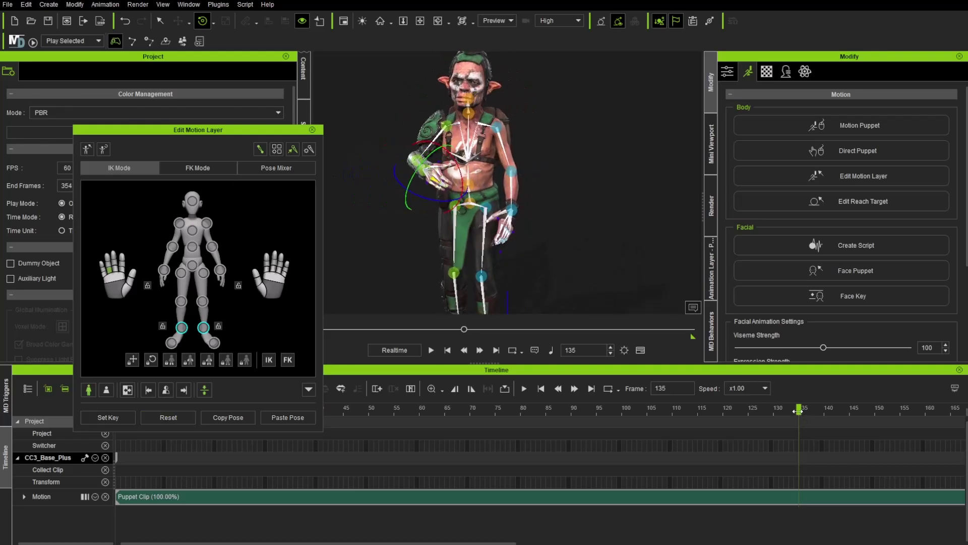
left_click_drag(797, 411, 905, 474)
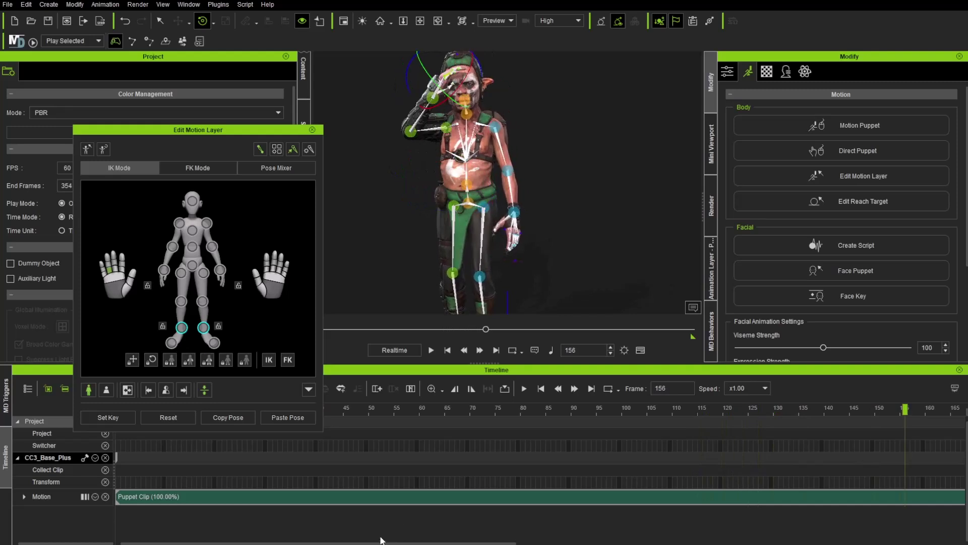
left_click_drag(379, 544, 561, 544)
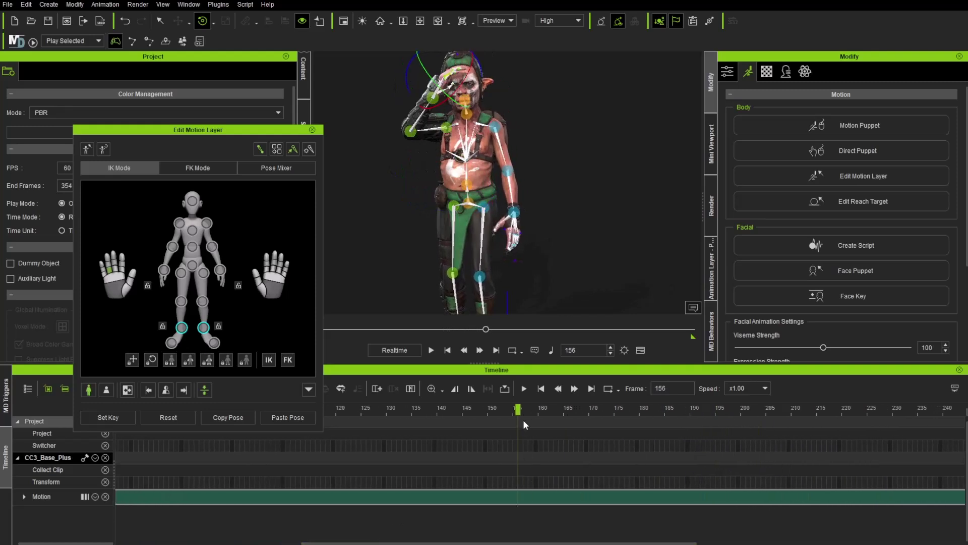
mouse_move(494, 410)
left_mouse_down()
mouse_move(405, 416)
mouse_move(504, 426)
left_mouse_up()
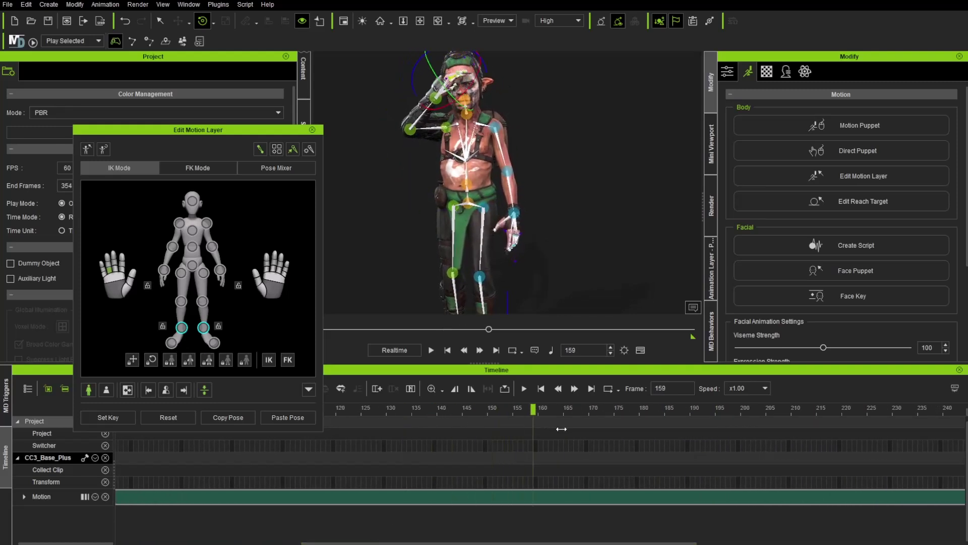
left_click_drag(562, 428, 459, 438)
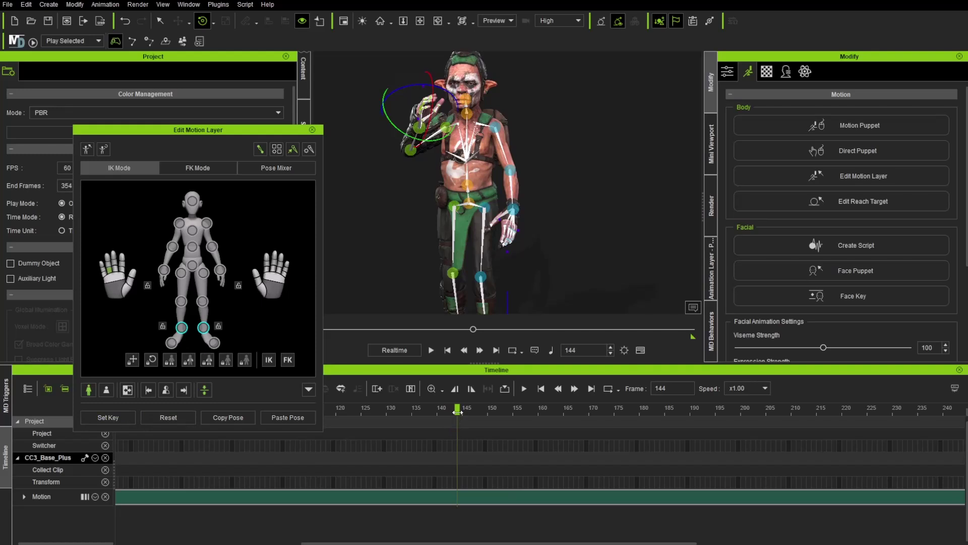
left_click_drag(457, 412, 550, 425)
middle_click_drag(506, 176, 512, 300)
scroll(512, 300, "up", 3)
right_click_drag(512, 300, 534, 308)
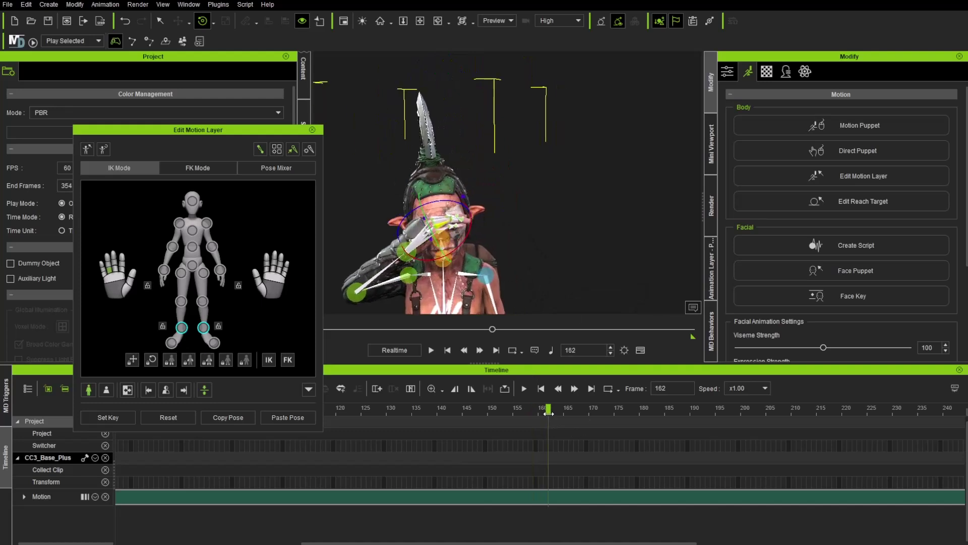
left_click_drag(548, 412, 561, 413)
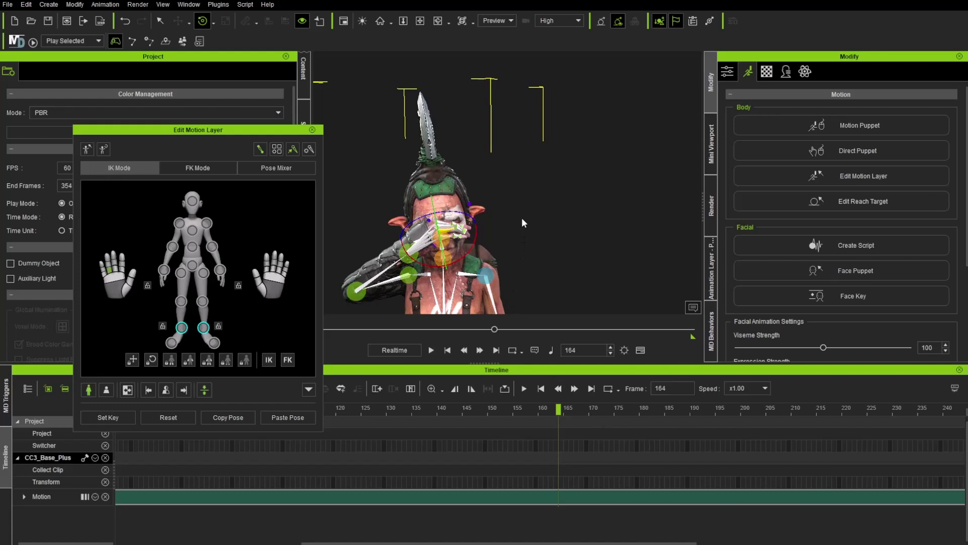
Step: At frame 164, select the right hand and move it up off the face onto the forehead
right_click_drag(493, 220, 683, 184)
left_click(164, 271)
right_click_drag(475, 273, 681, 234)
left_click_drag(443, 211, 429, 155)
right_click_drag(434, 158, 189, 186)
left_click_drag(452, 159, 434, 161)
right_click_drag(434, 161, 267, 202, "alt")
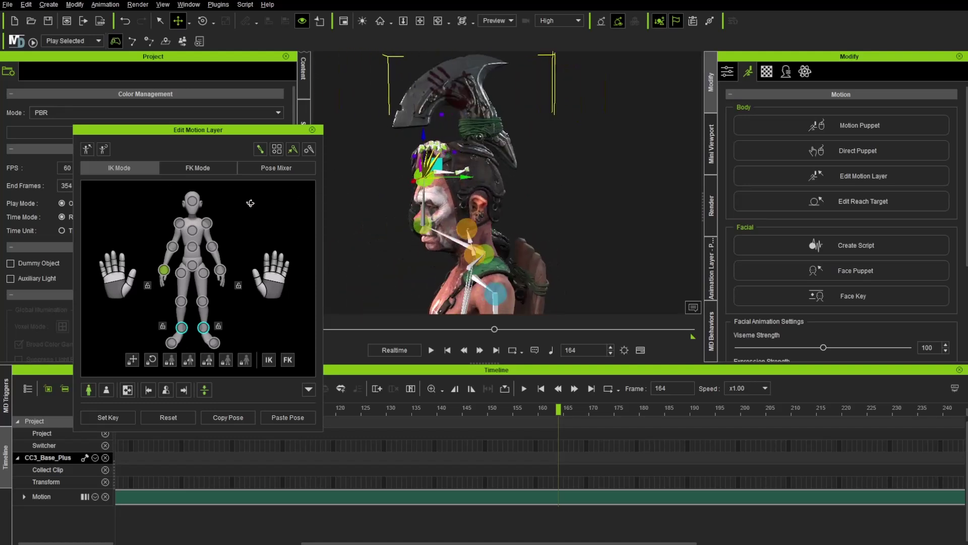
Step: Rotate the right hand at frame 164 so the palm rests over the forehead clear of the head
key("e")
right_click_drag(412, 181, 438, 196, "alt")
left_click_drag(438, 196, 426, 207)
right_click_drag(427, 204, 320, 135, "alt")
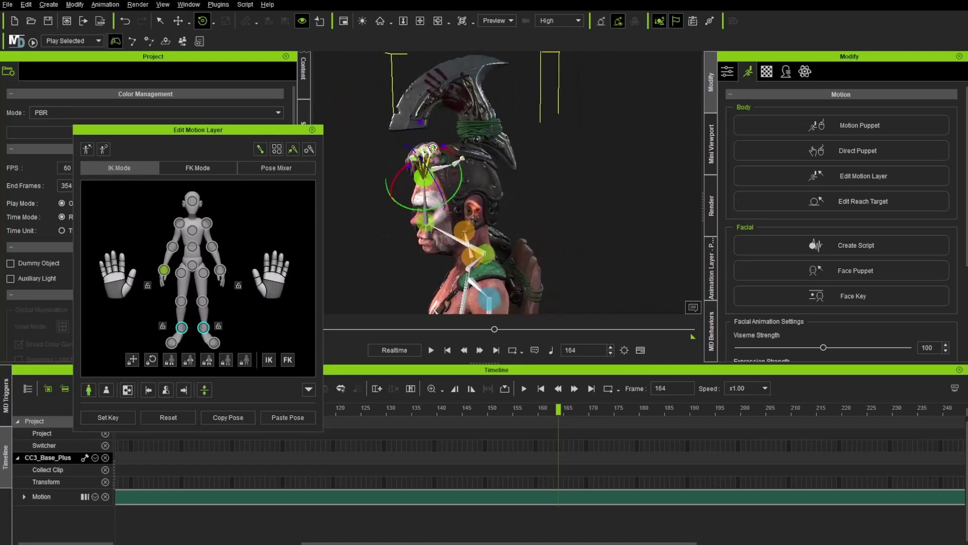
right_click_drag(424, 160, 467, 176, "alt")
left_click_drag(414, 193, 415, 169)
right_click_drag(416, 169, 442, 202, "alt")
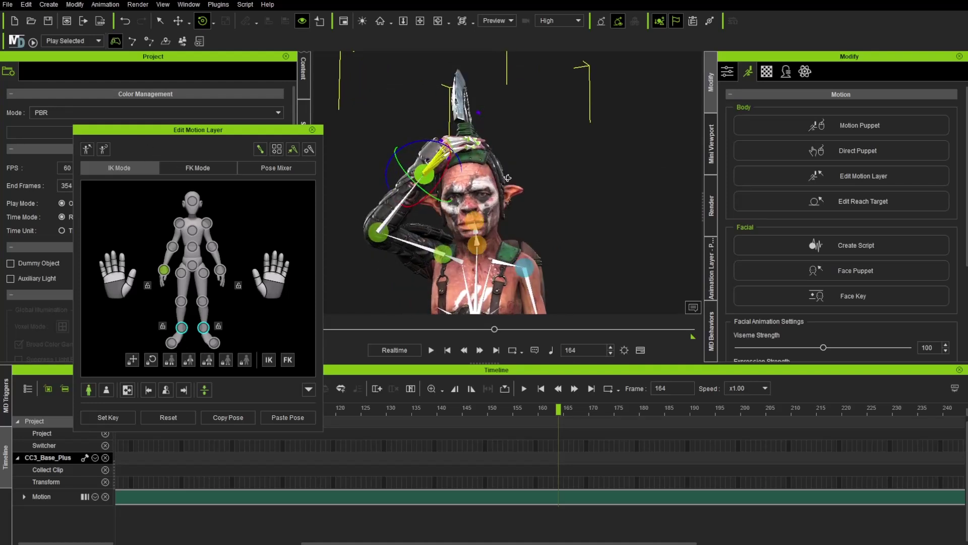
right_click_drag(506, 180, 406, 179, "alt")
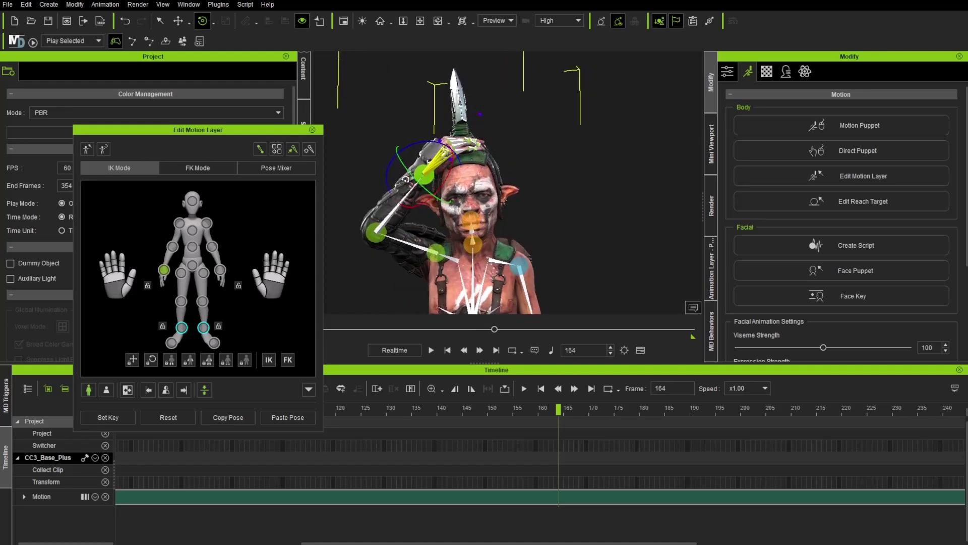
Step: Set the IK controller opacity to 22 and lower the bone display opacity
left_click(276, 150)
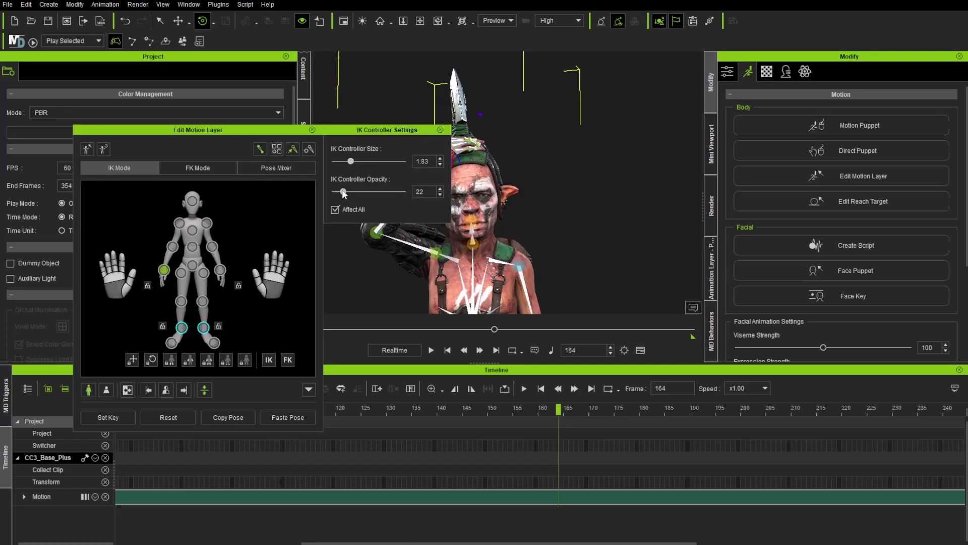
left_click(292, 150)
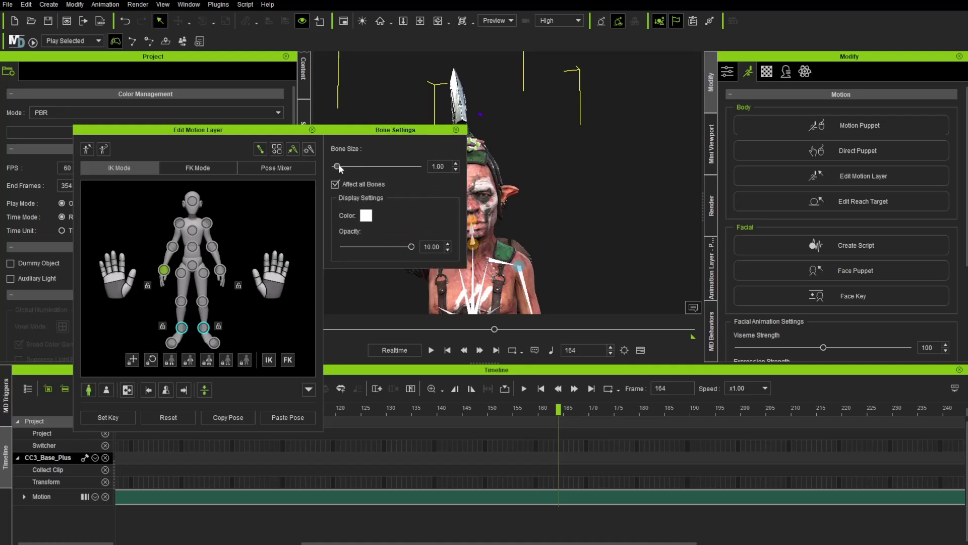
left_click_drag(409, 250, 389, 251)
left_click(456, 130)
right_click_drag(600, 208, 612, 228)
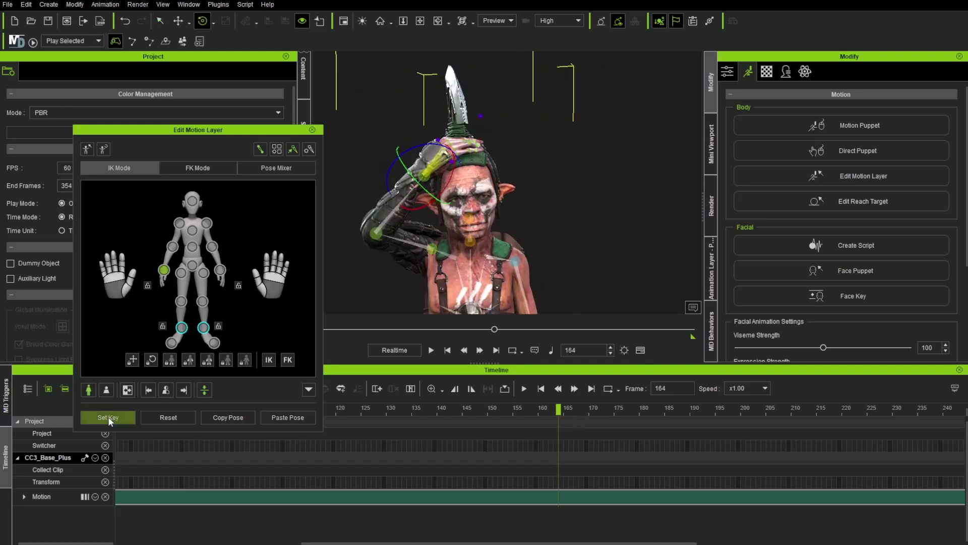
Step: Set a motion layer key for the right hand at frame 164 and reset its layer pose at frame 198
left_click(165, 271)
left_click_drag(564, 410, 730, 415)
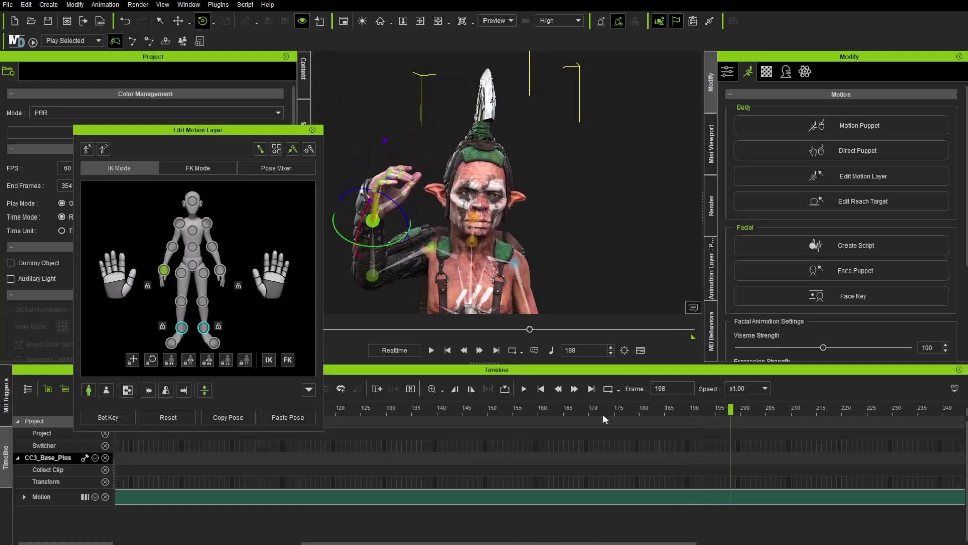
left_click(176, 417)
Step: Scrub to frame 229, where the hands swing in front of the hips, and set a motion layer key for the left hand
left_click_drag(736, 413, 919, 435)
left_click_drag(505, 543, 681, 543)
scroll(525, 249, "up", 3)
middle_click_drag(525, 249, 560, 136)
right_click_drag(560, 136, 639, 186)
scroll(639, 186, "up", 2)
left_click_drag(542, 414, 509, 443)
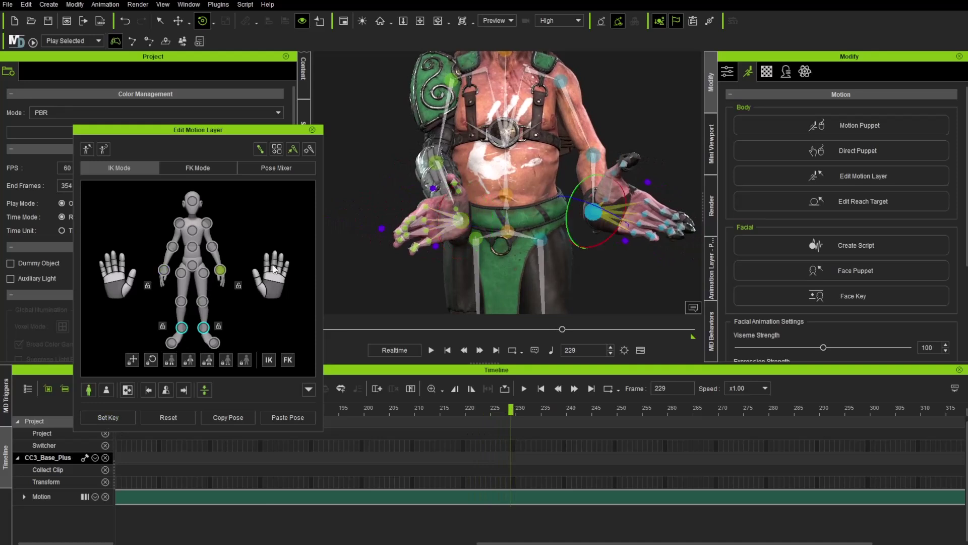
right_click_drag(546, 241, 525, 269)
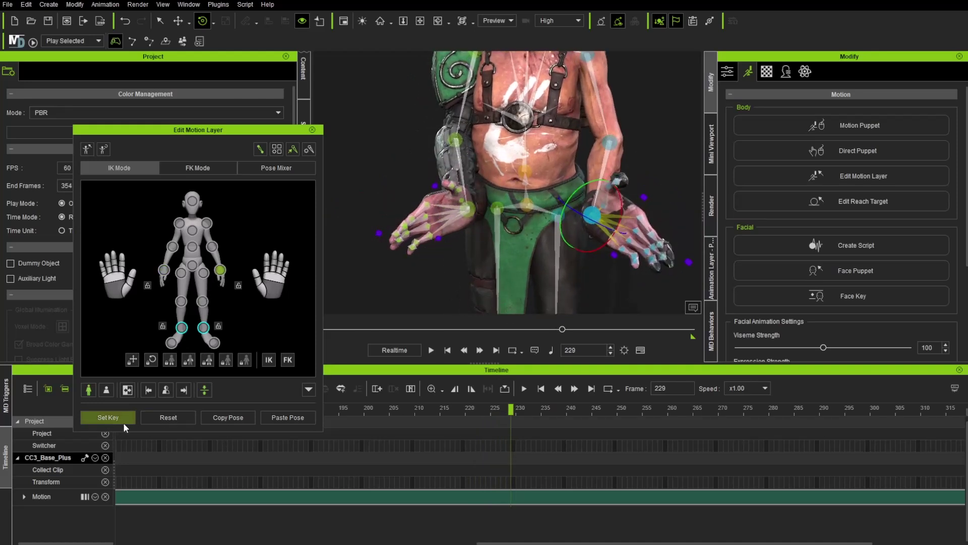
Step: At frame 234, rotate the left hand and move it inward toward the right hand
left_click_drag(511, 409, 537, 414)
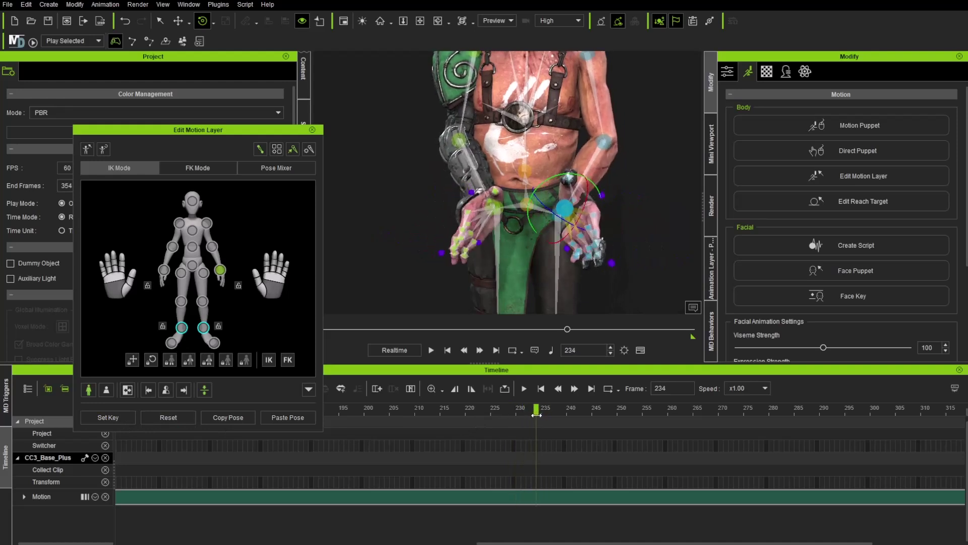
middle_click_drag(503, 253, 519, 343)
middle_click_drag(506, 236, 506, 264)
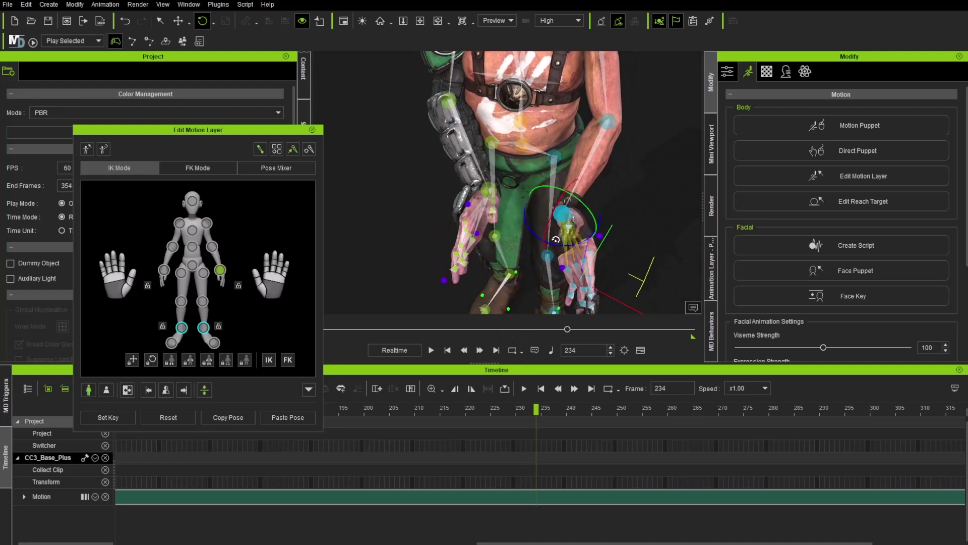
left_click_drag(554, 242, 545, 244)
middle_click_drag(601, 232, 580, 234)
key("w")
left_click_drag(579, 216, 542, 199)
Step: At frame 234, move the right hand inward toward the left hand and rotate it to match
middle_click_drag(469, 222, 496, 211)
left_click(484, 190)
left_click_drag(500, 186, 519, 191)
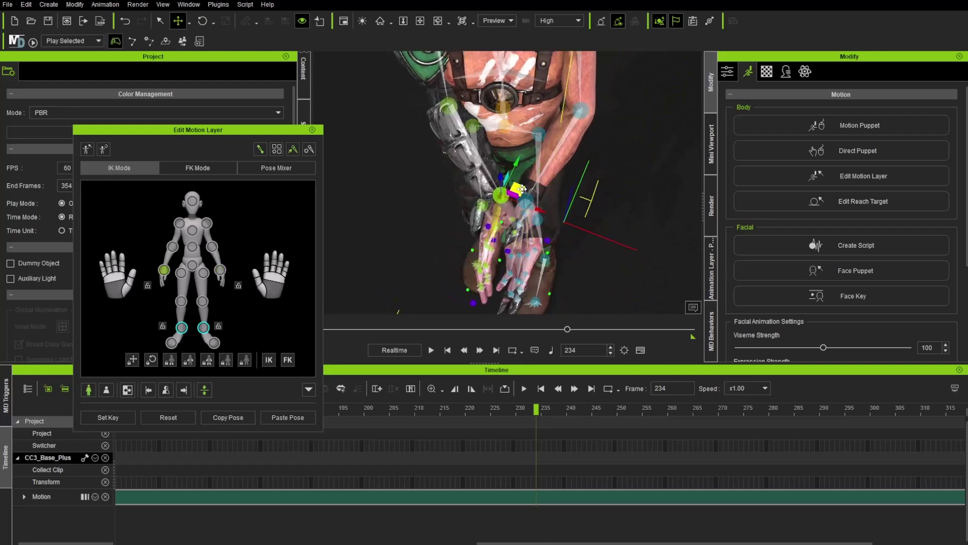
key("e")
middle_click_drag(503, 216, 525, 147)
left_click_drag(512, 173, 526, 181)
middle_click_drag(525, 180, 552, 131)
Step: Rotate the left hand again at frame 234 so it closes against the right hand
left_click(535, 180)
left_click_drag(554, 148, 557, 177)
key("w")
middle_click_drag(557, 178, 536, 349)
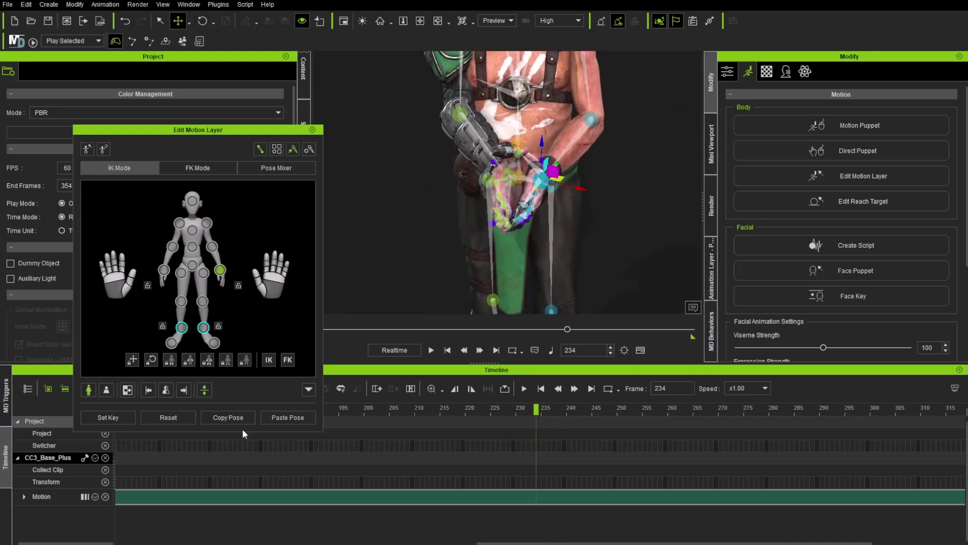
Step: Set motion layer keys for both hands at frame 253 and reset their layer poses at frame 259
left_click_drag(536, 410, 635, 430)
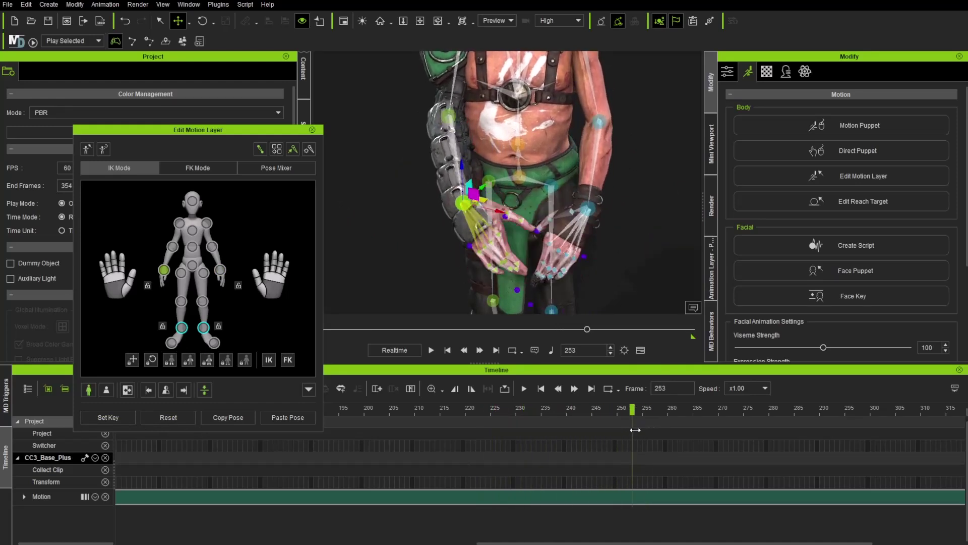
scroll(481, 274, "down", 5)
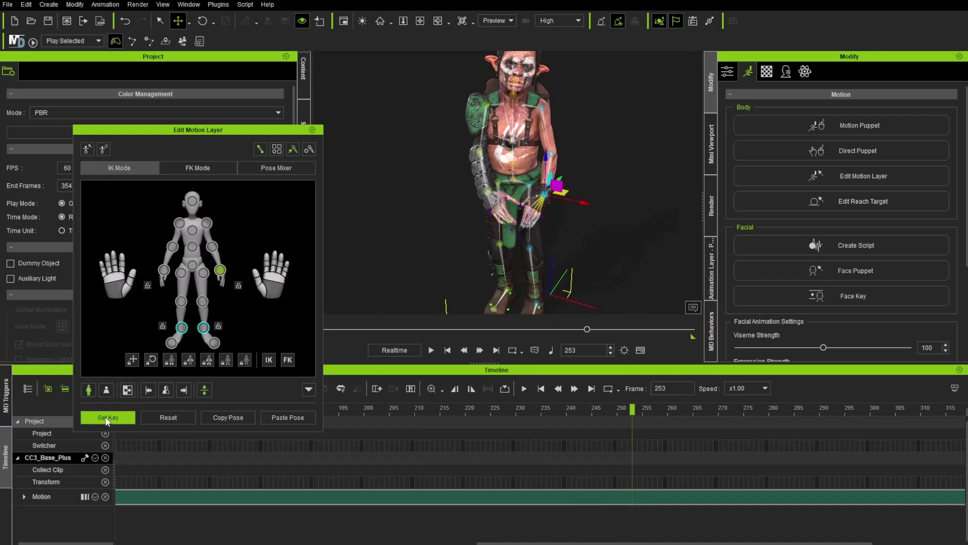
left_click_drag(632, 410, 664, 413)
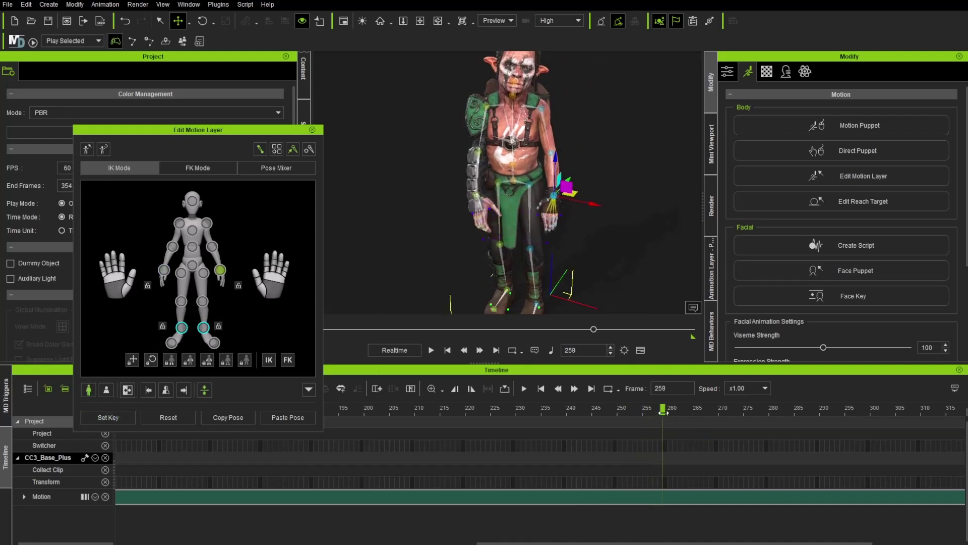
left_click(169, 418)
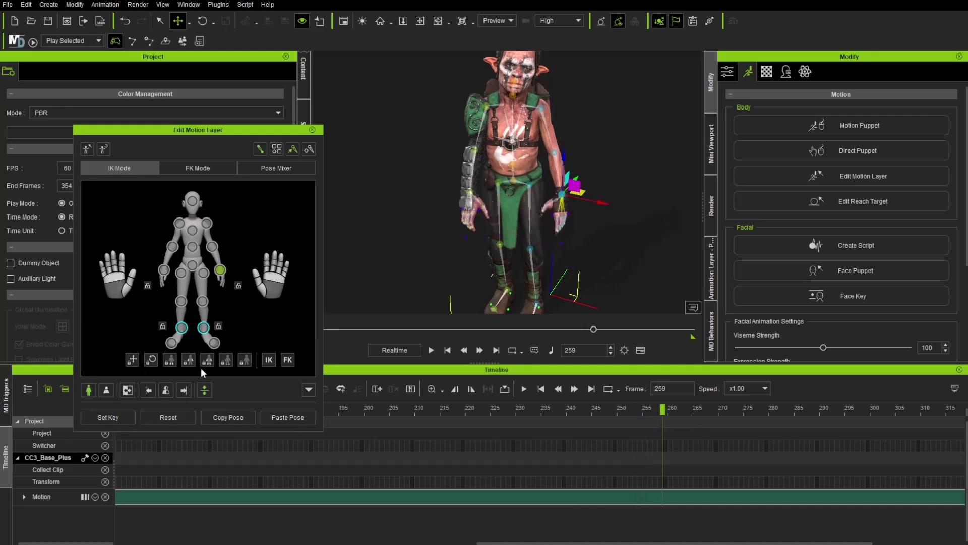
left_click(178, 416)
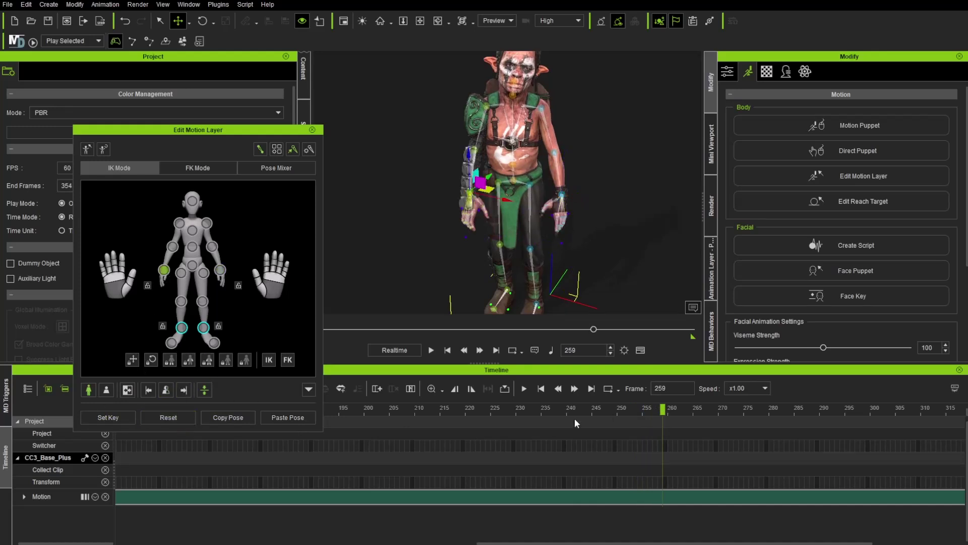
Step: Scrub through the hand edits to the last frame, close Edit Motion Layer and play back the refined motion
left_click_drag(658, 408, 489, 418)
left_click_drag(526, 419, 966, 435)
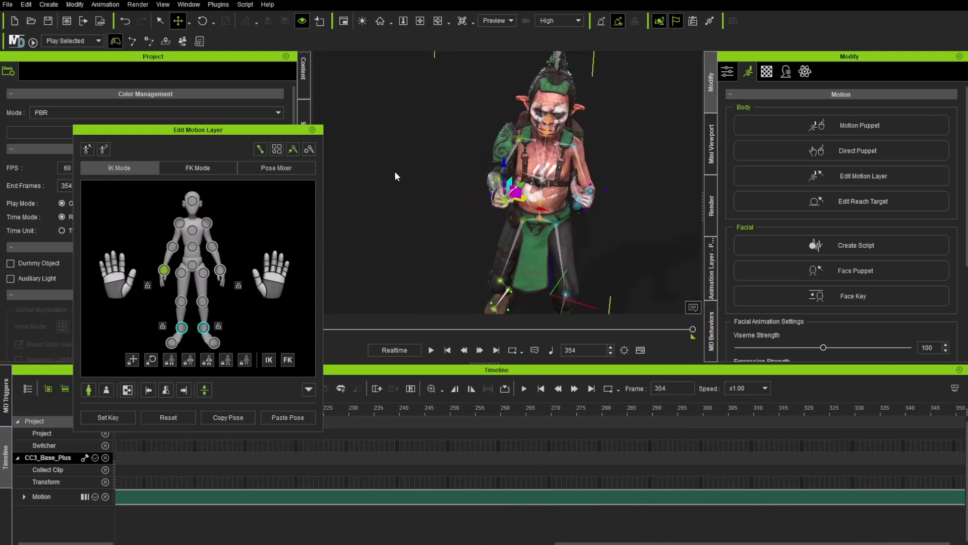
left_click(312, 129)
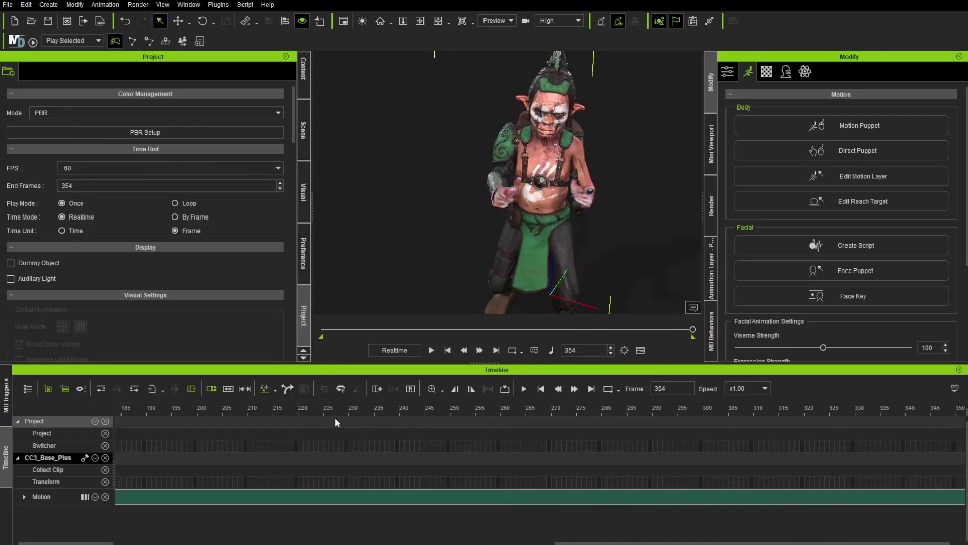
left_click(432, 349)
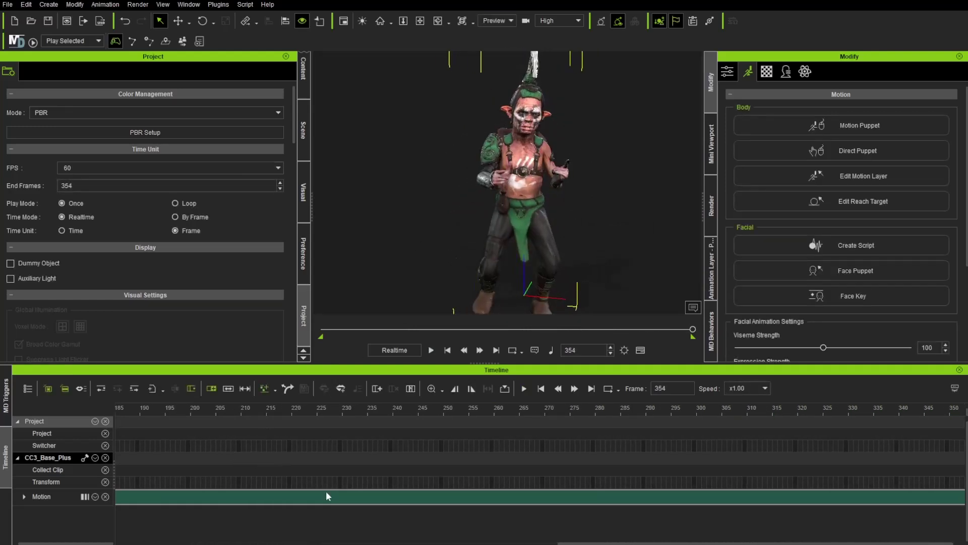
Step: Save the project to the Desktop as a new iClone project file named FingerG
left_click_drag(567, 543, 128, 543)
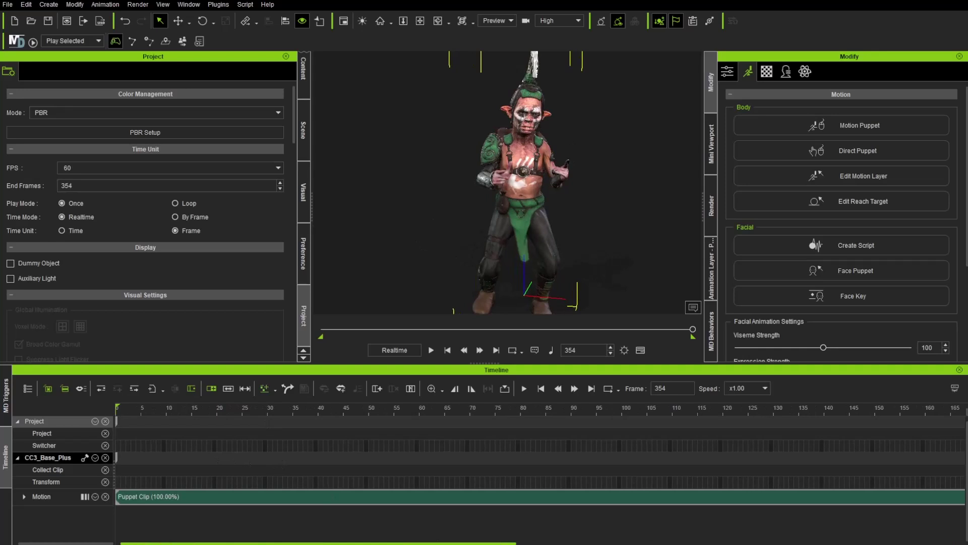
left_click(7, 4)
left_click(42, 61)
type("FingerG")
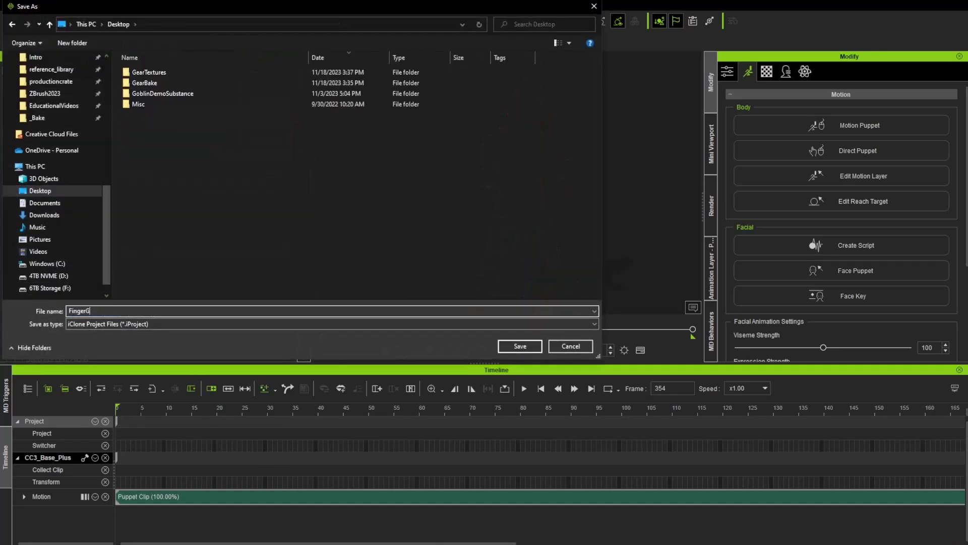
key("Return")
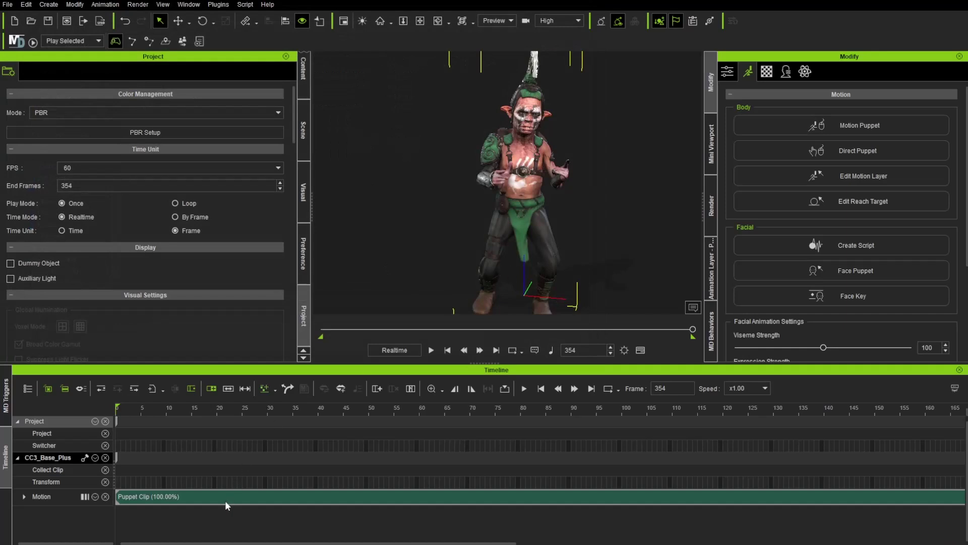
Step: Delete the puppet clip from the character's Motion track and return to frame 0
left_click(228, 497)
key("Delete")
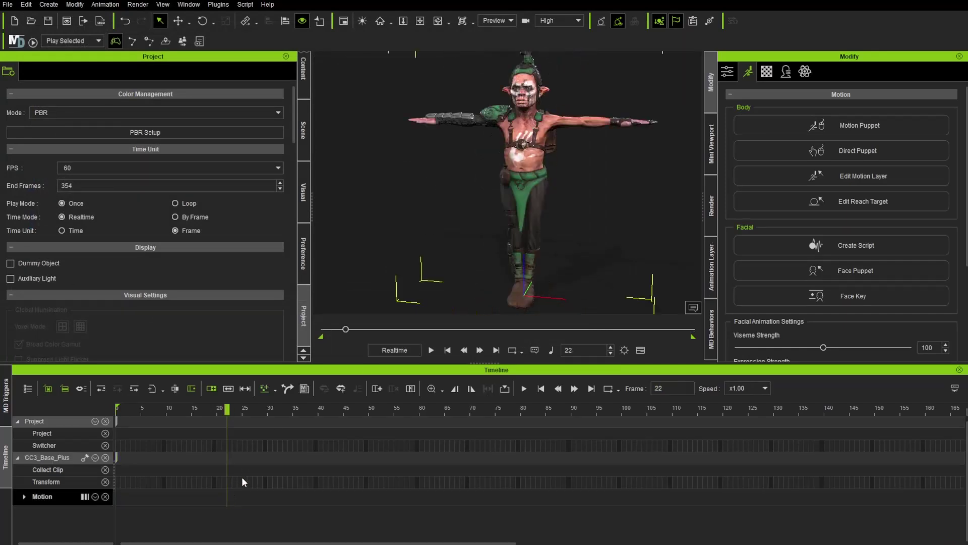
scroll(519, 151, "up", 4)
middle_click_drag(526, 110, 518, 186)
scroll(518, 186, "up", 5)
scroll(518, 186, "down", 5)
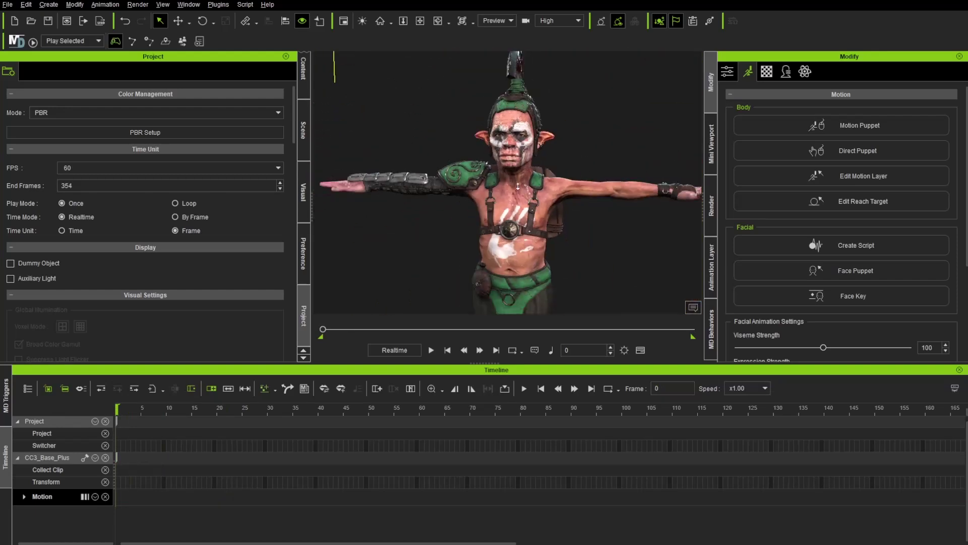
scroll(519, 184, "up", 3)
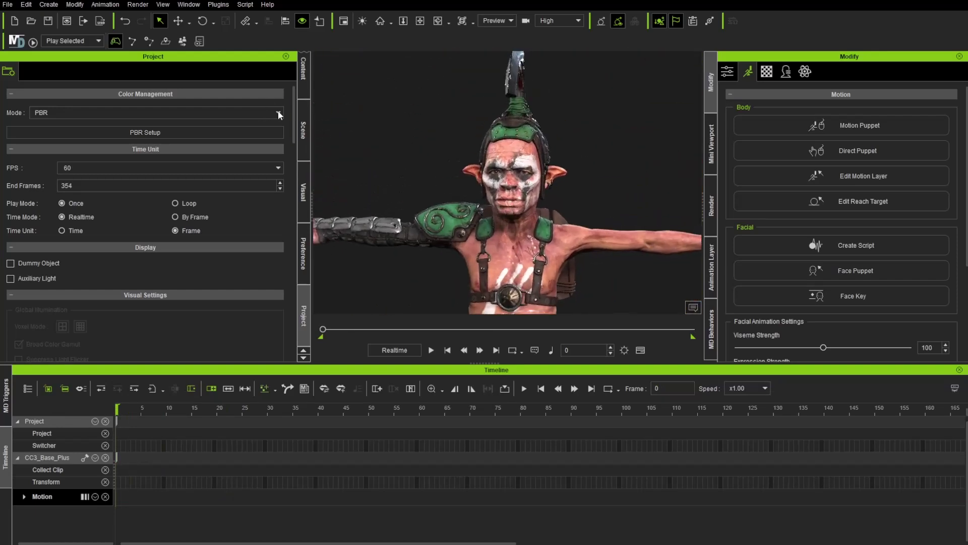
Step: Find the Stage light rooms in the content library and apply the Authority light room to the scene
left_click(304, 129)
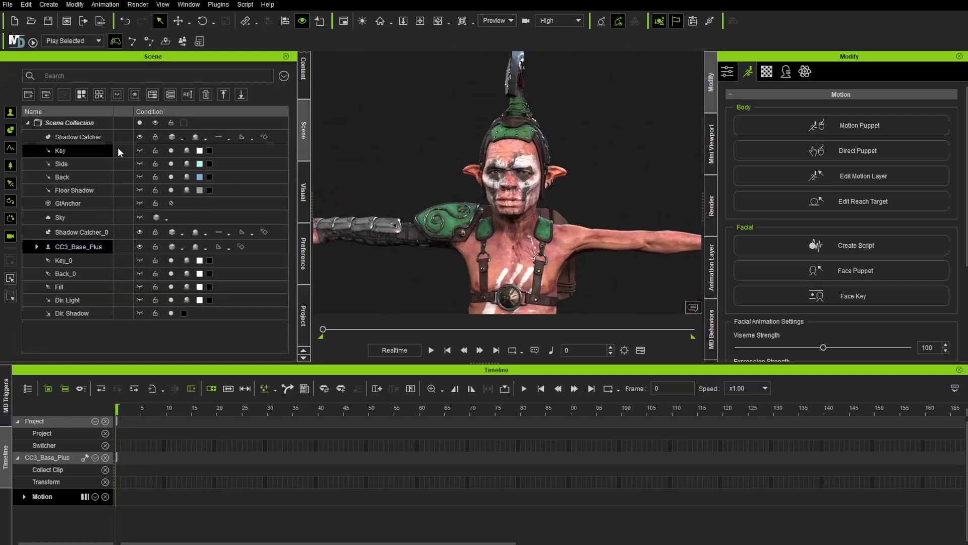
left_click(302, 80)
left_click(303, 144)
left_click(302, 101)
scroll(43, 212, "down", 3)
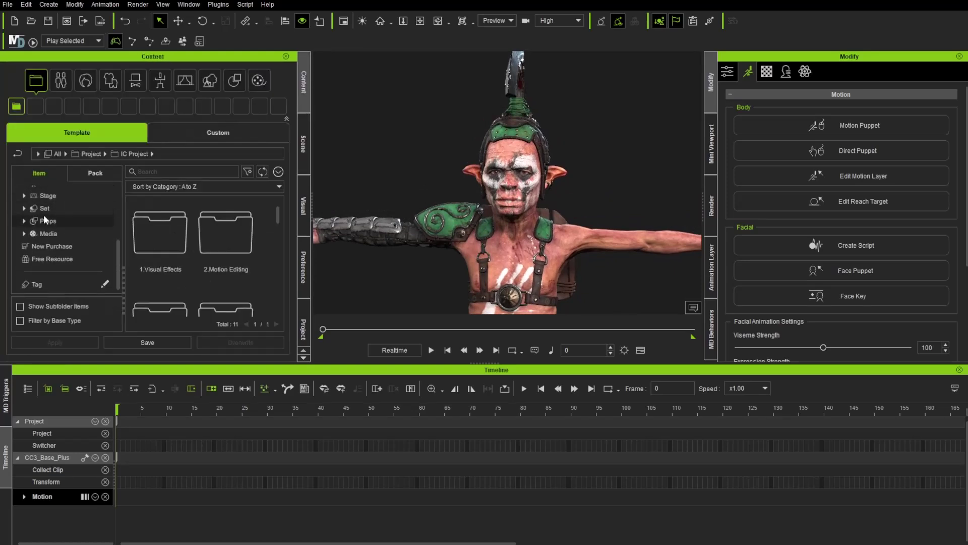
left_click(24, 199)
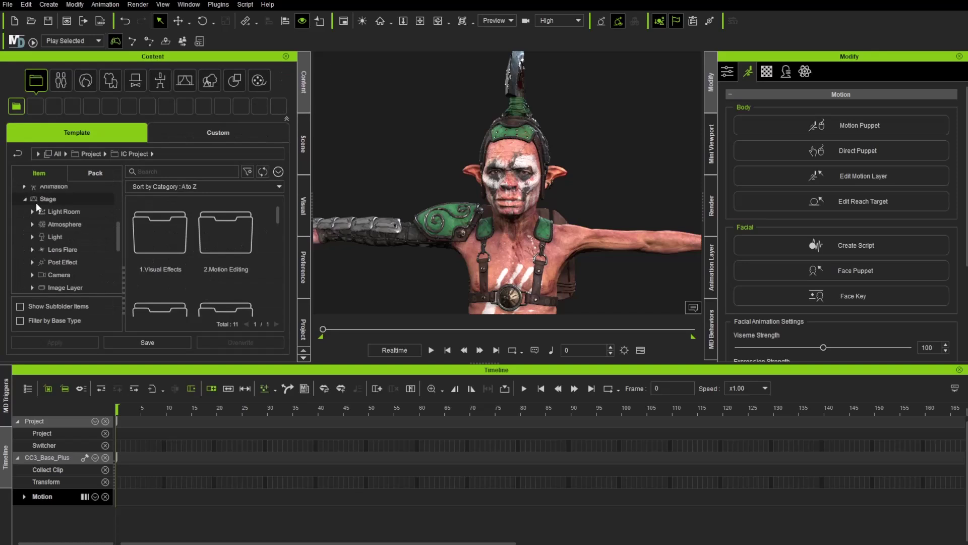
left_click(52, 213)
scroll(196, 262, "down", 2)
scroll(196, 262, "down", 1)
double_click(158, 240)
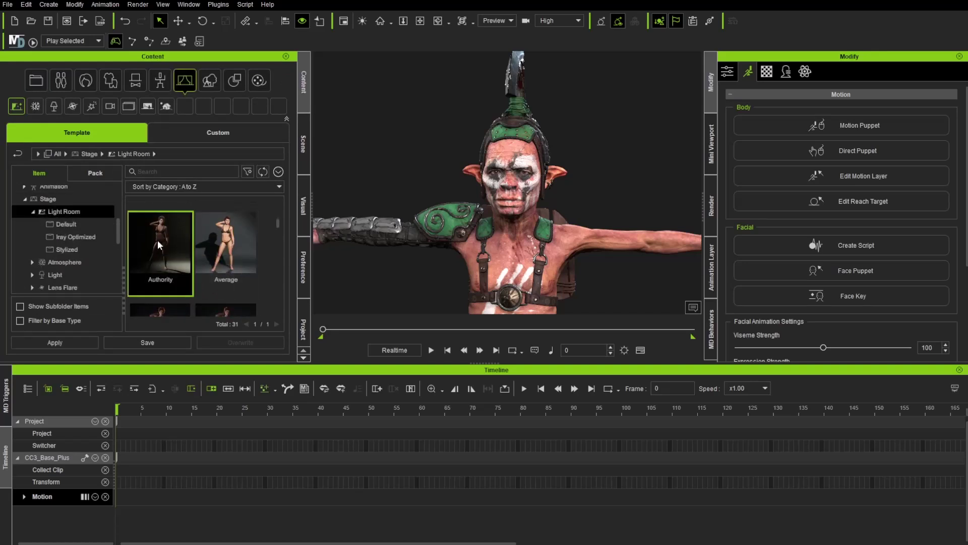
Step: Examine how the Authority lighting falls on the goblin's face and upper body from close and farther views
scroll(525, 185, "up", 5)
scroll(524, 186, "down", 3)
right_click_drag(525, 185, 555, 152)
middle_click_drag(556, 152, 538, 169)
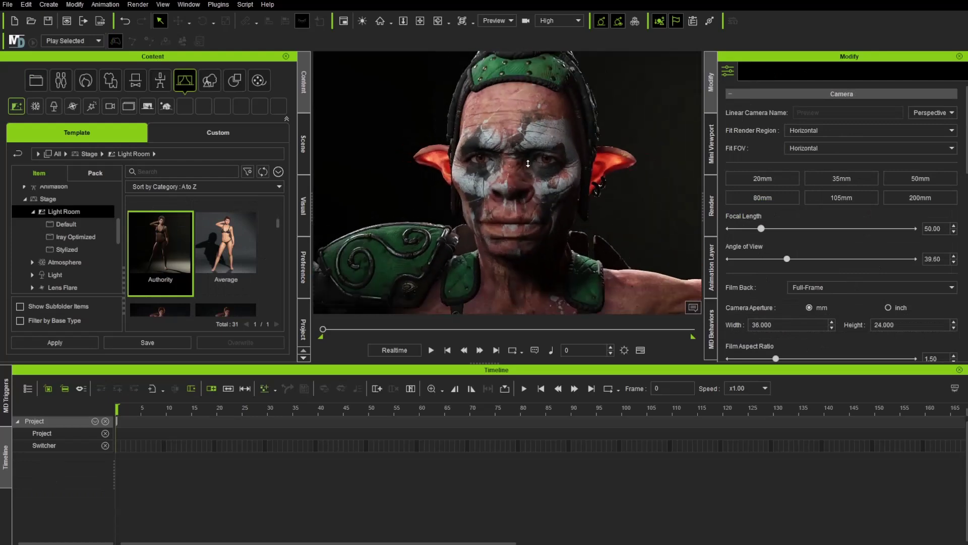
scroll(539, 166, "up", 2)
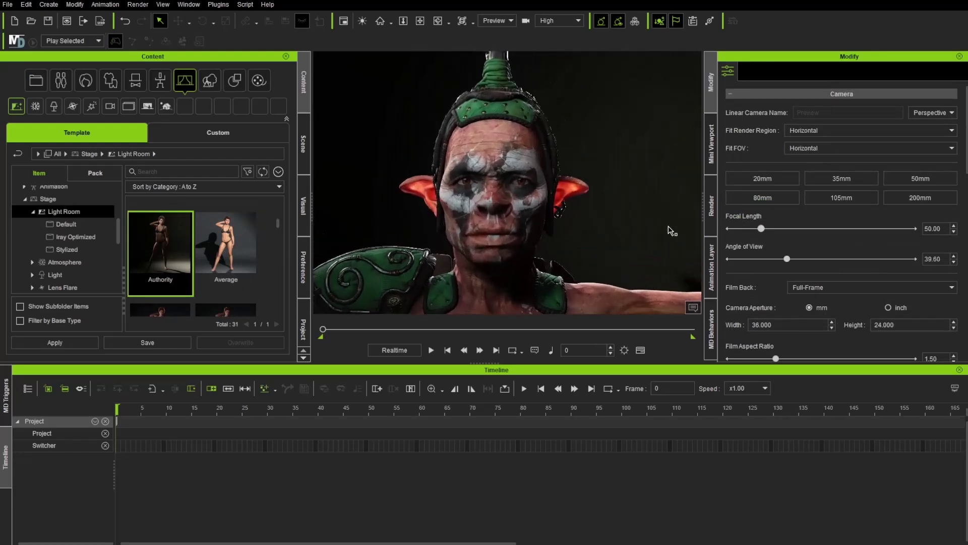
scroll(535, 166, "down", 4)
scroll(535, 167, "up", 2)
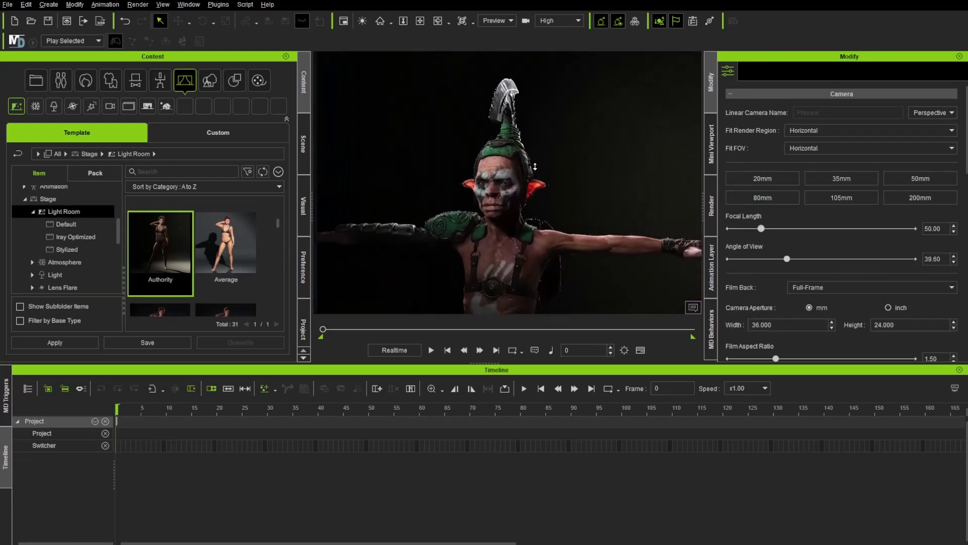
scroll(535, 166, "up", 2)
Step: Select the Point light in the scene with the Move tool and inspect its placement relative to the goblin
left_click(303, 144)
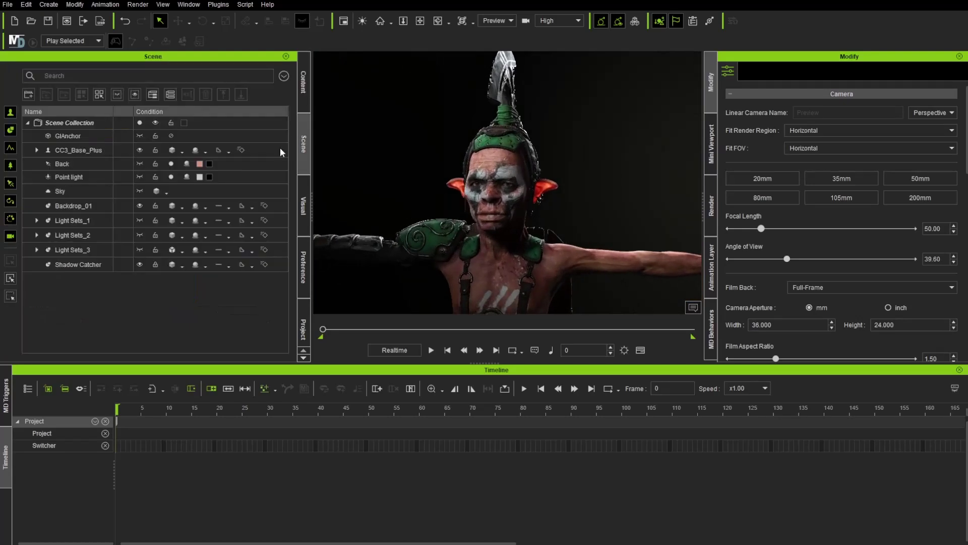
double_click(68, 177)
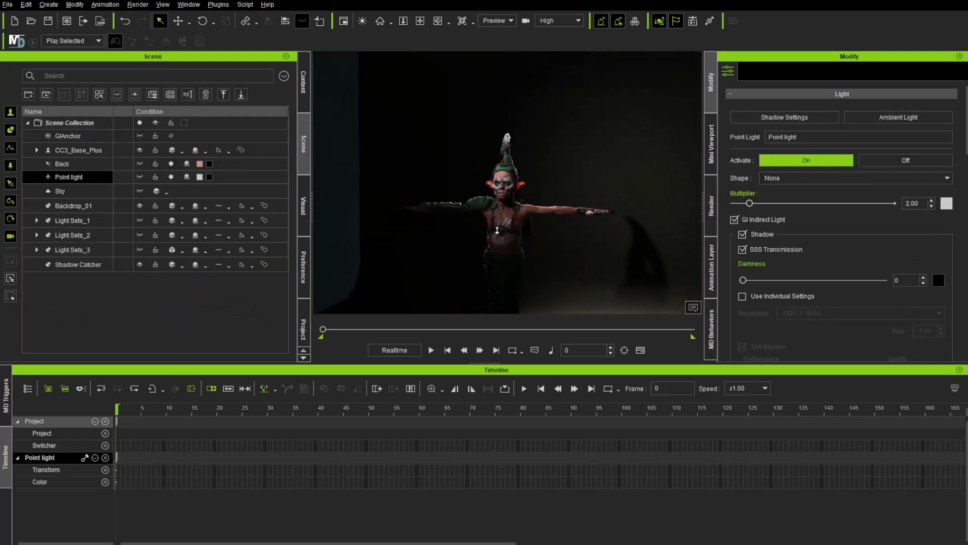
key("w")
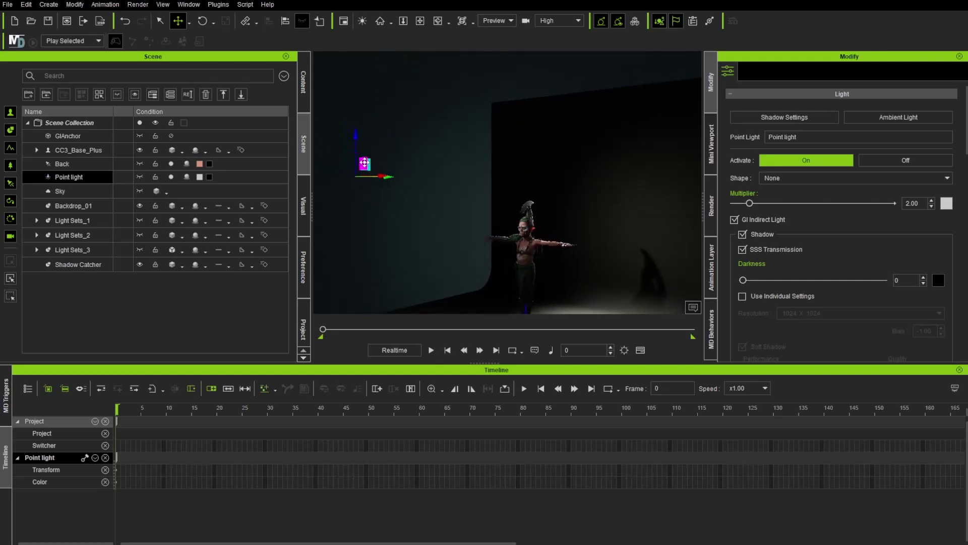
left_click_drag(427, 187, 580, 218, "alt")
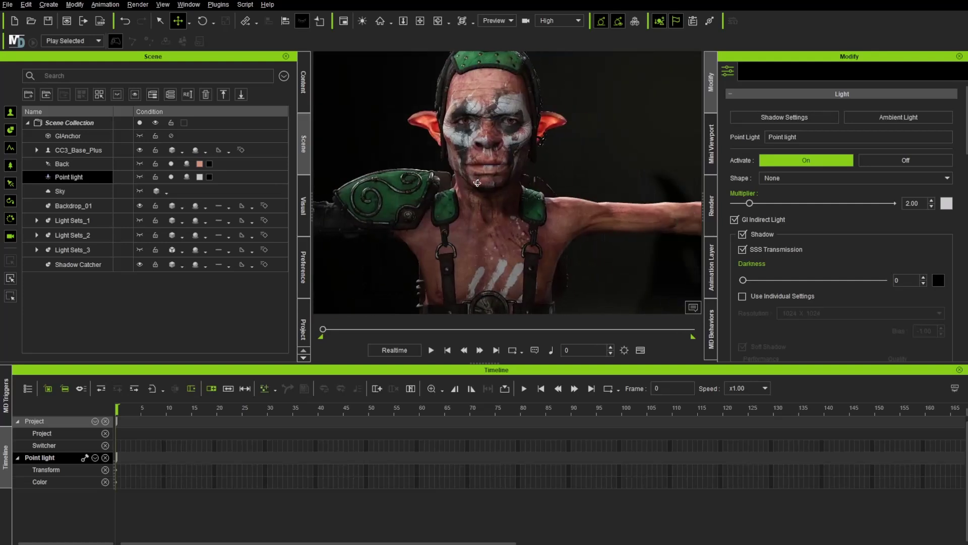
left_click_drag(475, 183, 489, 203, "alt")
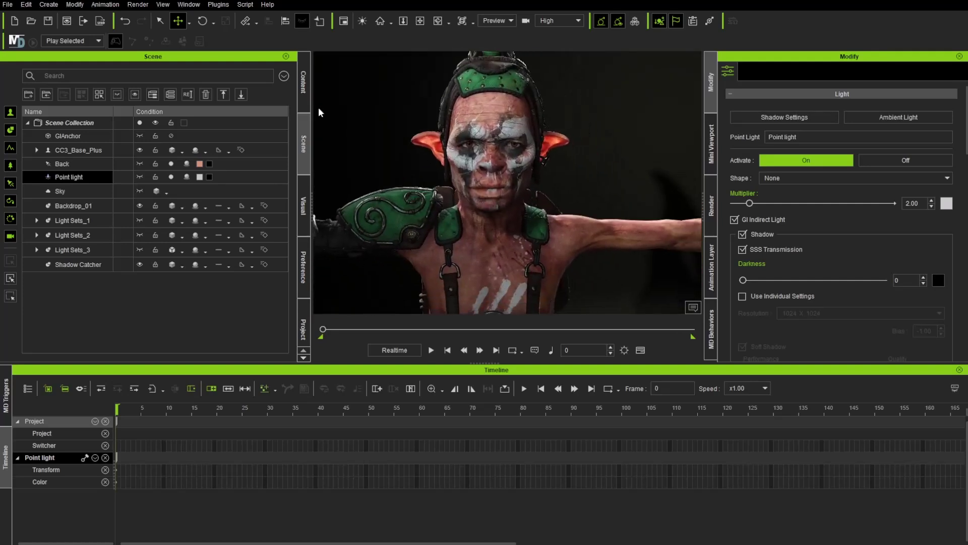
Step: Open Motion LIVE, launch AccuFACE from its facial gear list and move the AccuFACE window over the Scene list
left_click(194, 9)
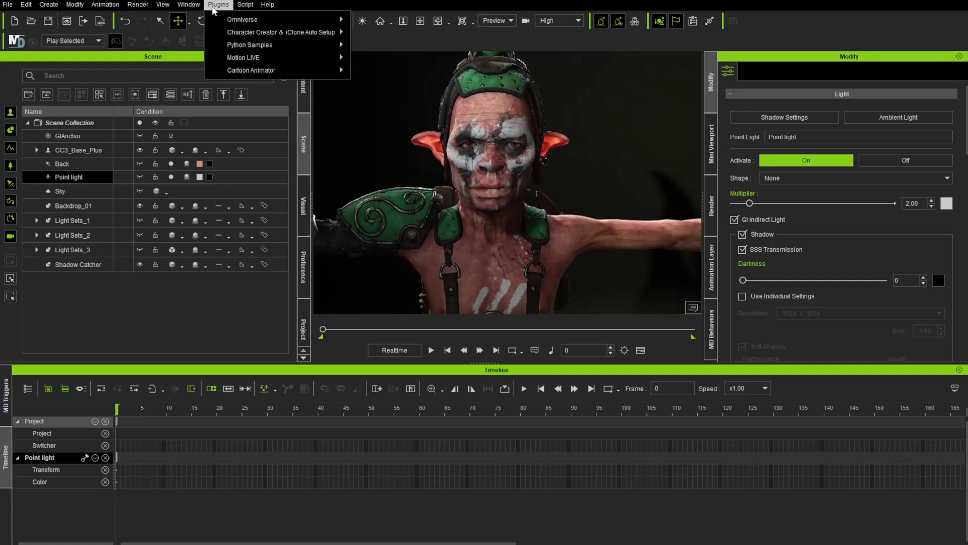
mouse_move(242, 61)
left_click(382, 88)
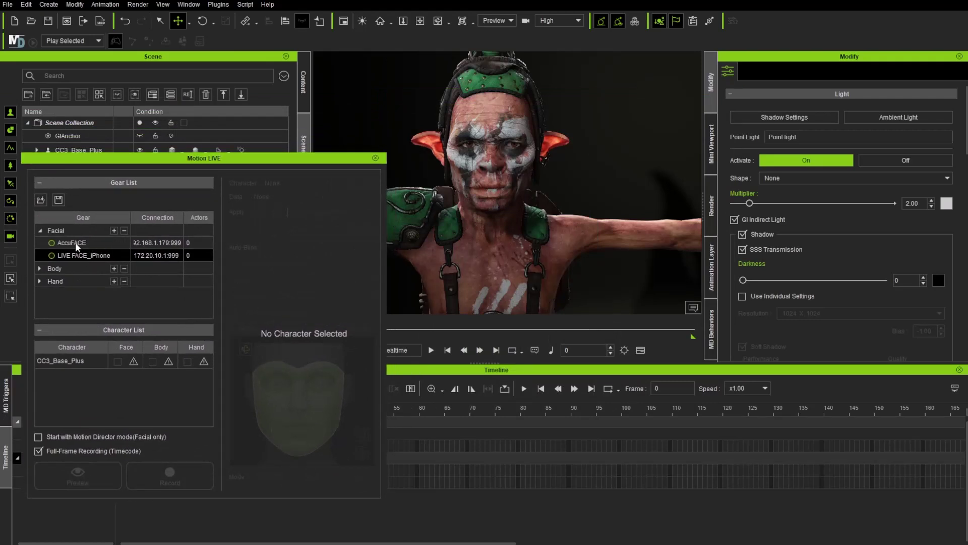
left_click(53, 242)
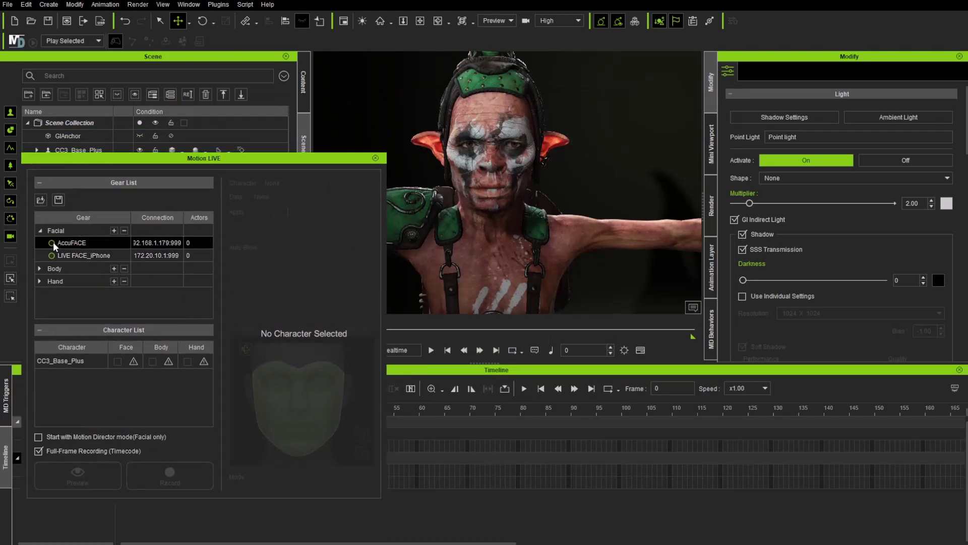
double_click(85, 243)
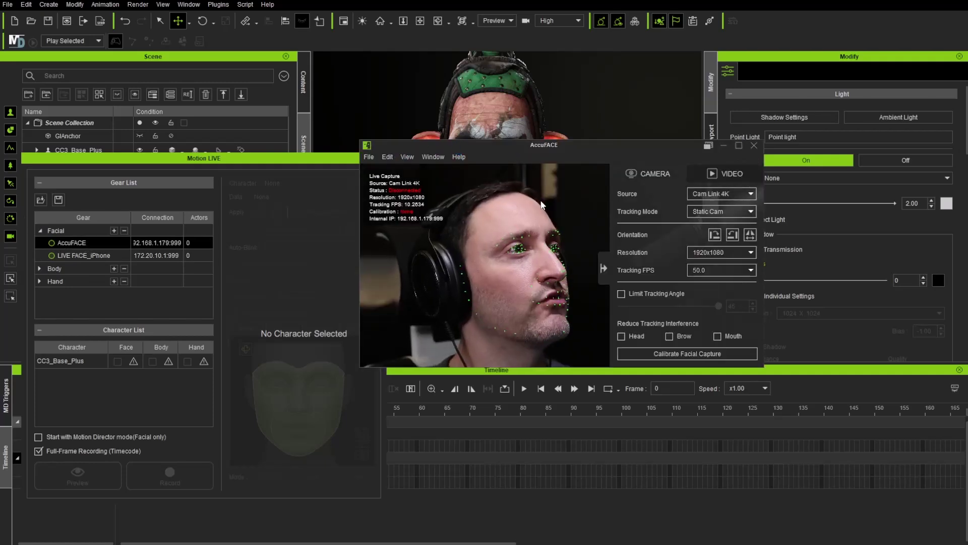
left_click_drag(581, 150, 678, 268)
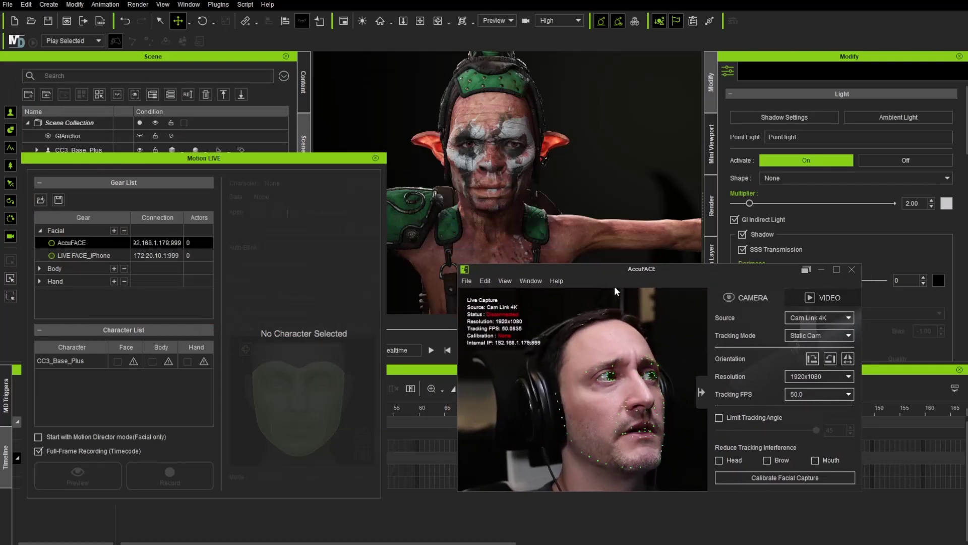
left_click_drag(706, 274, 290, 95)
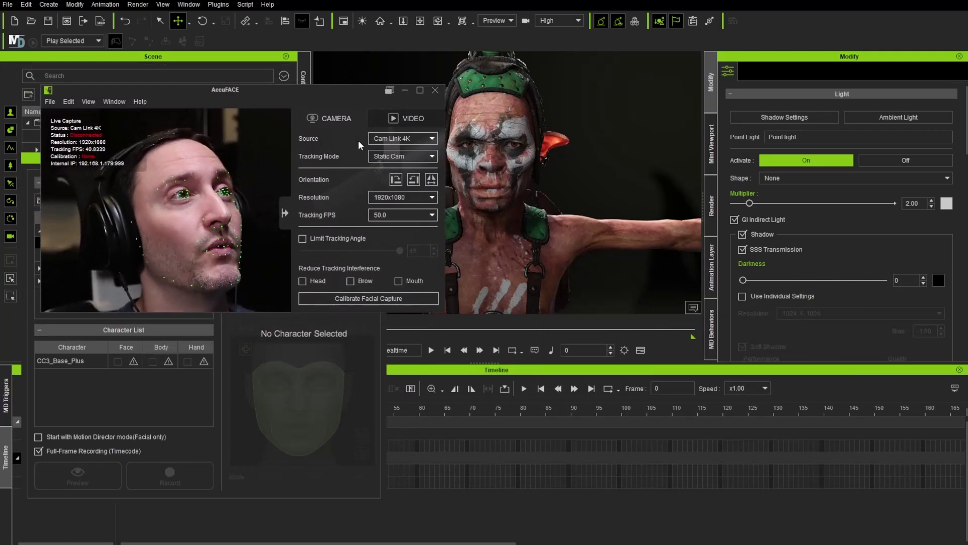
Step: Review the AccuFACE camera settings for tracking mode, tracking FPS and tracking angle limit
left_click(430, 157)
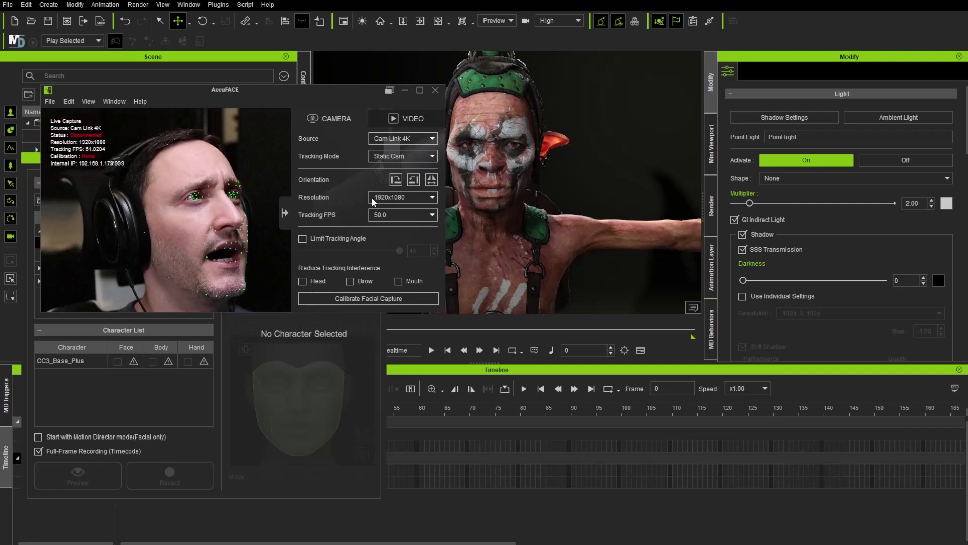
left_click(407, 216)
left_click(417, 225)
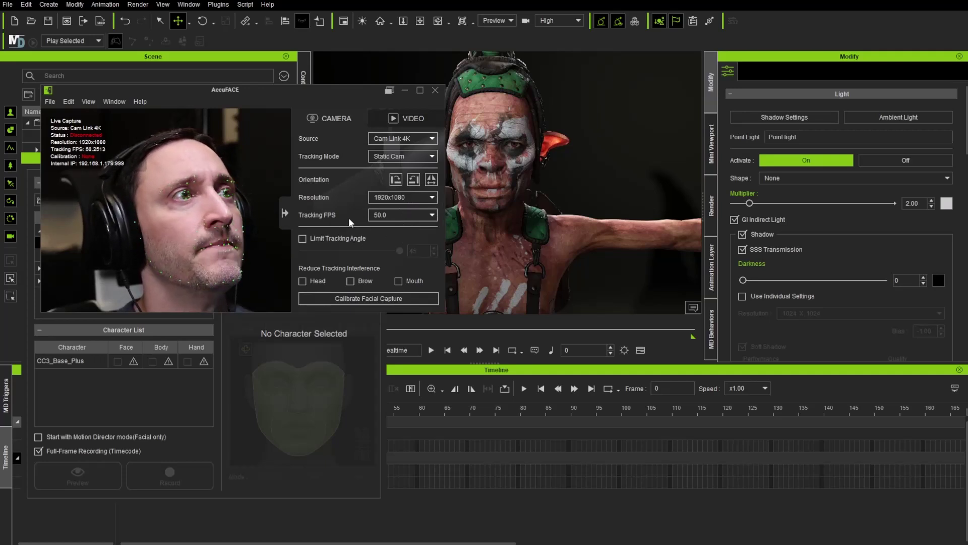
left_click(320, 238)
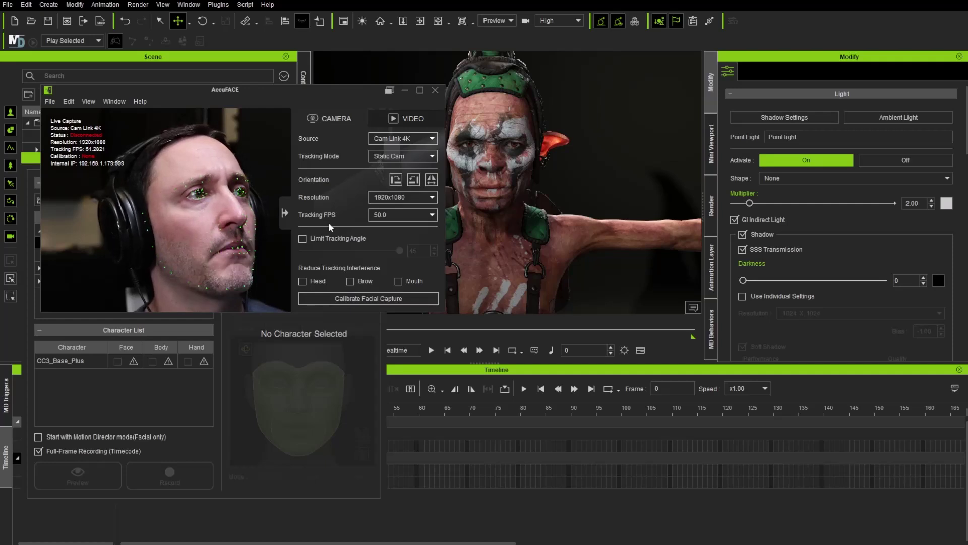
Step: Calibrate the facial capture by setting the Neutral Face, Brow Raise, Brow Drop and Brow Inner Raise expressions
left_click(365, 299)
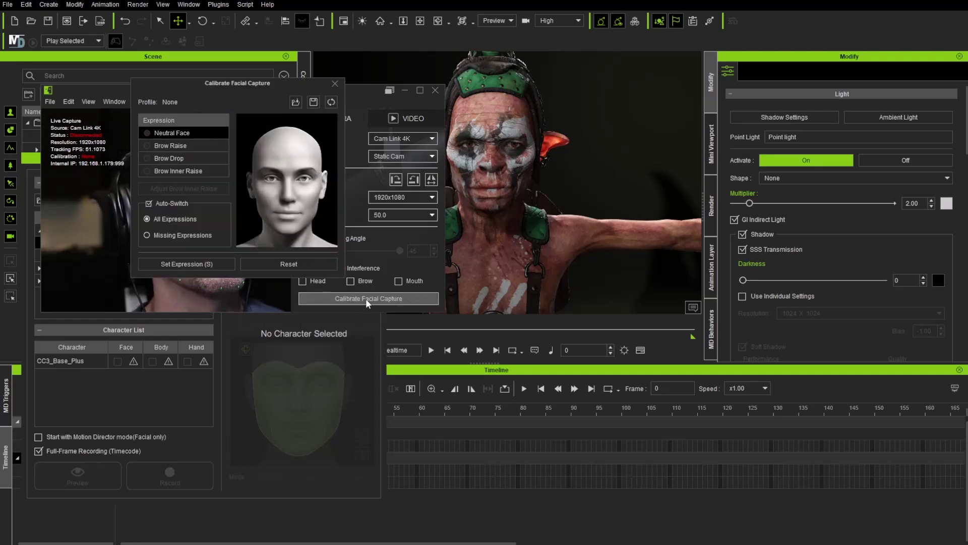
left_click_drag(217, 84, 367, 112)
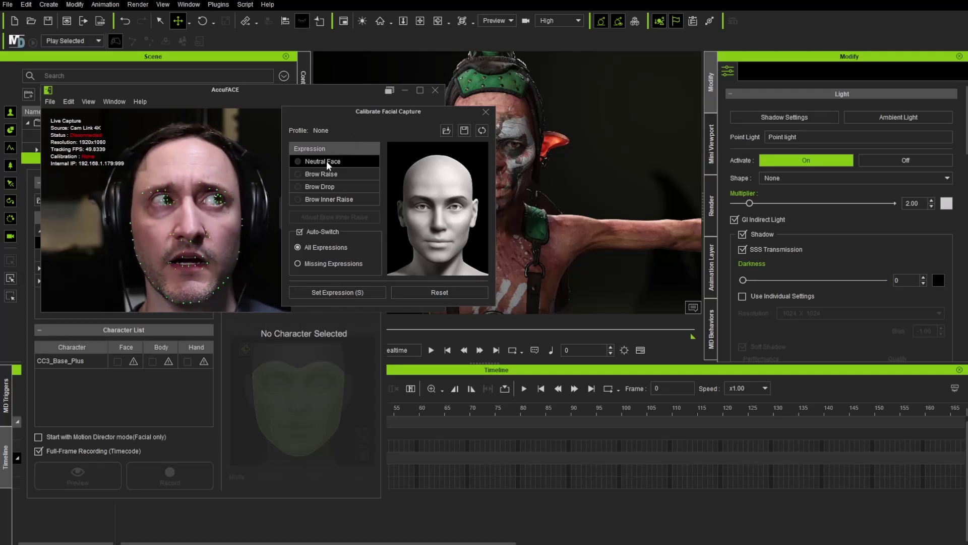
left_click(327, 292)
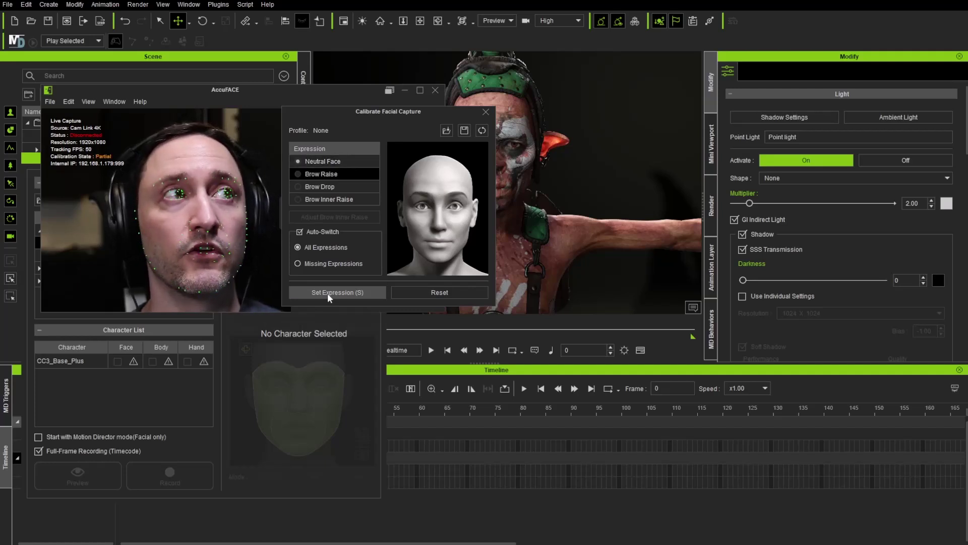
left_click(328, 293)
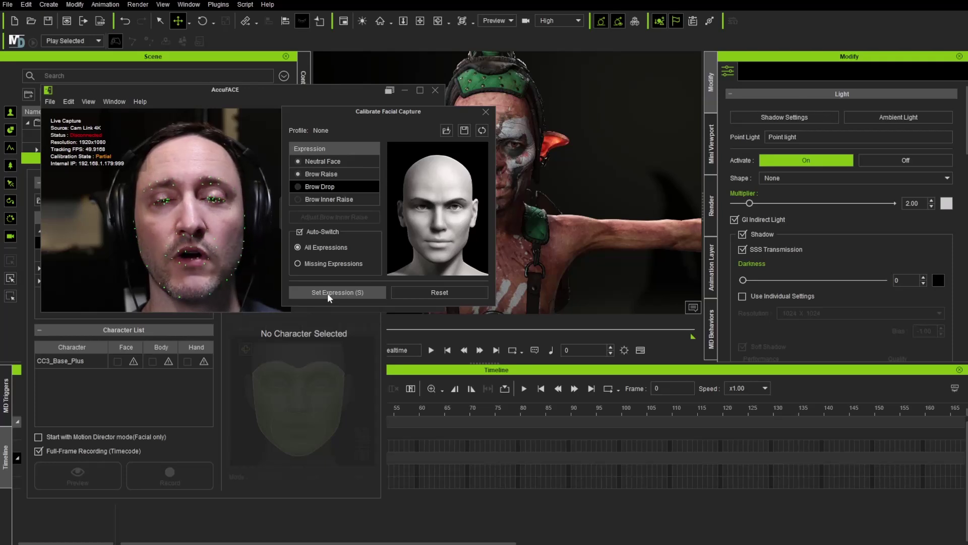
left_click(328, 292)
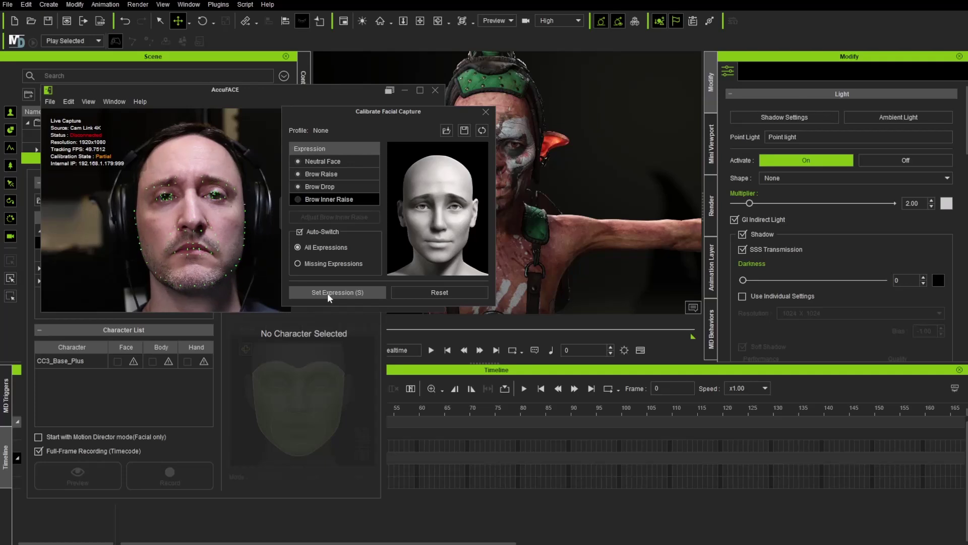
left_click(328, 293)
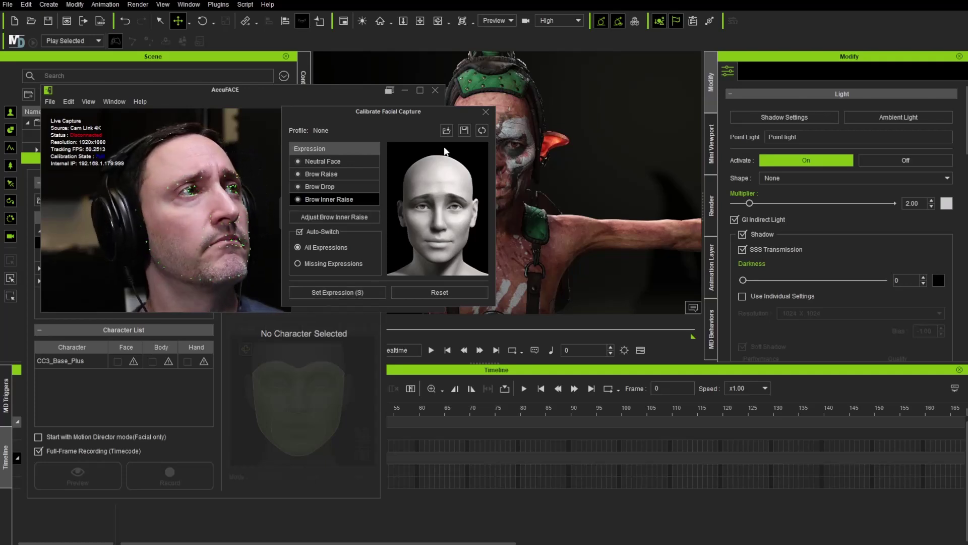
left_click(485, 112)
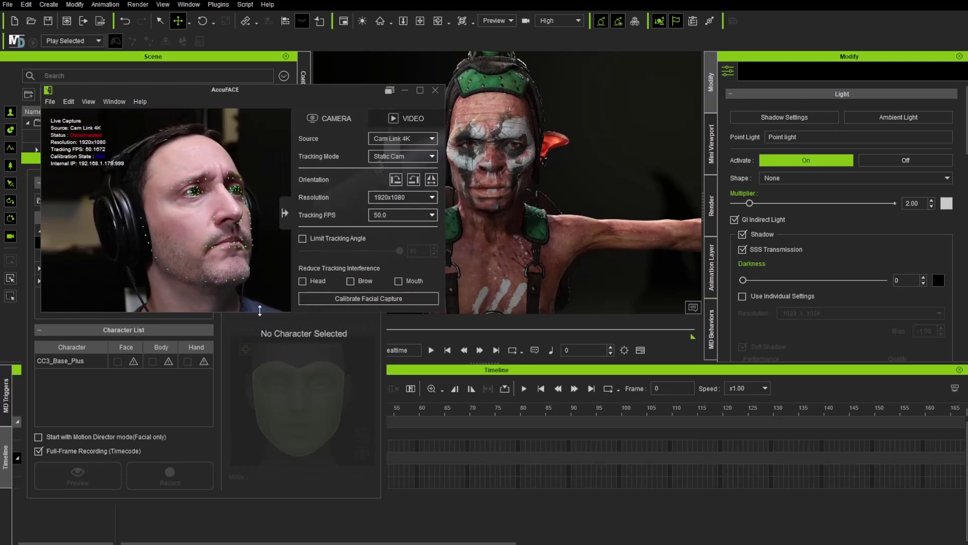
Step: Move the AccuFACE window clear of the Motion LIVE gear list and activate the AccuFACE connection
left_click_drag(231, 94, 258, 126)
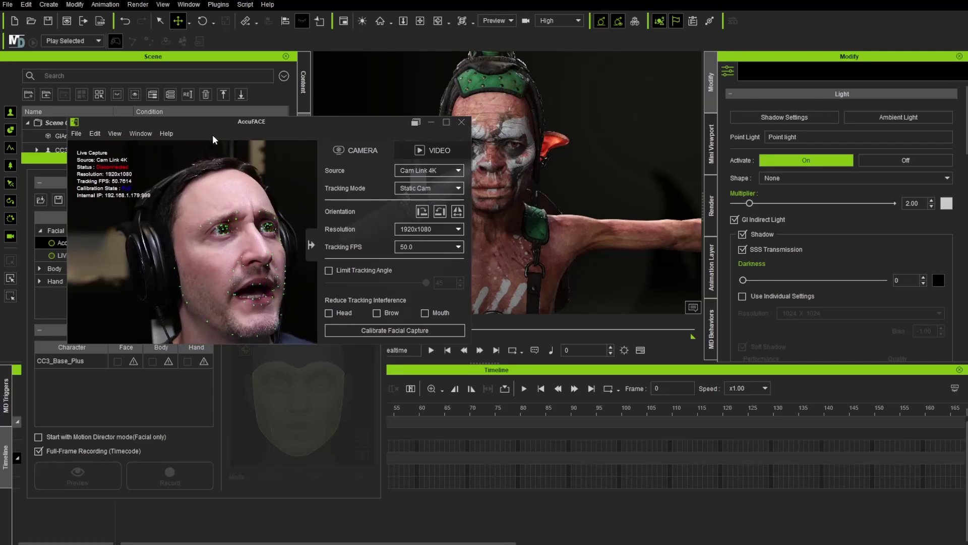
left_click_drag(213, 122, 545, 184)
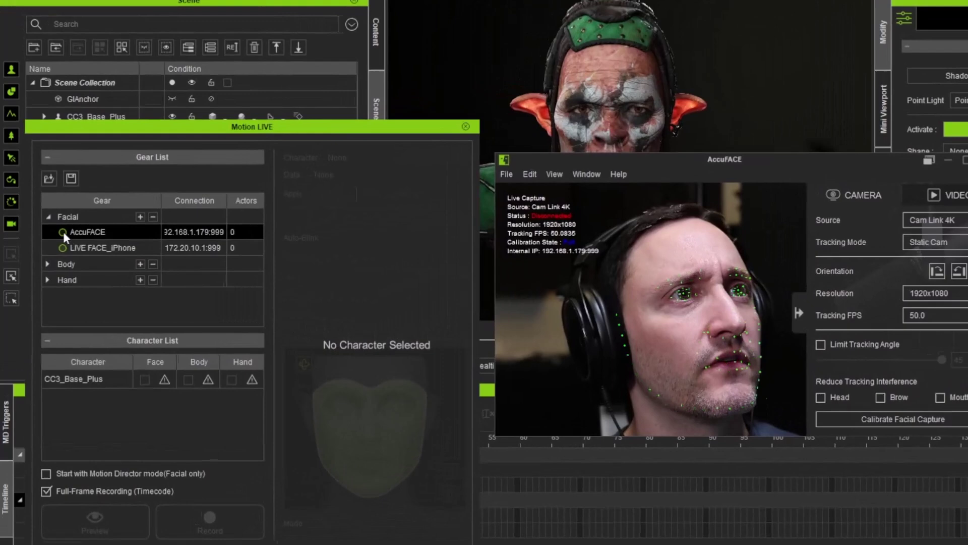
left_click(51, 242)
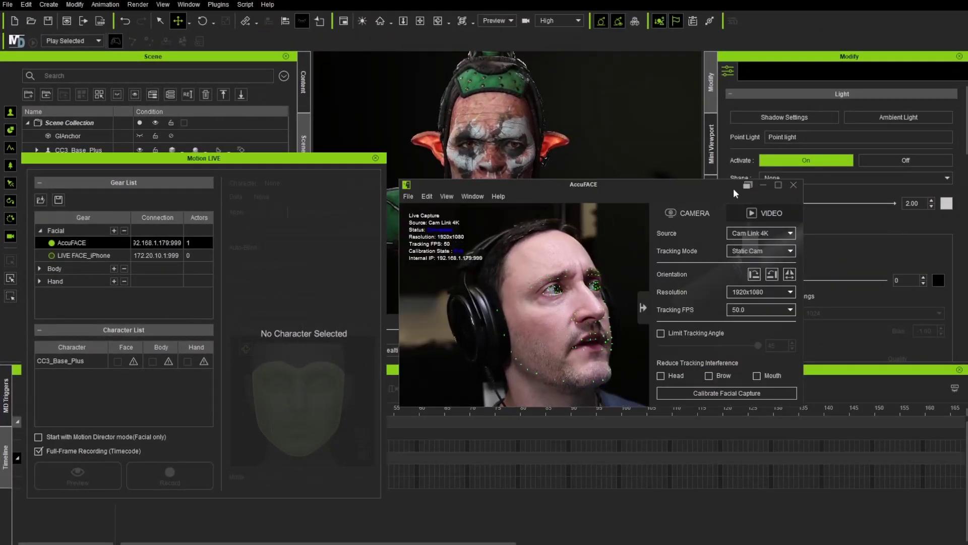
Step: Arrange Motion LIVE above AccuFACE beside the goblin and enlarge the viewport by shrinking the timeline
left_click_drag(694, 185, 318, 299)
left_click_drag(301, 160, 284, 2)
left_click_drag(293, 295, 271, 343)
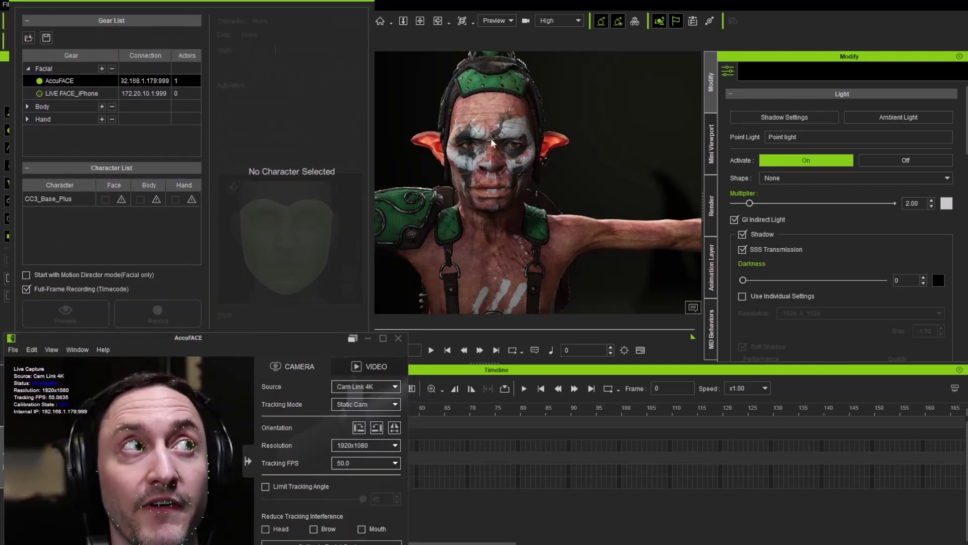
middle_click_drag(403, 159, 499, 133)
left_click_drag(534, 364, 533, 442)
Step: Frame the goblin's head and assign AccuFACE as the Face gear for the CC3_Base_Plus character
middle_click_drag(636, 160, 517, 222)
left_click_drag(498, 190, 499, 175, "alt")
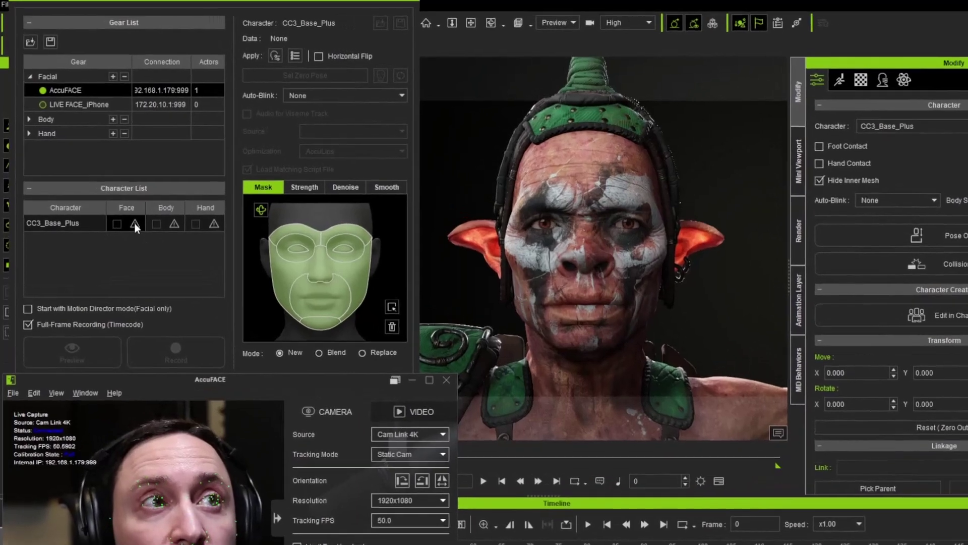
left_click(122, 200)
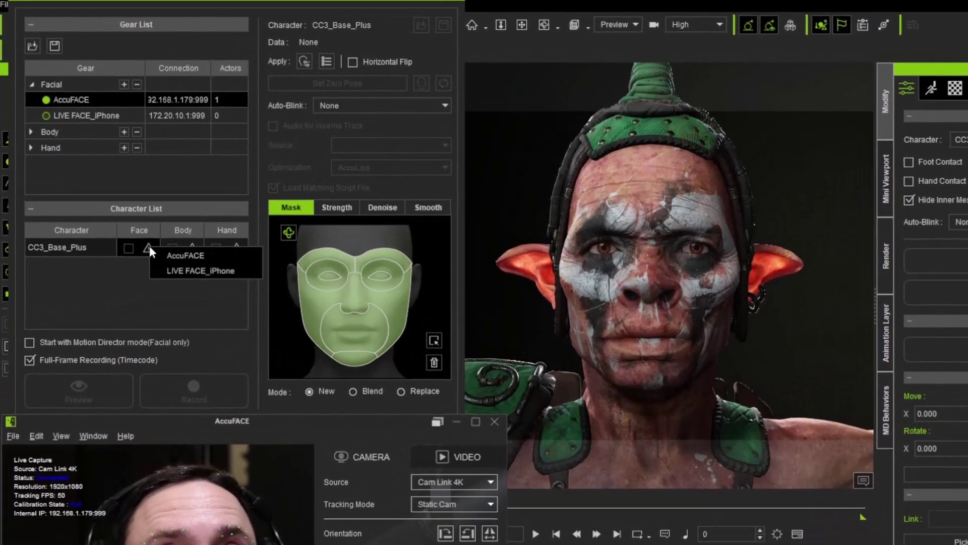
left_click(204, 256)
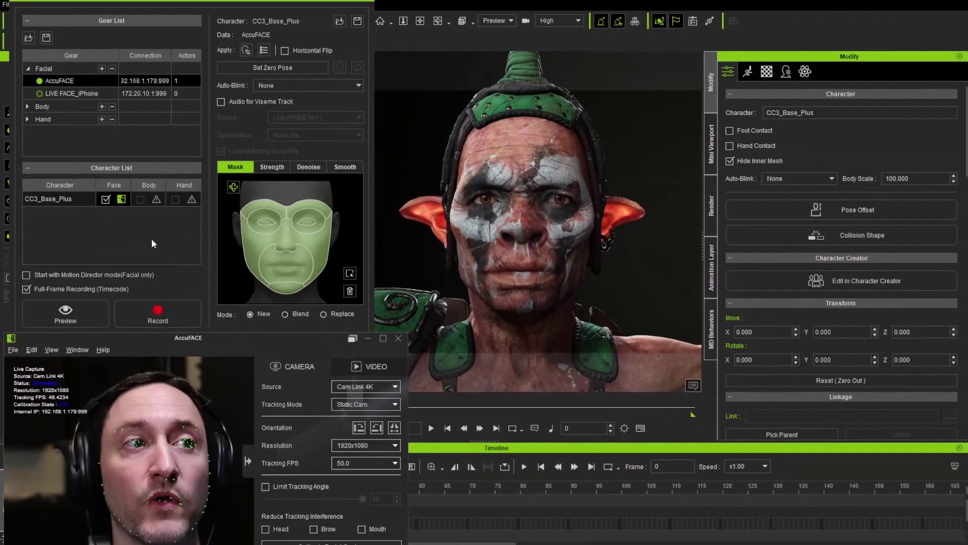
Step: Preview the live AccuFACE capture on the goblin's face, then stop the preview
left_click(59, 312)
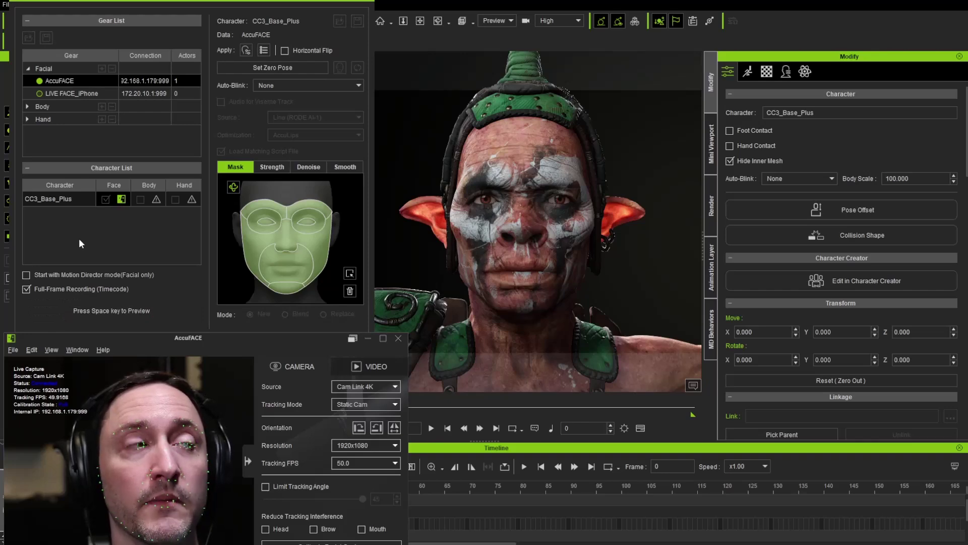
key("space")
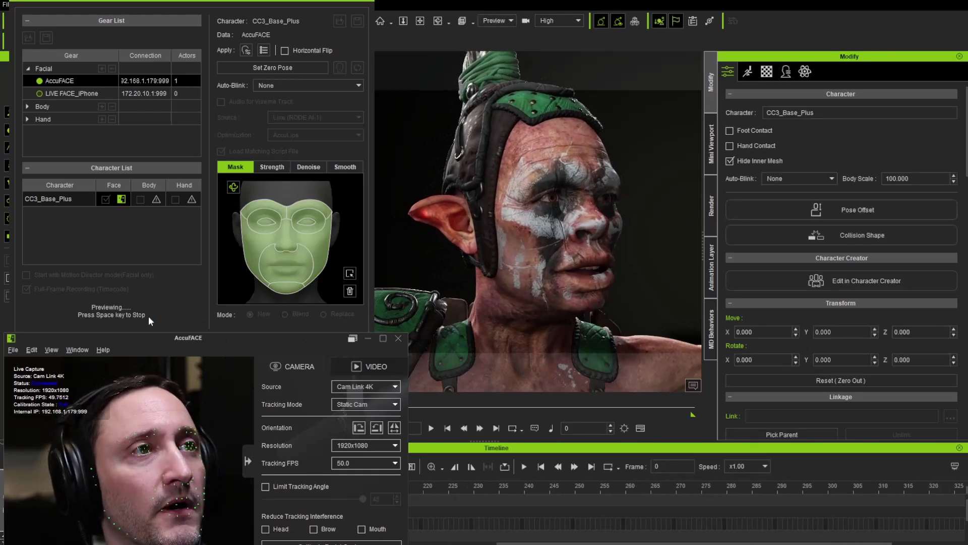
key("space")
Step: Move the AccuFACE and Motion LIVE windows aside and open the saved iClone project containing the goblin's full-body animation
left_click_drag(224, 341, 61, 385)
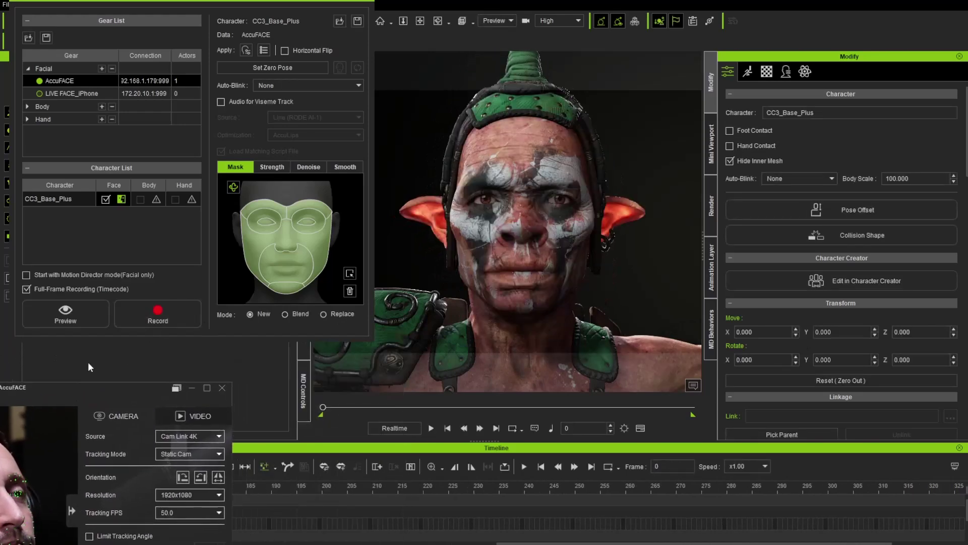
left_click_drag(207, 2, 5, 112)
left_click(8, 5)
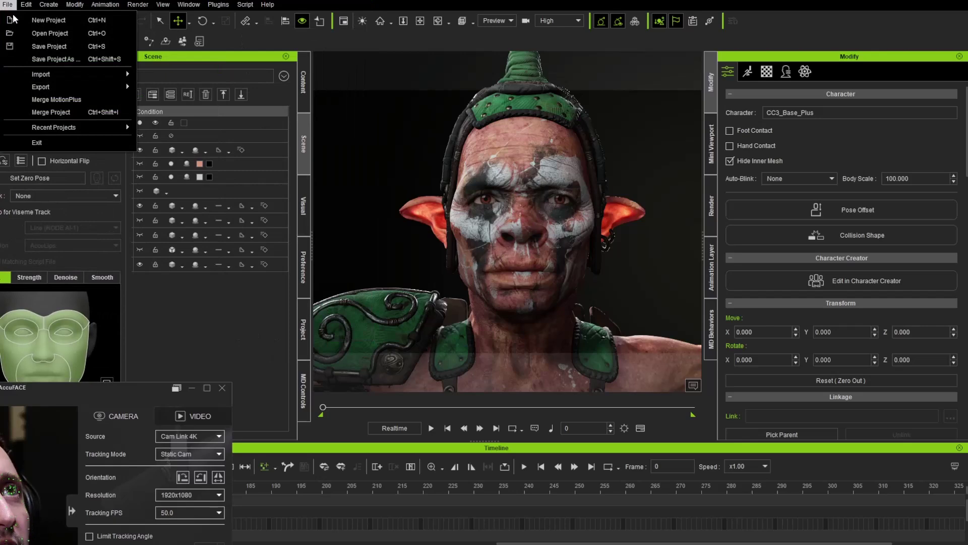
left_click(35, 33)
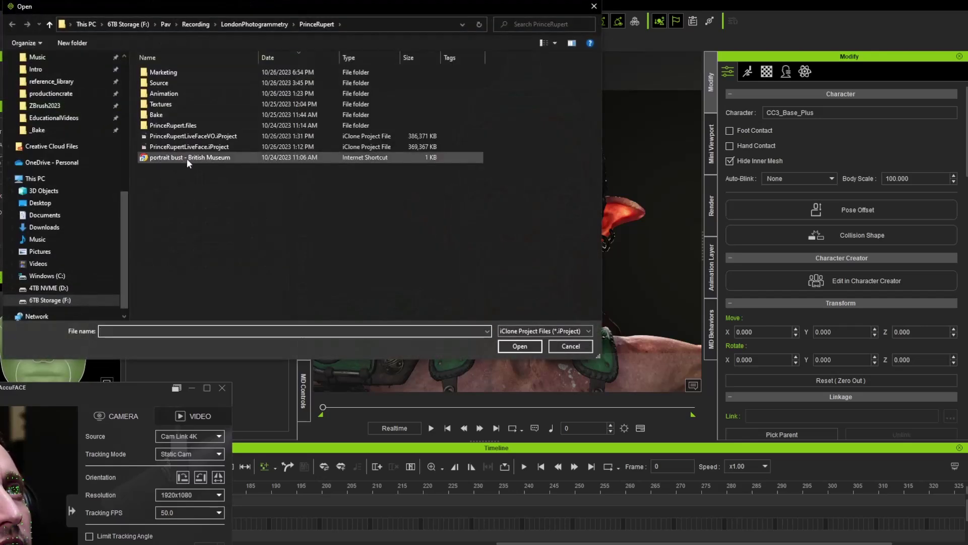
double_click(184, 115)
left_click(477, 296)
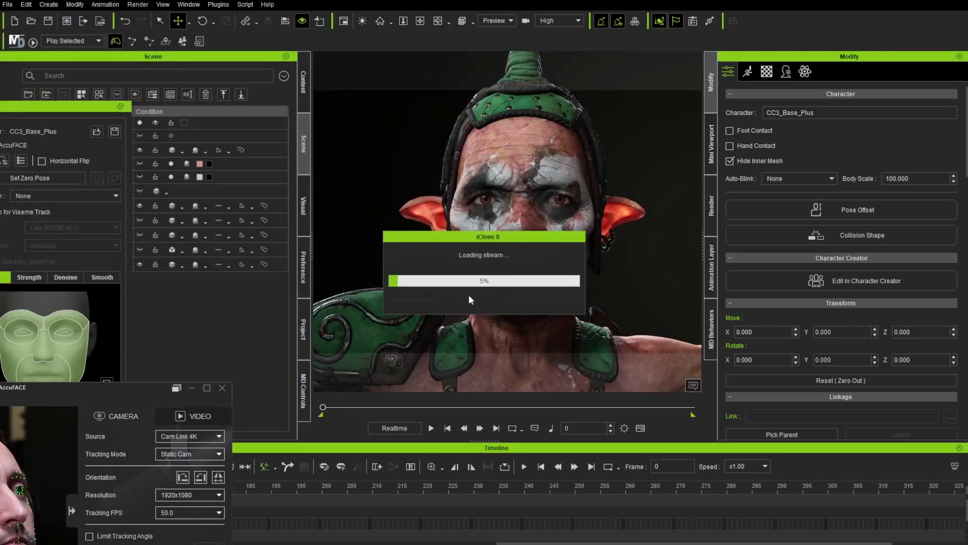
Step: Bring AccuFACE back into full view, play the goblin's body animation, and return to the first frame
left_click_drag(77, 387, 258, 243)
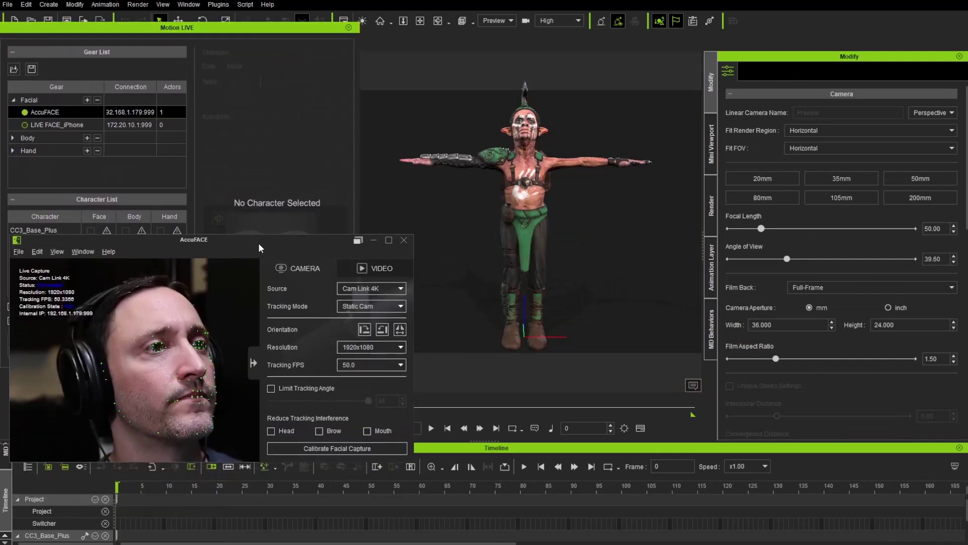
key("space")
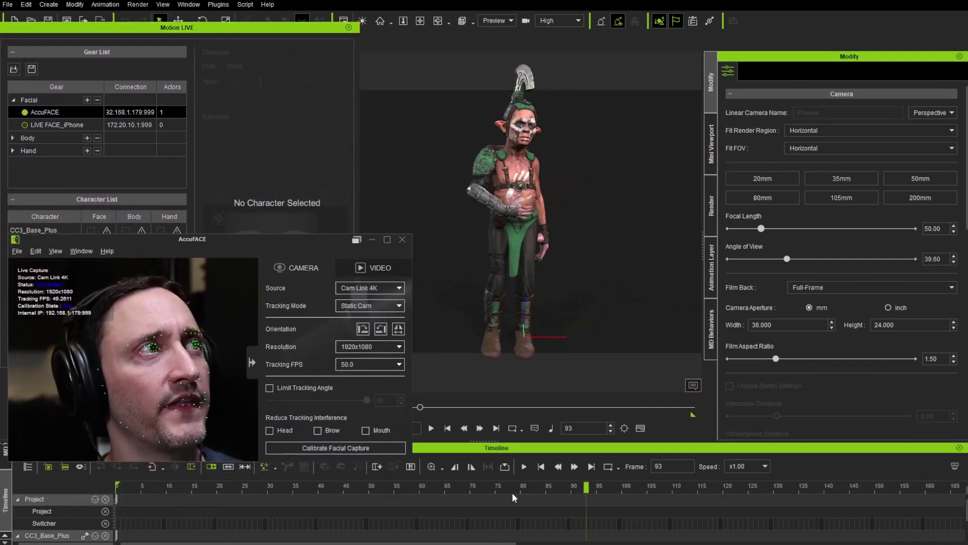
left_click_drag(186, 497, 100, 498)
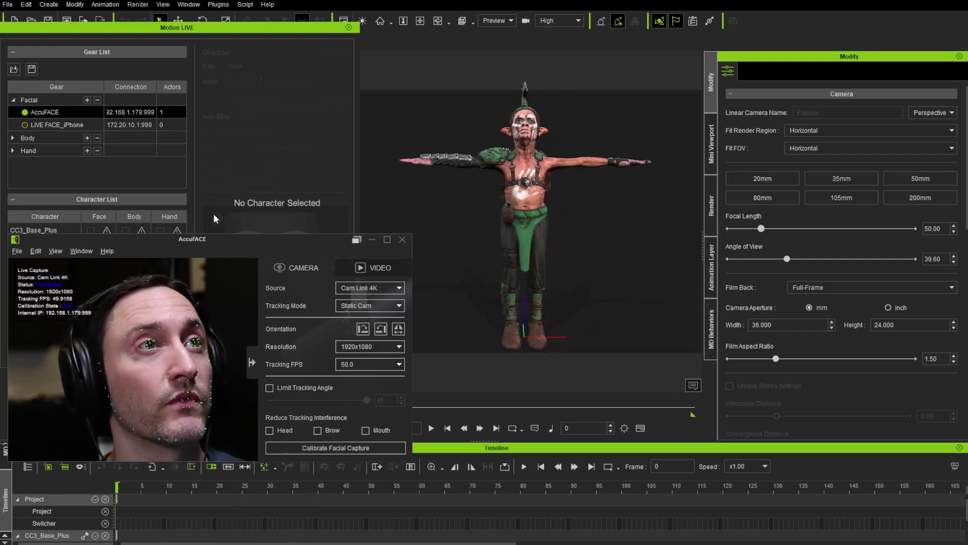
Step: Assign AccuFACE as the Face gear for CC3_Base_Plus and arrange Motion LIVE above the AccuFACE window
left_click_drag(211, 241, 210, 280)
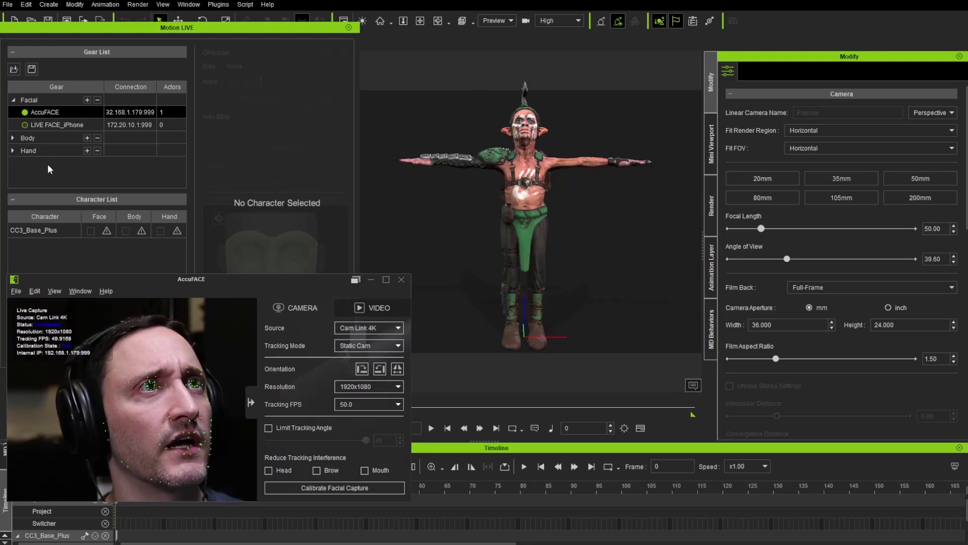
left_click(104, 227)
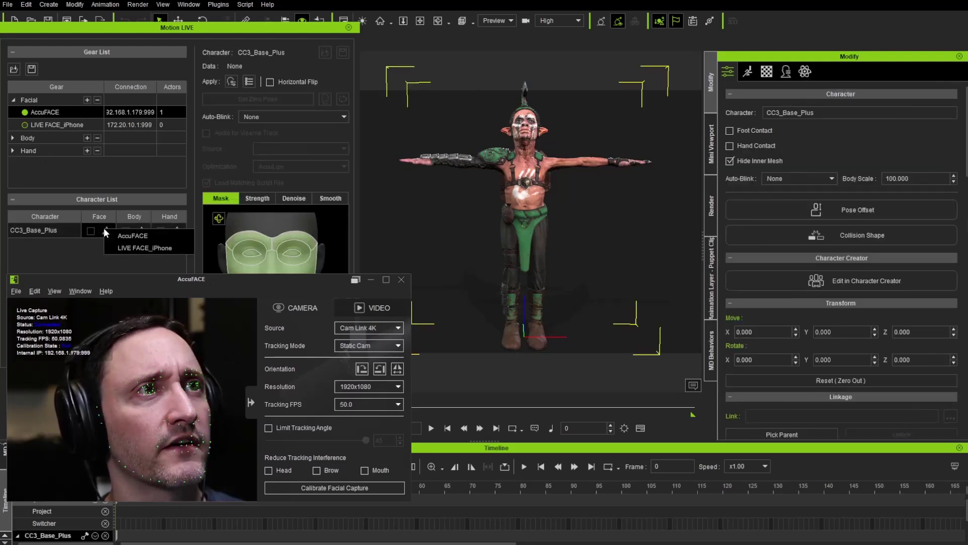
left_click(130, 236)
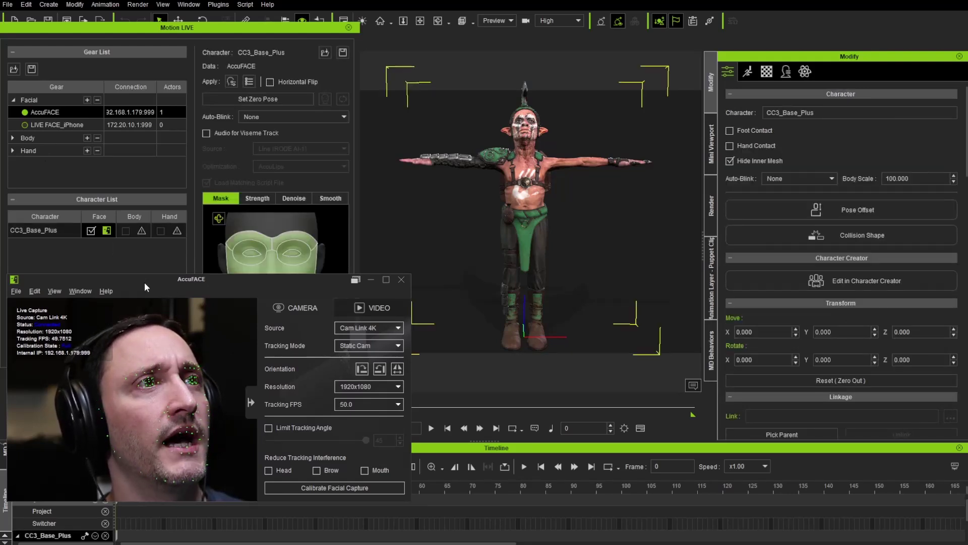
left_click_drag(143, 282, 140, 293)
left_click_drag(123, 37, 129, 2)
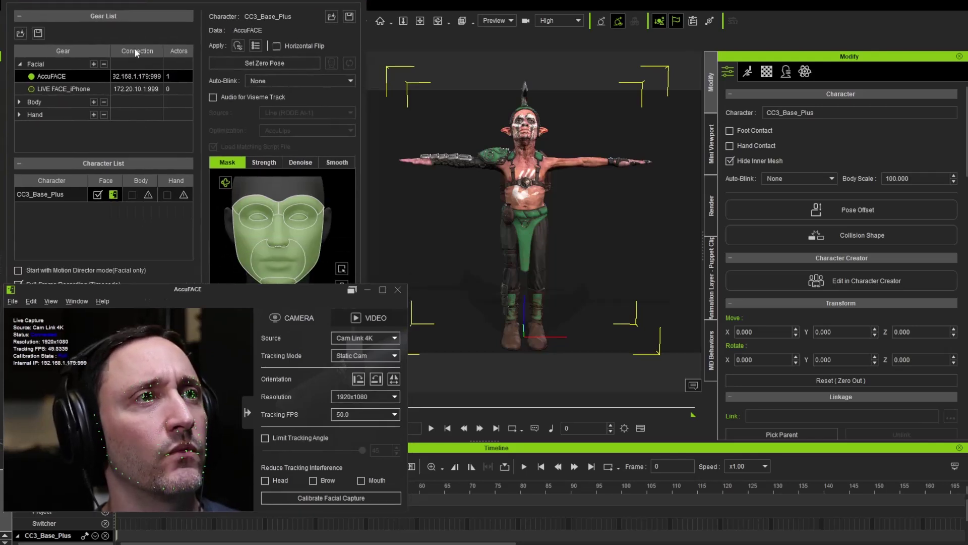
Step: Enable Audio for Viseme Track with the Line (RODE AI-1) source and AccuLips optimization, and review the Strength and Denoise settings
left_click_drag(146, 295, 705, 322)
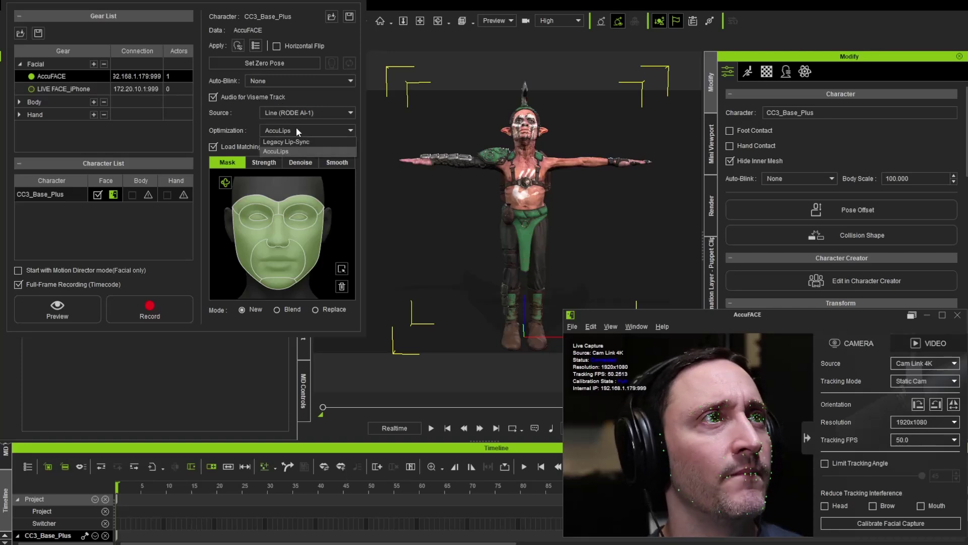
left_click(286, 151)
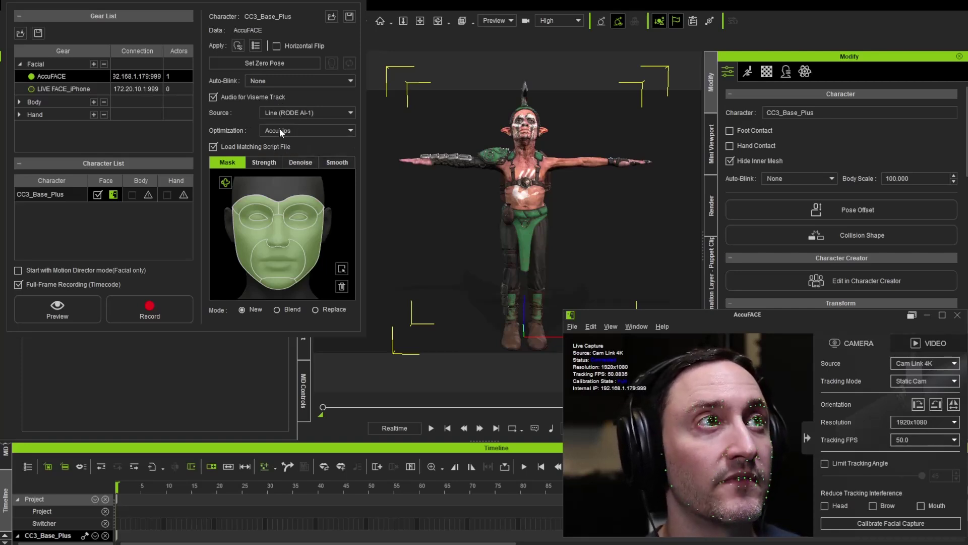
left_click(263, 161)
left_click(301, 162)
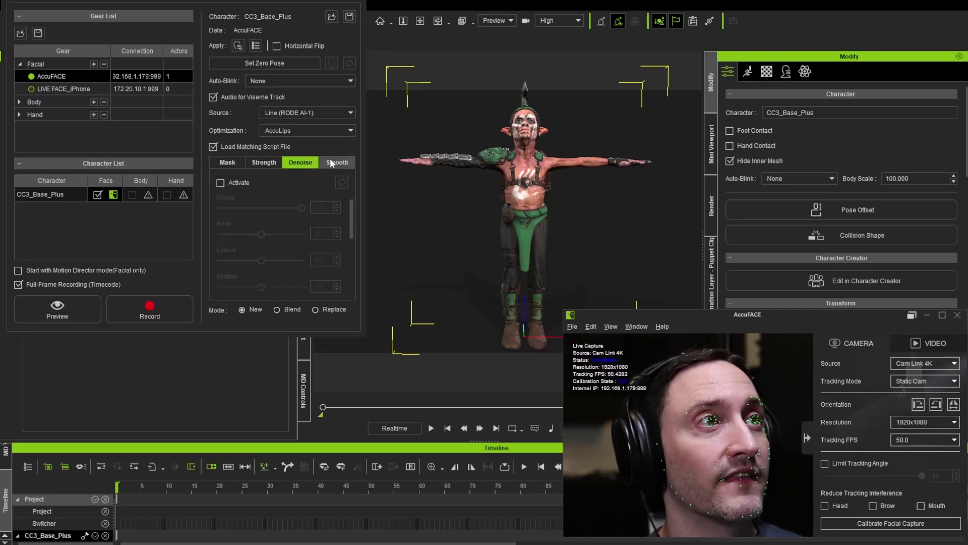
left_click(274, 162)
left_click(225, 163)
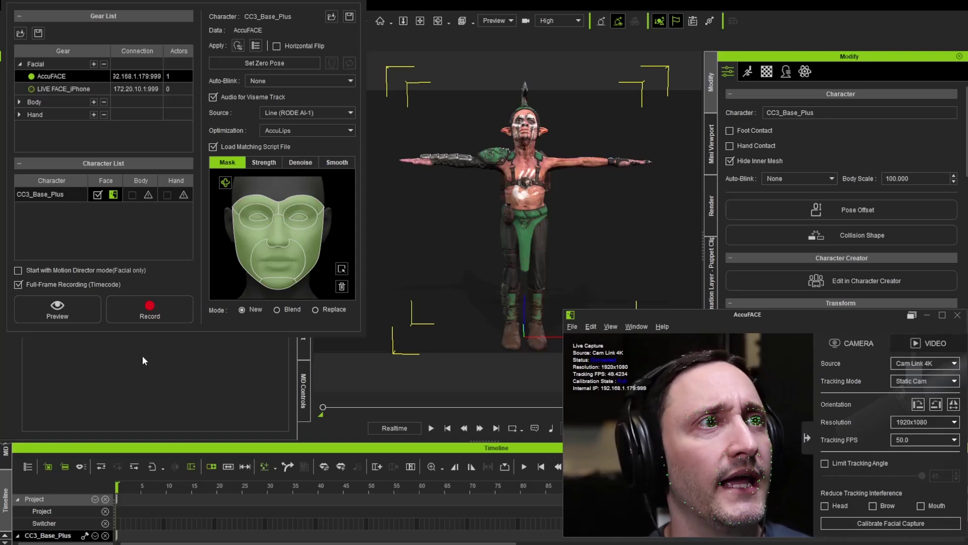
Step: Record a live AccuFACE facial performance over the goblin's body animation, then stop the recording
left_click(142, 312)
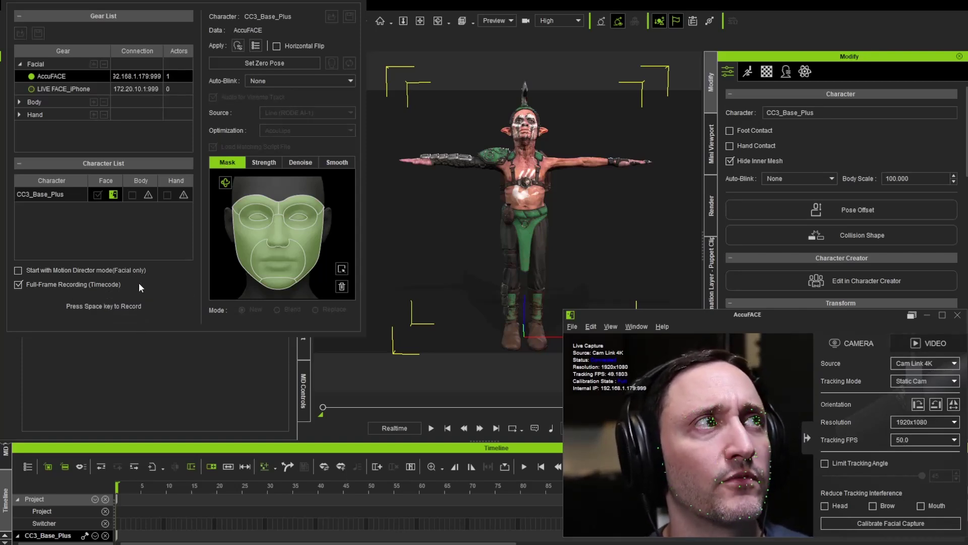
key("space")
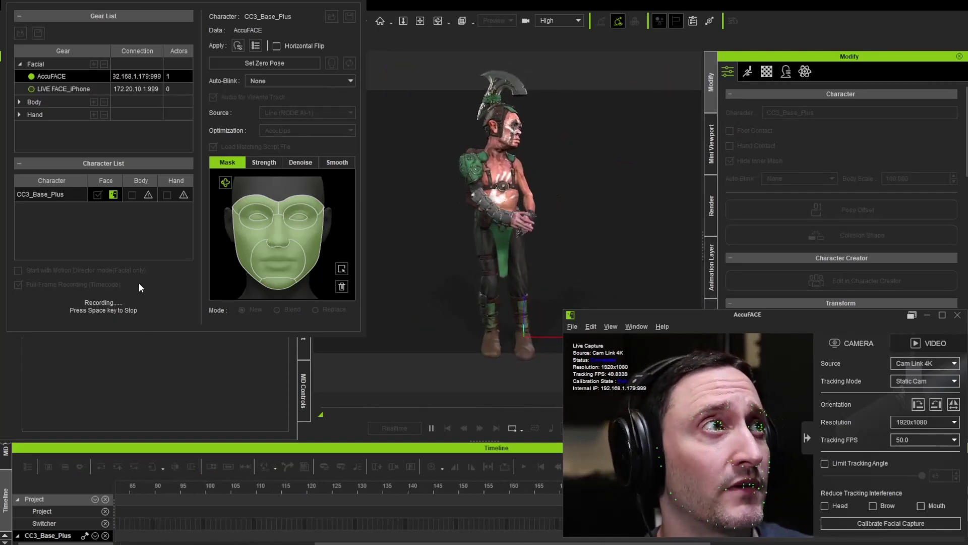
key("space")
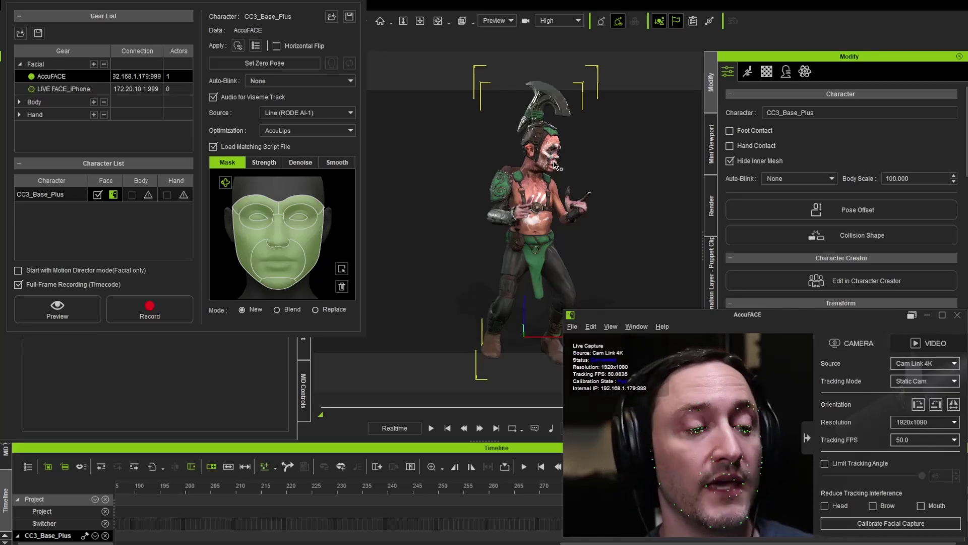
Step: Switch to YouTube in the browser, open the Character Creator Face Tools livestream and the Face Tools 1 Minute Overview, and mute the sound
left_click_drag(5, 540, 703, 5)
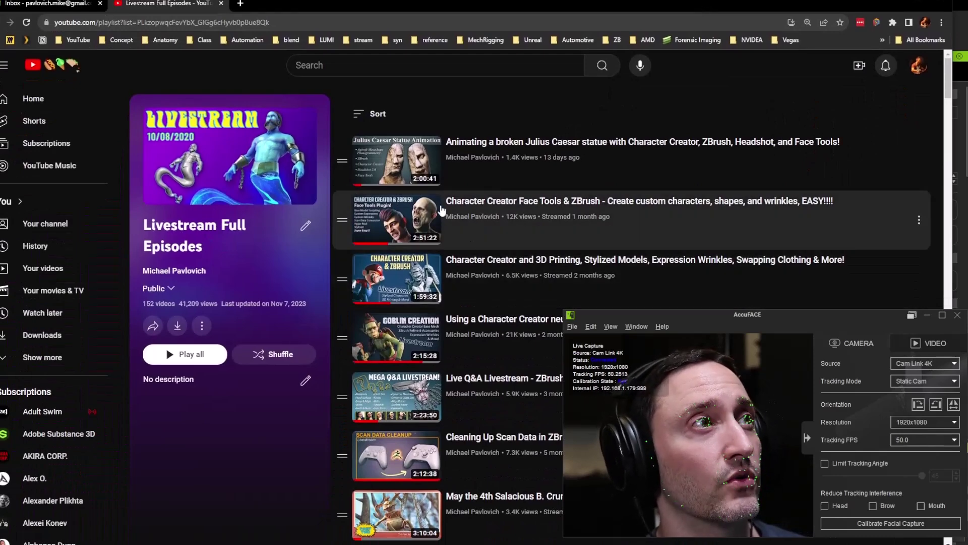
scroll(400, 208, "down", 2)
scroll(406, 205, "up", 2)
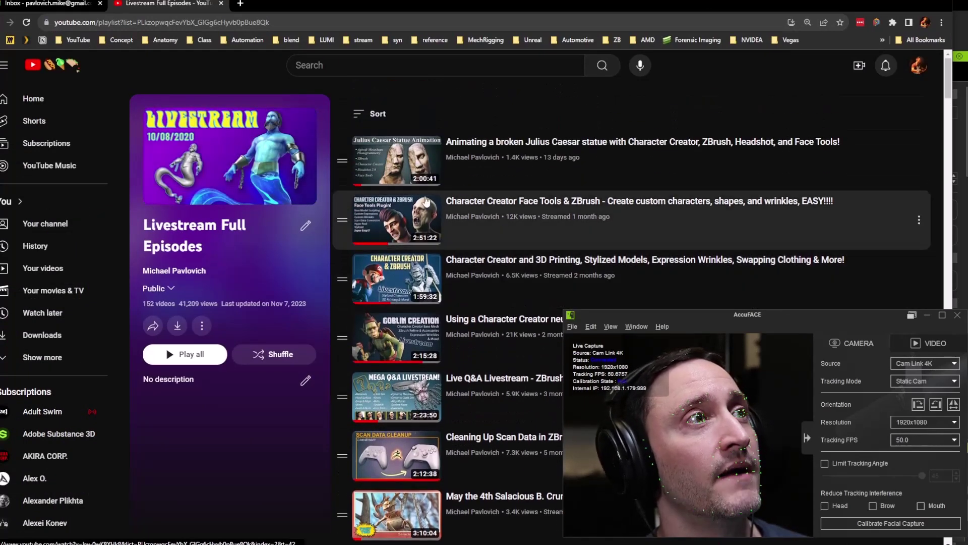
left_click(494, 203)
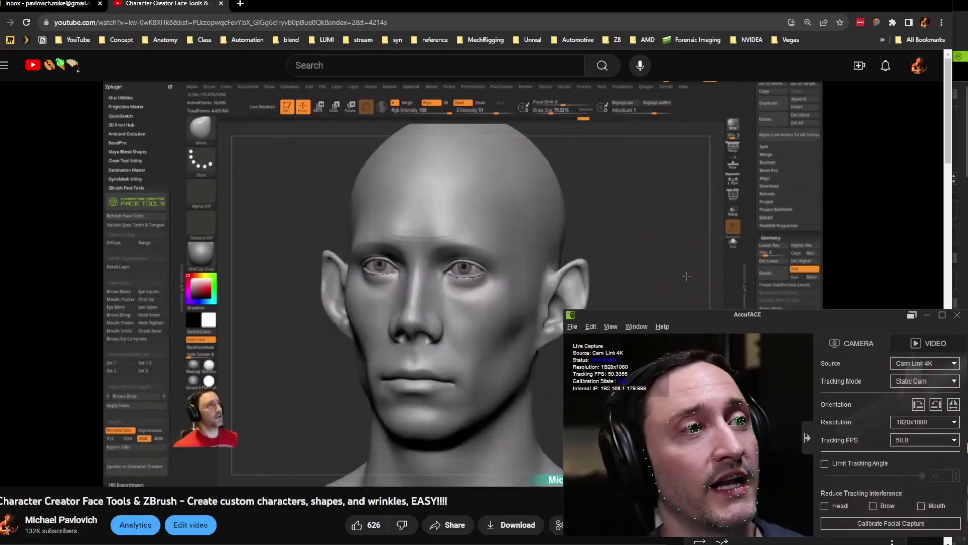
left_click(1, 22)
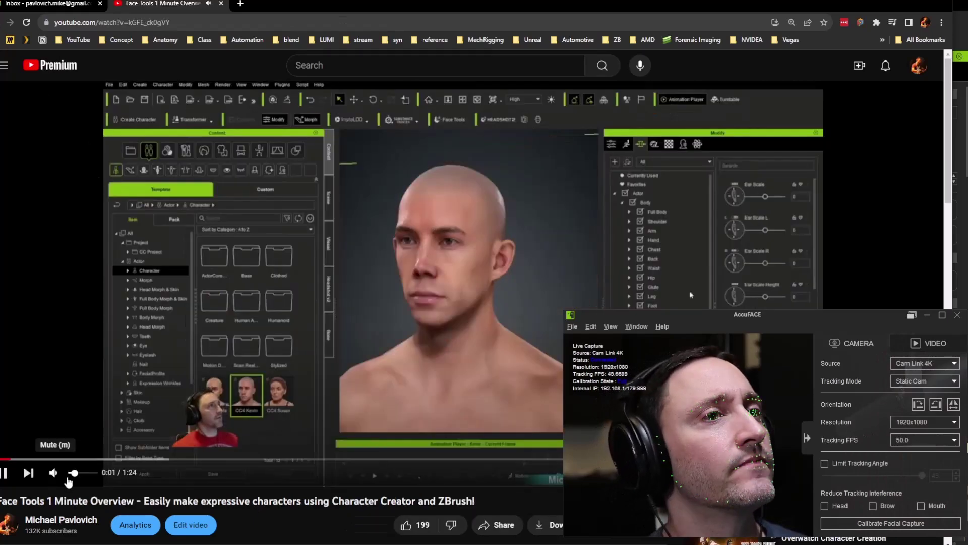
left_click(53, 475)
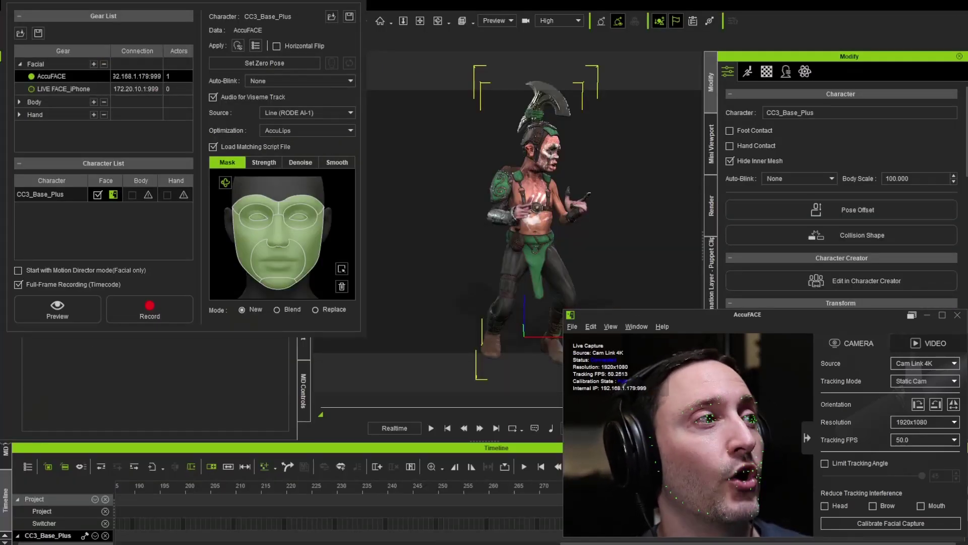
Step: Reposition the AccuFACE window clear of the Motion LIVE recording controls and the animation's playback controls
left_click_drag(755, 323, 205, 326)
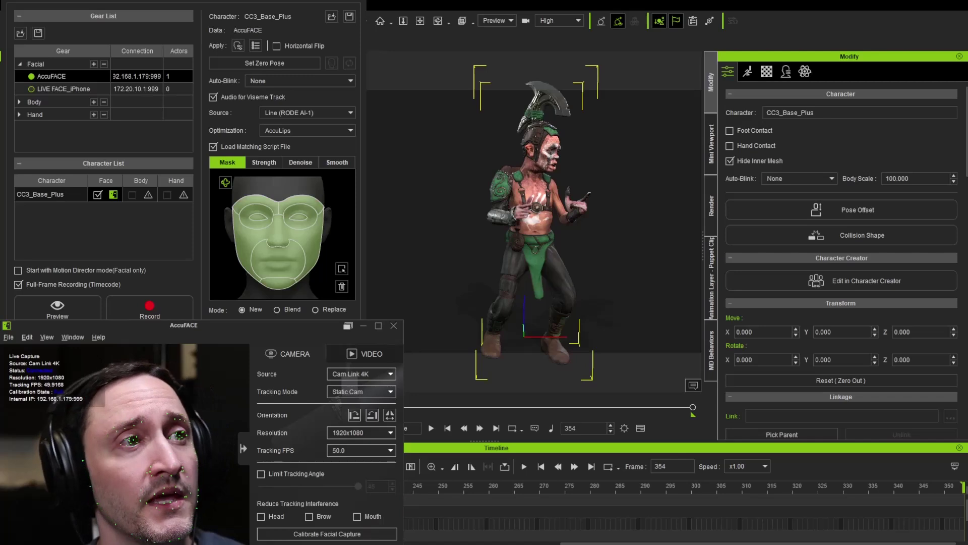
left_click_drag(220, 332, 222, 321)
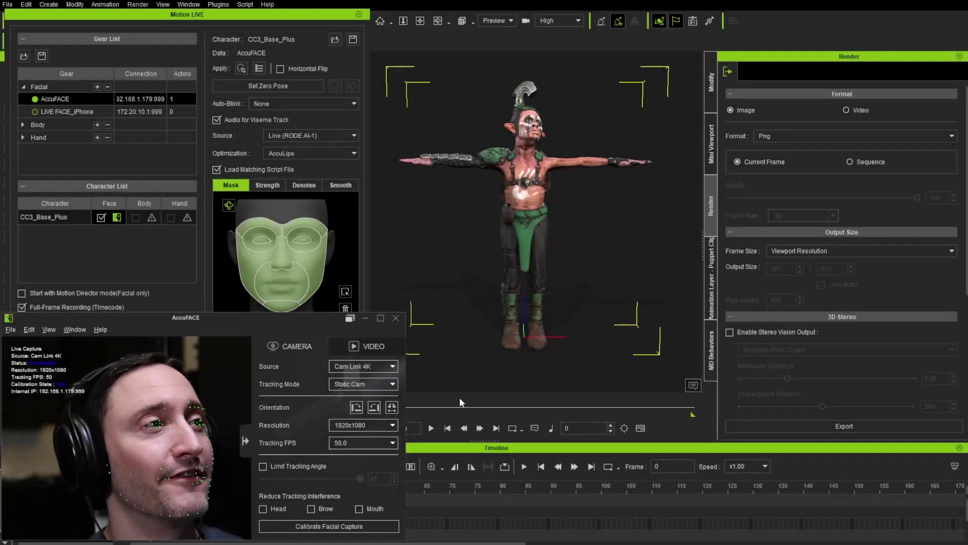
left_click_drag(319, 324, 966, 322)
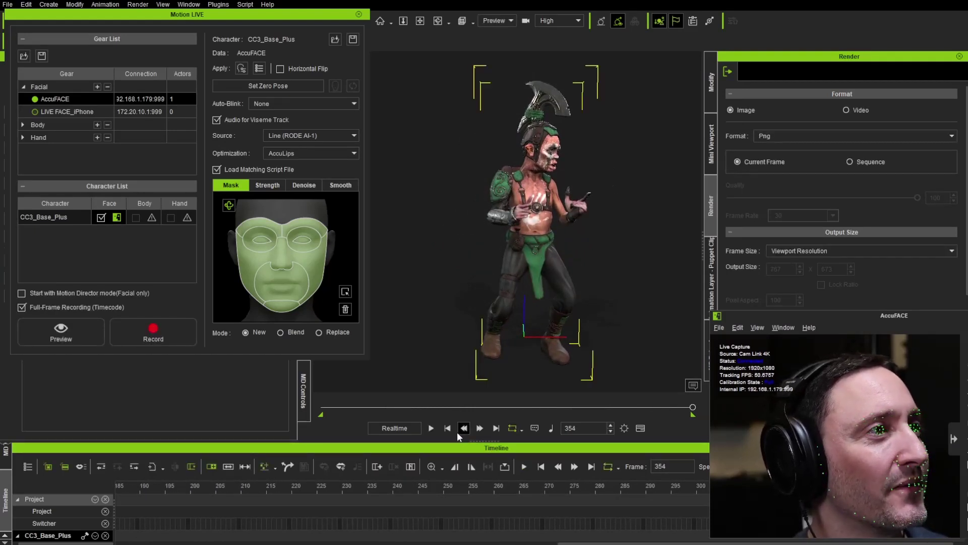
Step: Play back the recorded facial performance while framing the goblin's head and torso, then stop and set AccuFACE beside the viewport
left_click(431, 428)
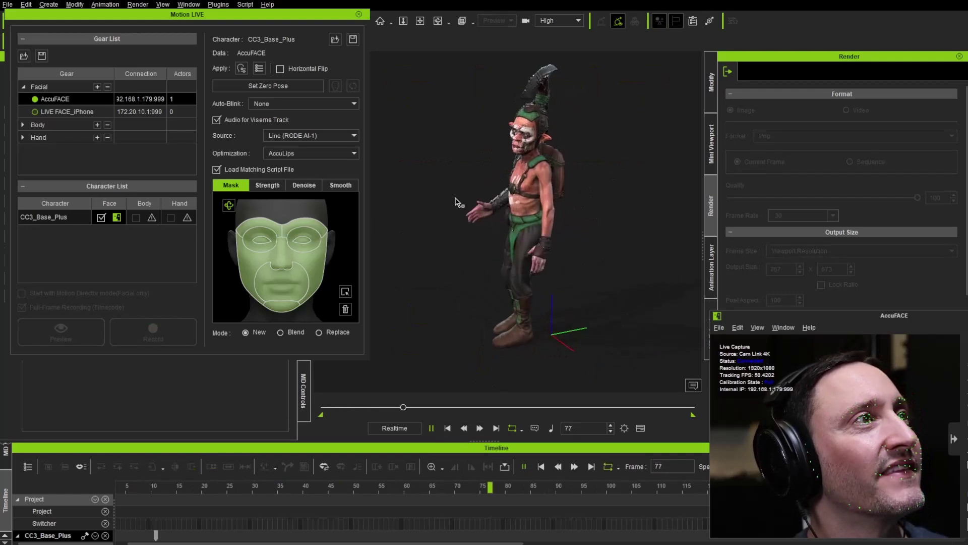
right_click_drag(527, 169, 530, 119, "alt")
middle_click_drag(530, 120, 531, 226, "alt")
mouse_move(531, 227)
right_mouse_down("alt")
mouse_move(531, 178)
mouse_move(535, 211)
right_mouse_up("alt")
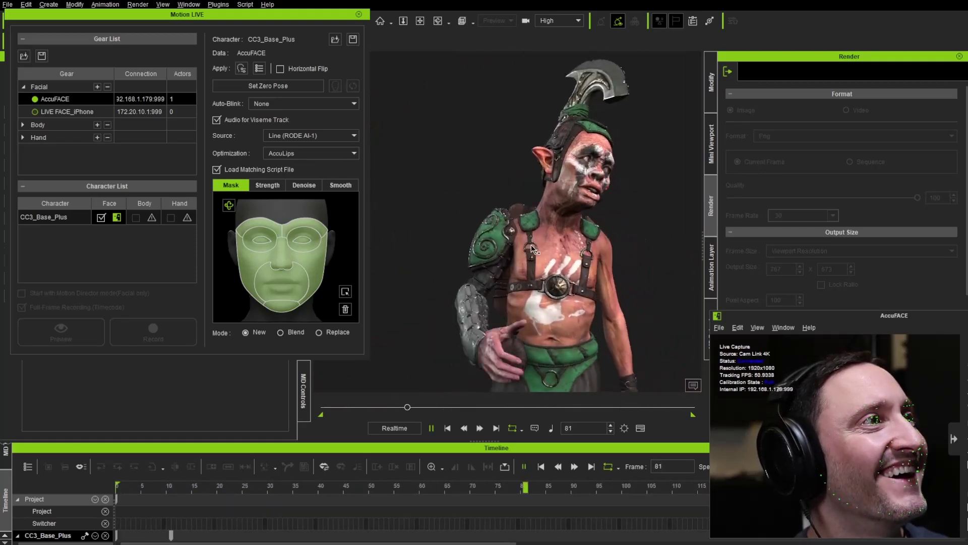
right_click_drag(539, 247, 524, 216, "alt")
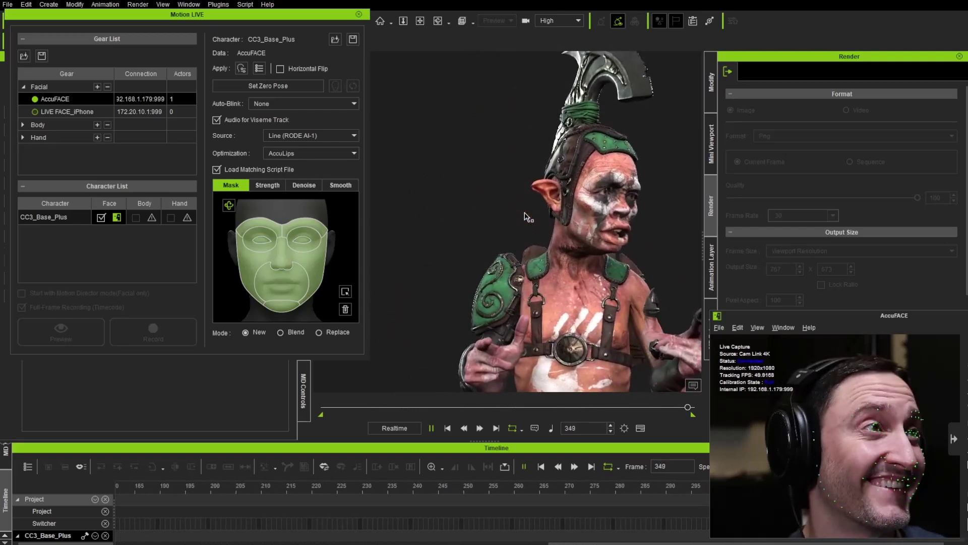
left_click(431, 428)
left_click_drag(863, 321, 281, 333)
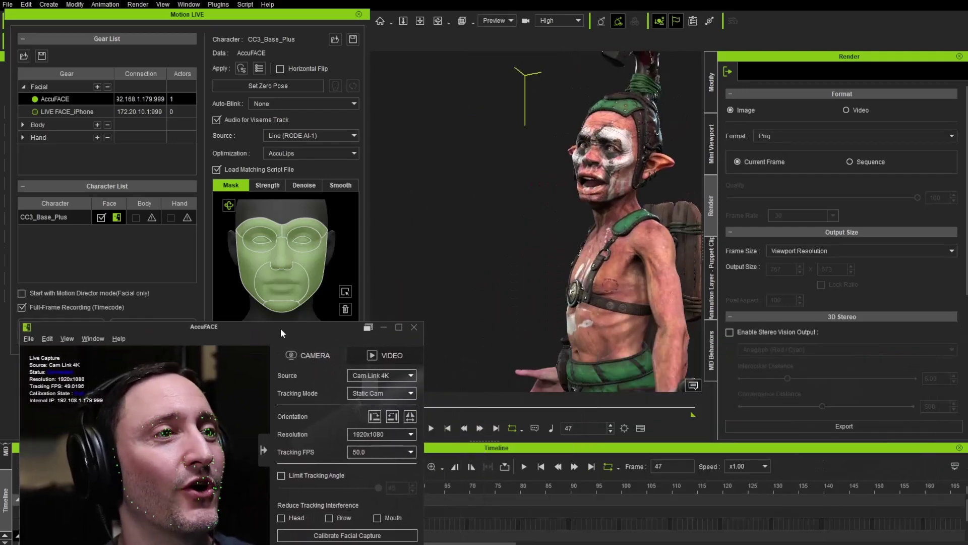